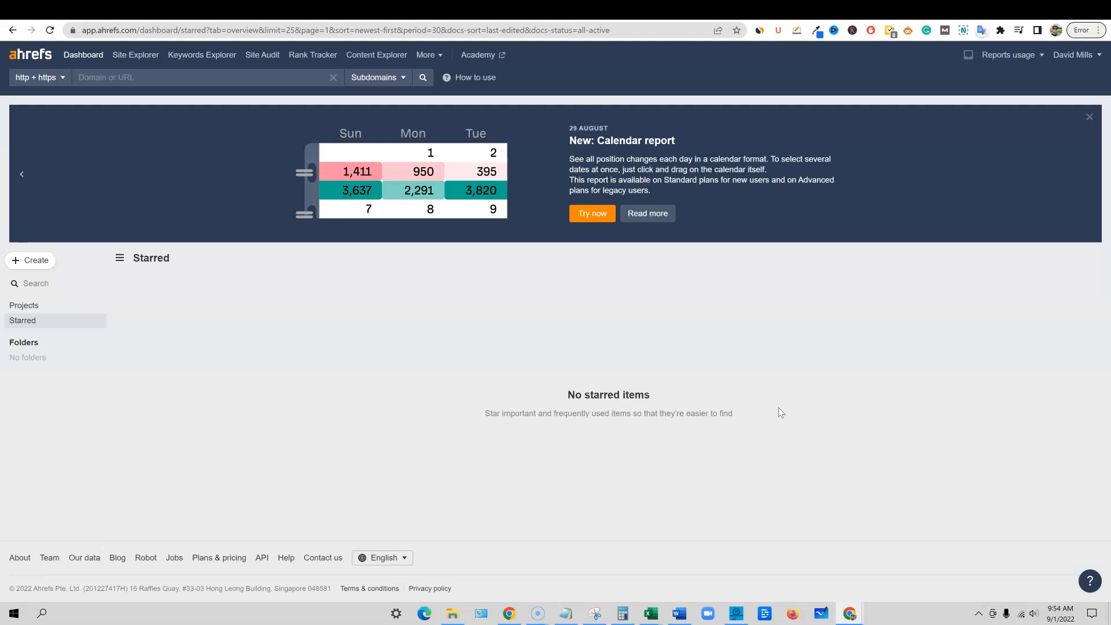
# Search Google for "ahrefs pricing" in a new browser tab and open the Plans & Pricing - Ahrefs result.
pyautogui.click(968, 11)
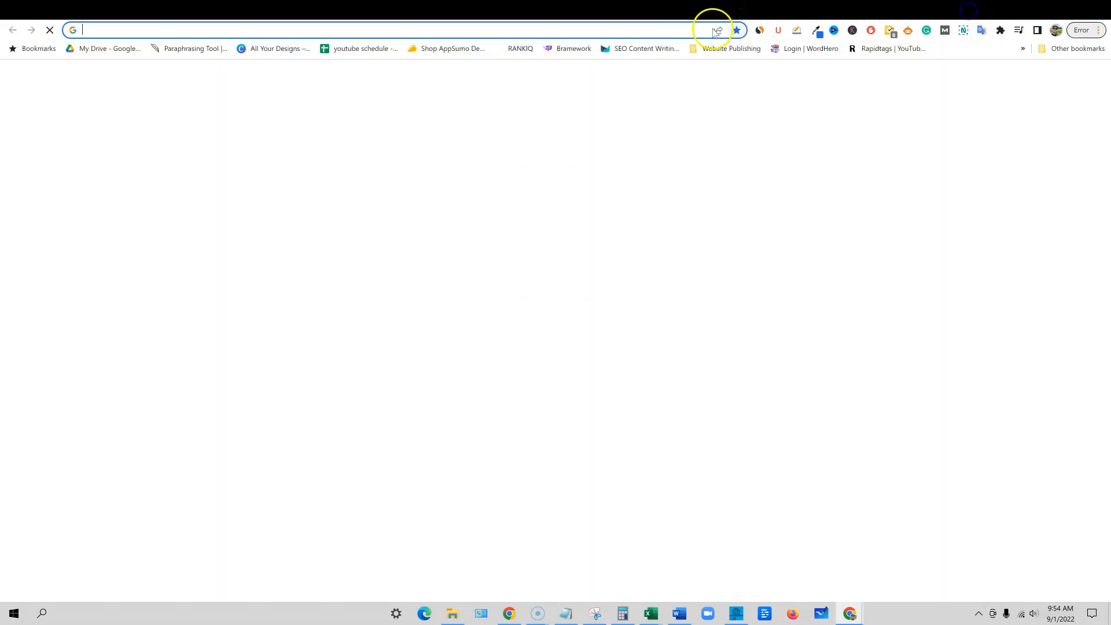
pyautogui.write('ahrefs pricing')
pyautogui.press('Return')
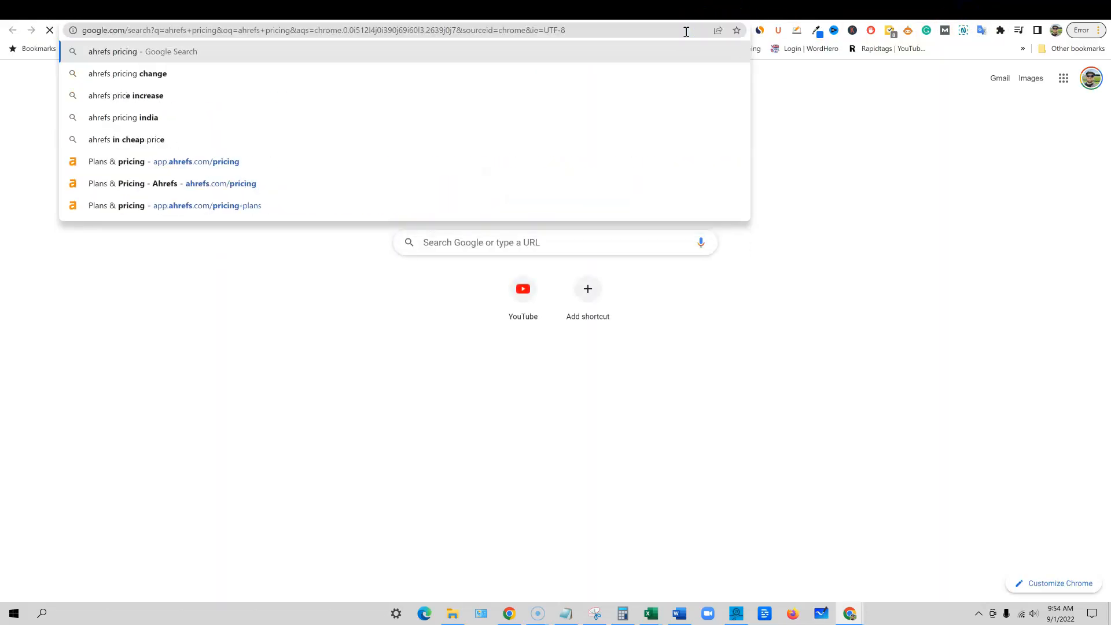
pyautogui.click(210, 168)
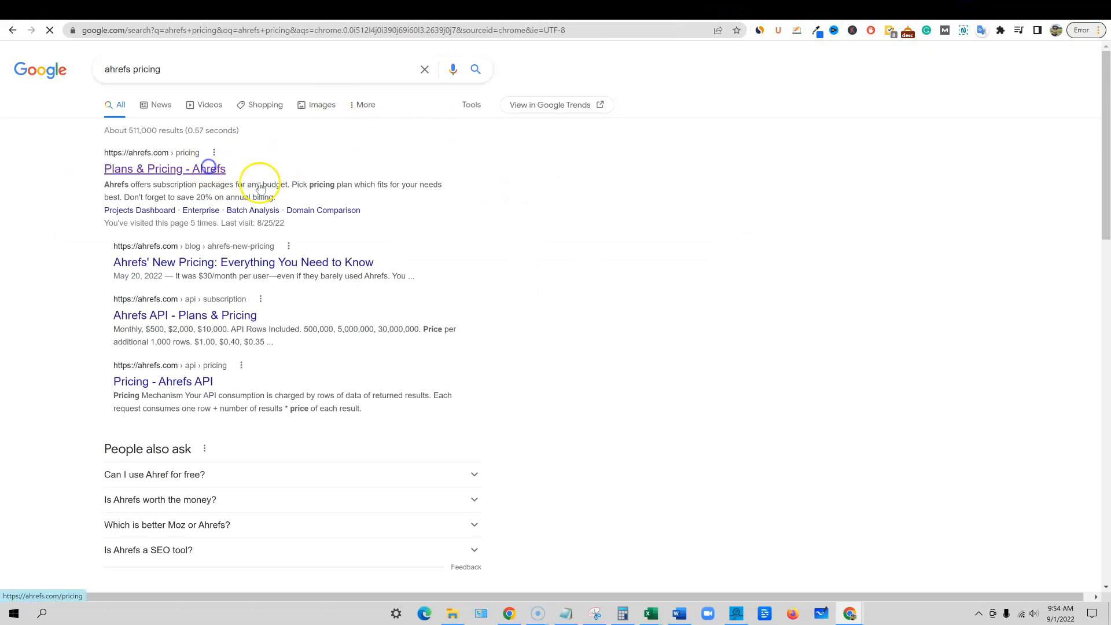
# Examine the monthly prices, features, user, report and export limits of the Lite, Standard, Advanced and Enterprise plans, plus the automatic charges note.
pyautogui.scroll(-6, 409, 436)
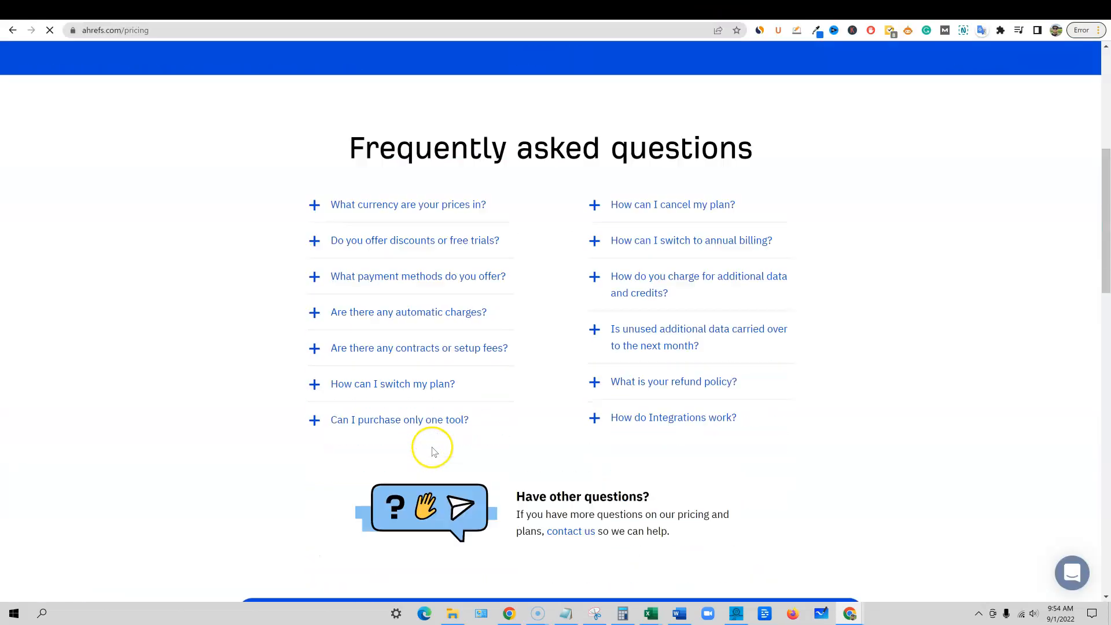
pyautogui.scroll(-15, 434, 451)
pyautogui.scroll(5, 434, 448)
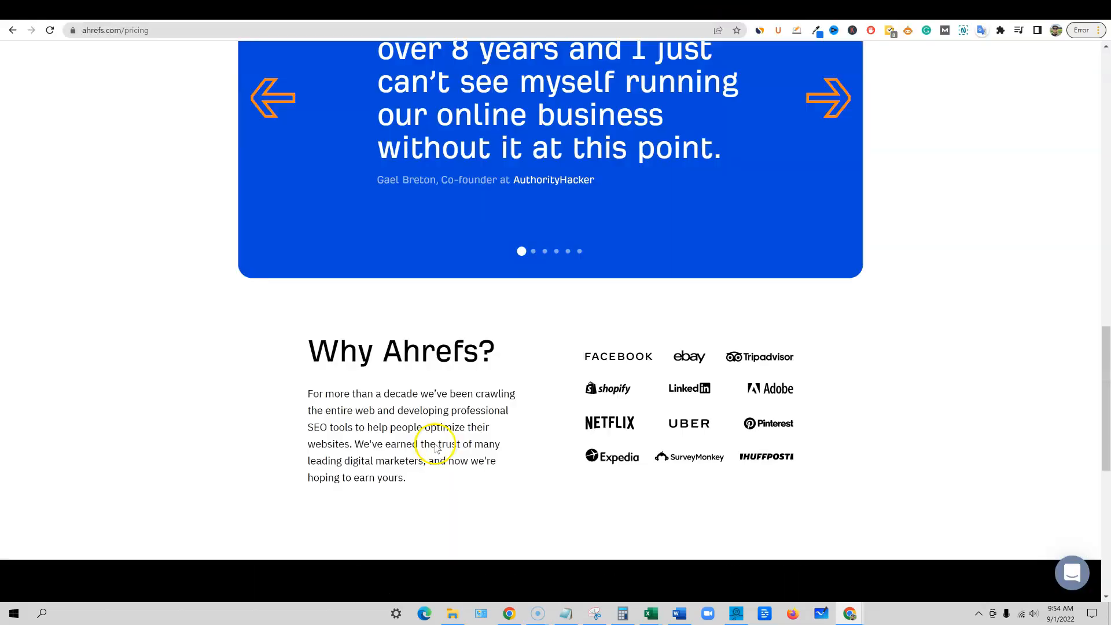
pyautogui.scroll(15, 434, 443)
pyautogui.scroll(-4, 443, 347)
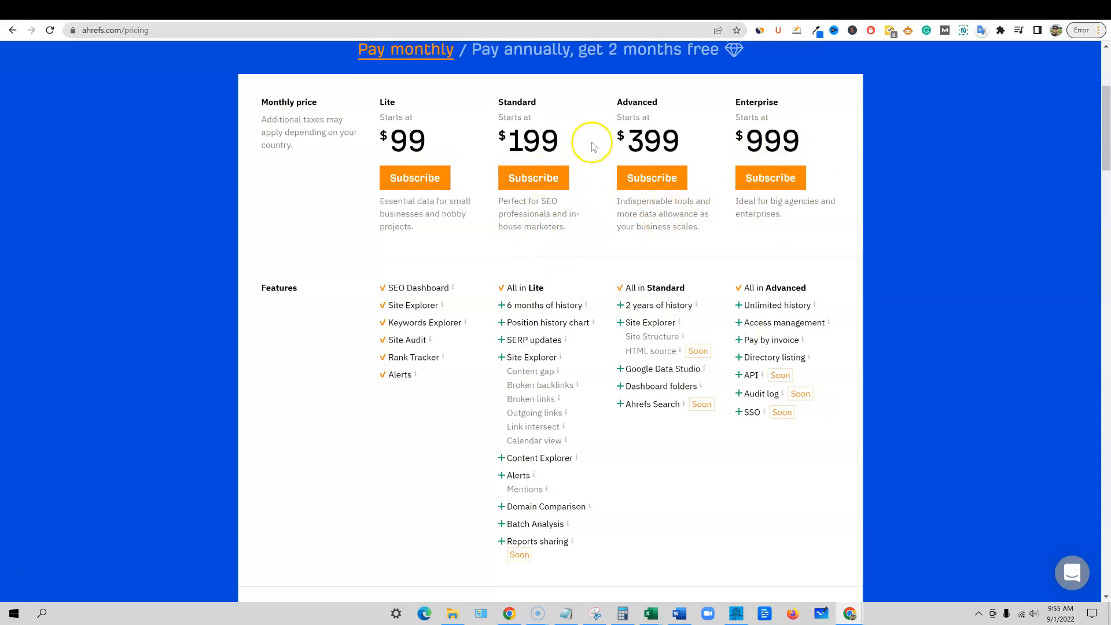
pyautogui.moveTo(526, 362)
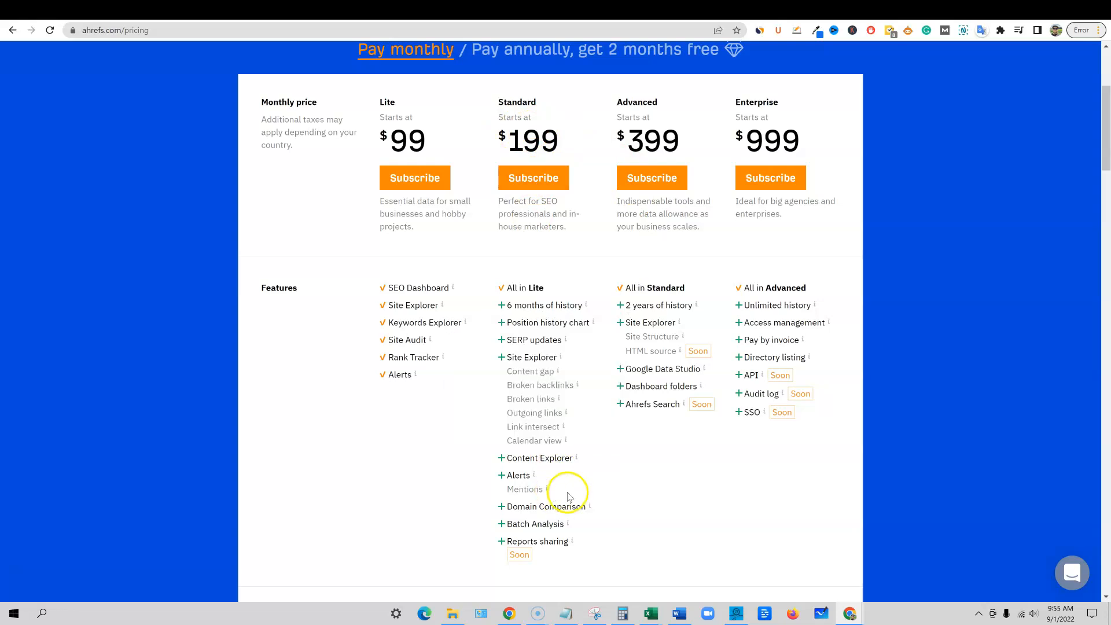
pyautogui.scroll(-1, 612, 449)
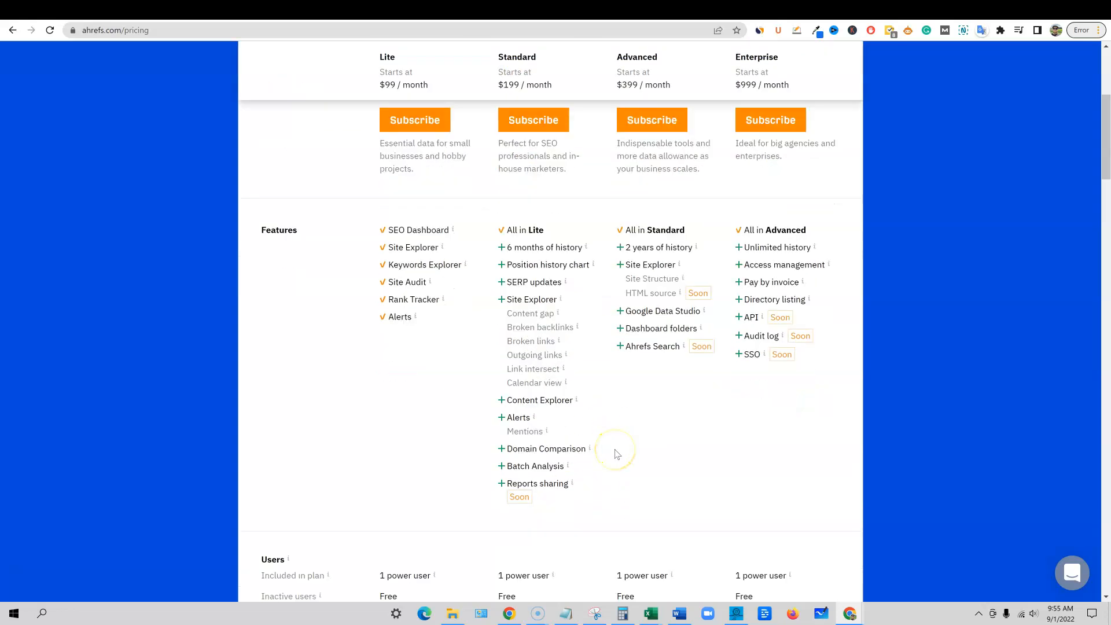
pyautogui.scroll(-6, 616, 454)
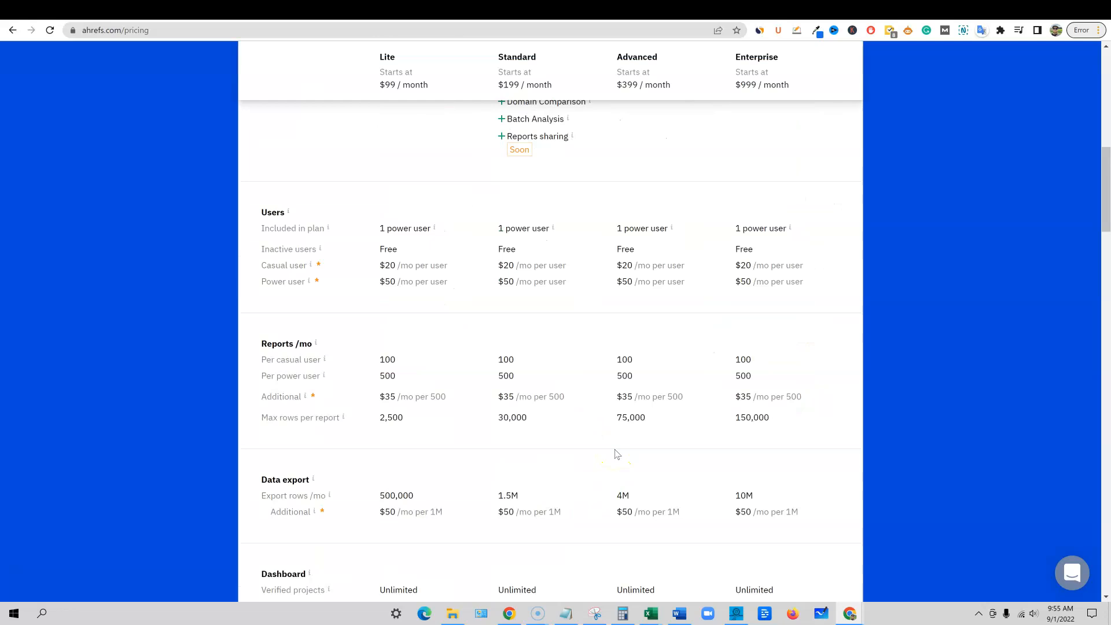
pyautogui.scroll(-1, 618, 454)
pyautogui.moveTo(305, 364)
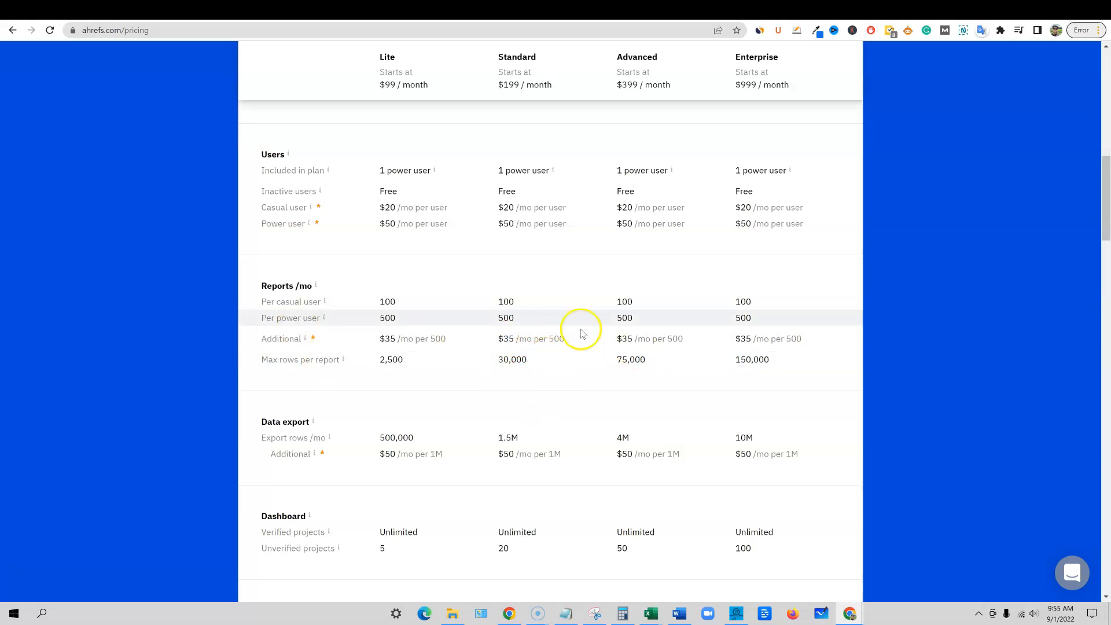
pyautogui.scroll(15, 578, 330)
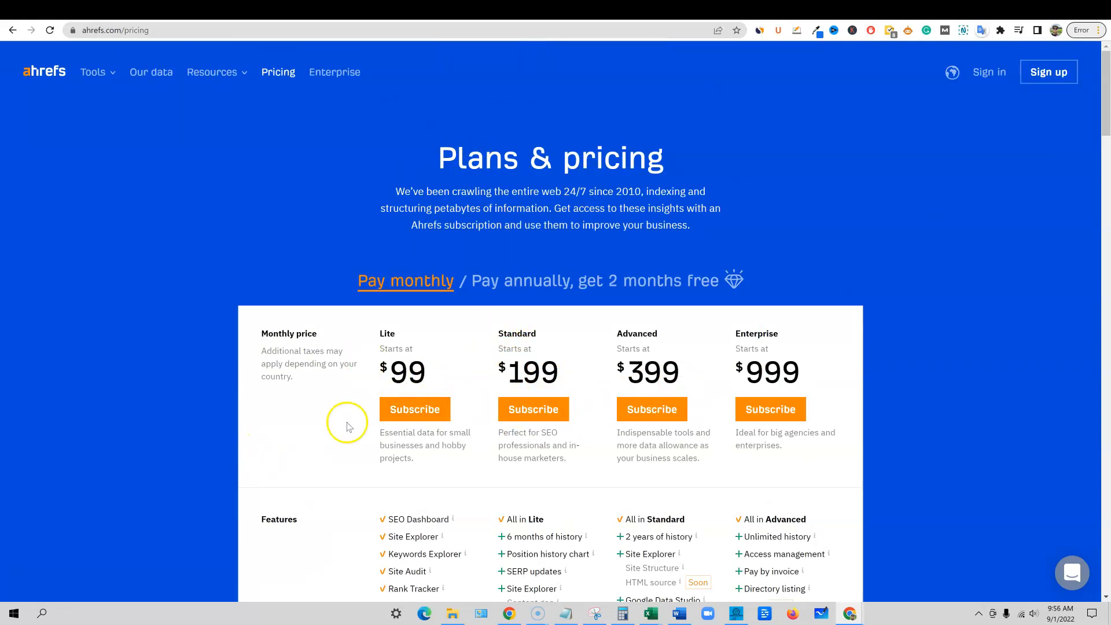
pyautogui.scroll(-20, 881, 212)
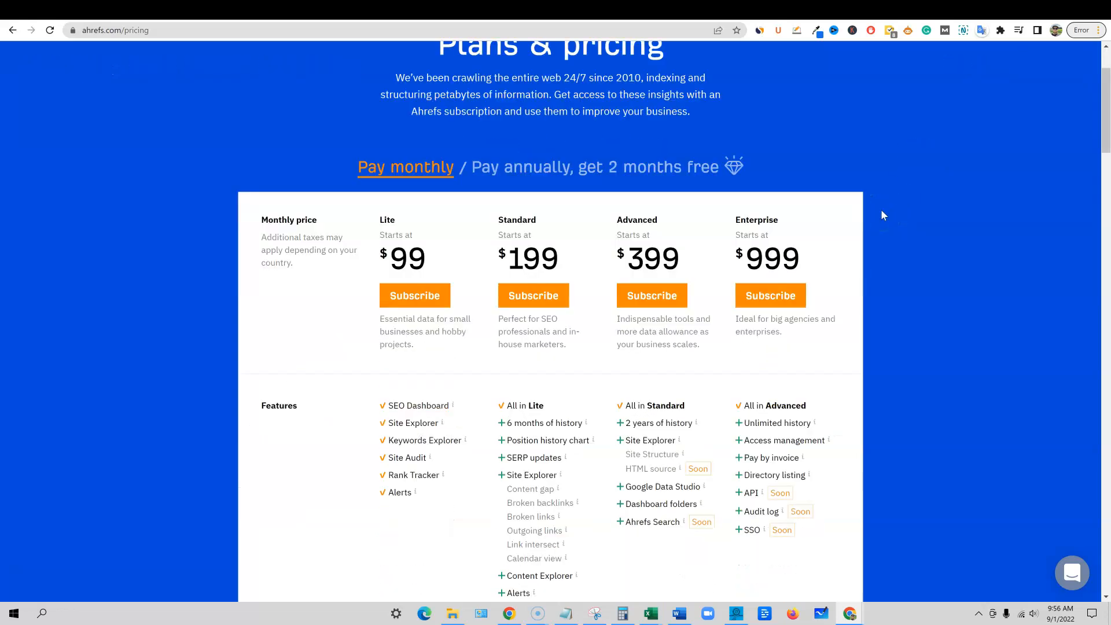
pyautogui.scroll(-15, 876, 217)
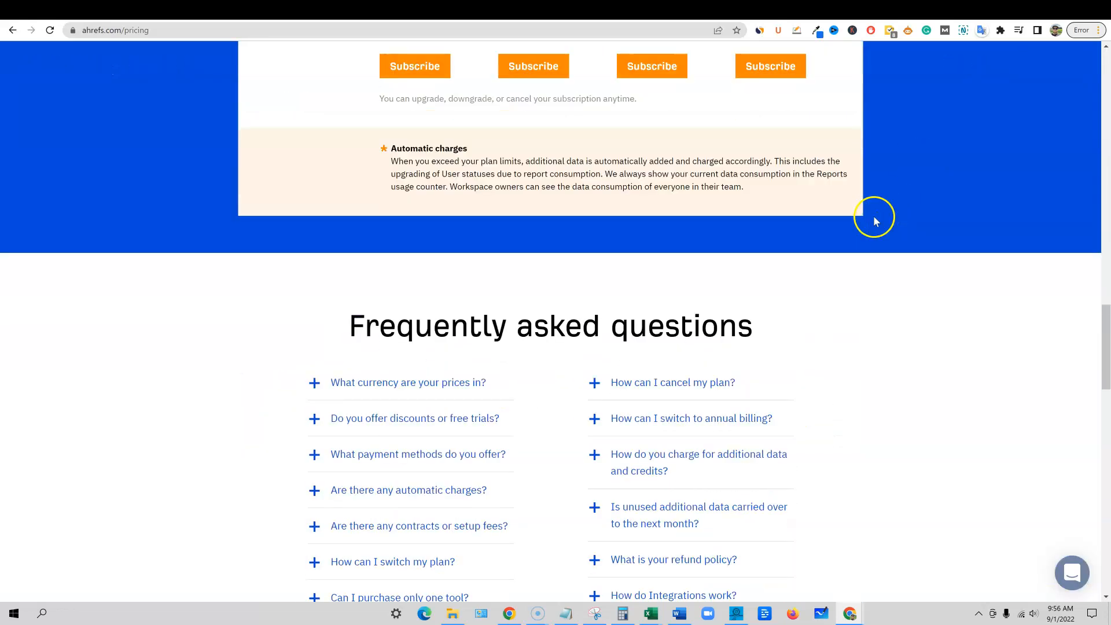
pyautogui.scroll(3, 873, 218)
pyautogui.scroll(20, 874, 218)
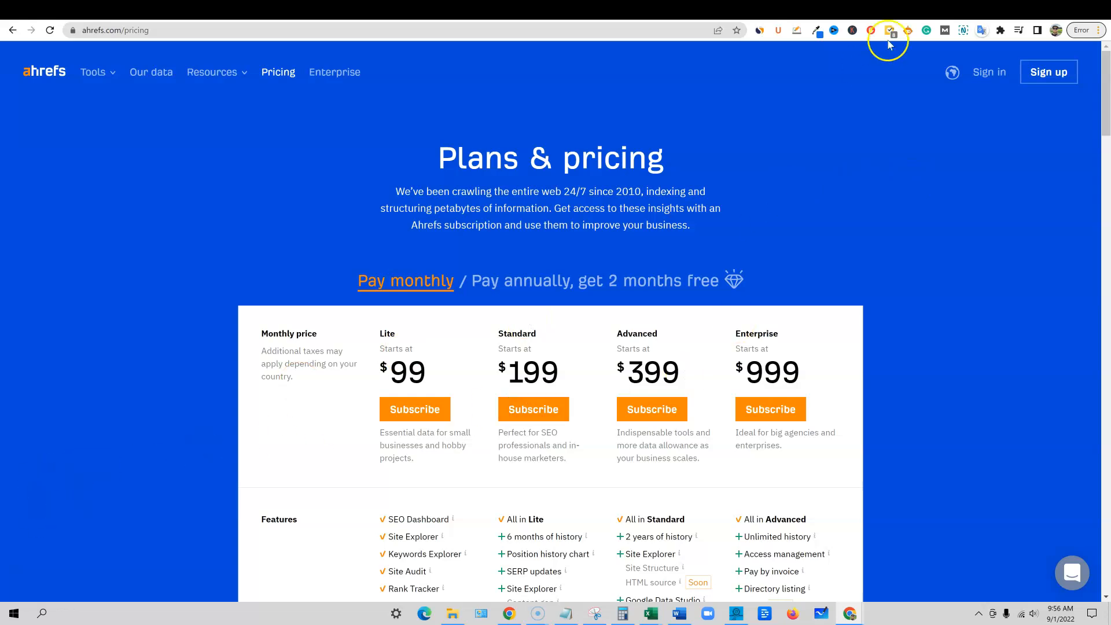
# Leave the pricing page, switch to the Cycling keyword document in Word and examine its Main keywords list.
pyautogui.click(813, 9)
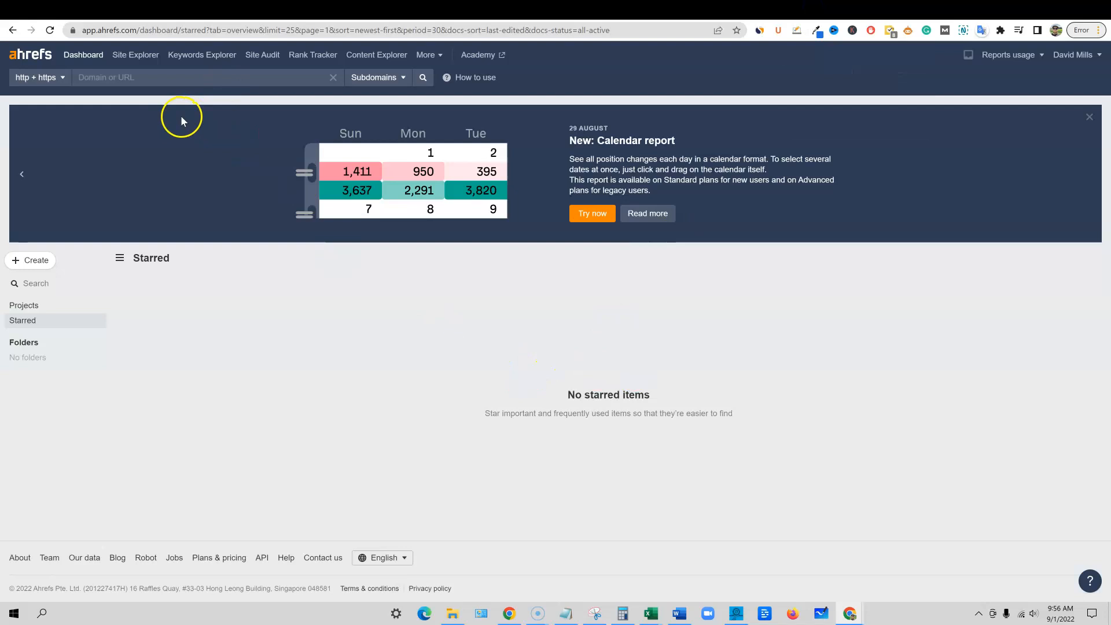
pyautogui.click(676, 616)
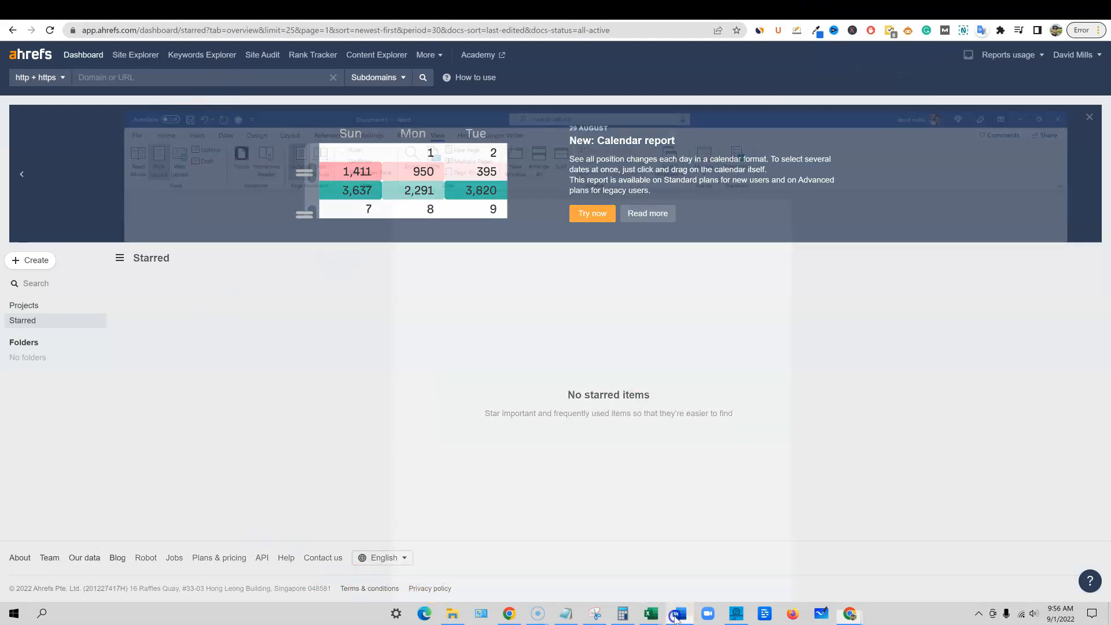
pyautogui.scroll(-12, 534, 388)
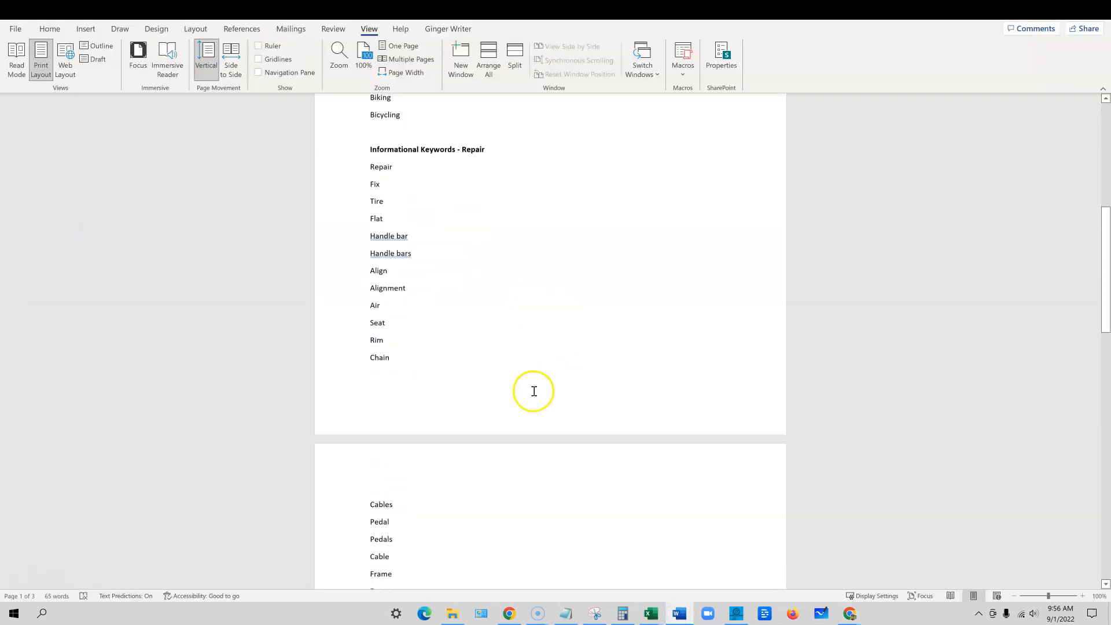
pyautogui.scroll(15, 533, 387)
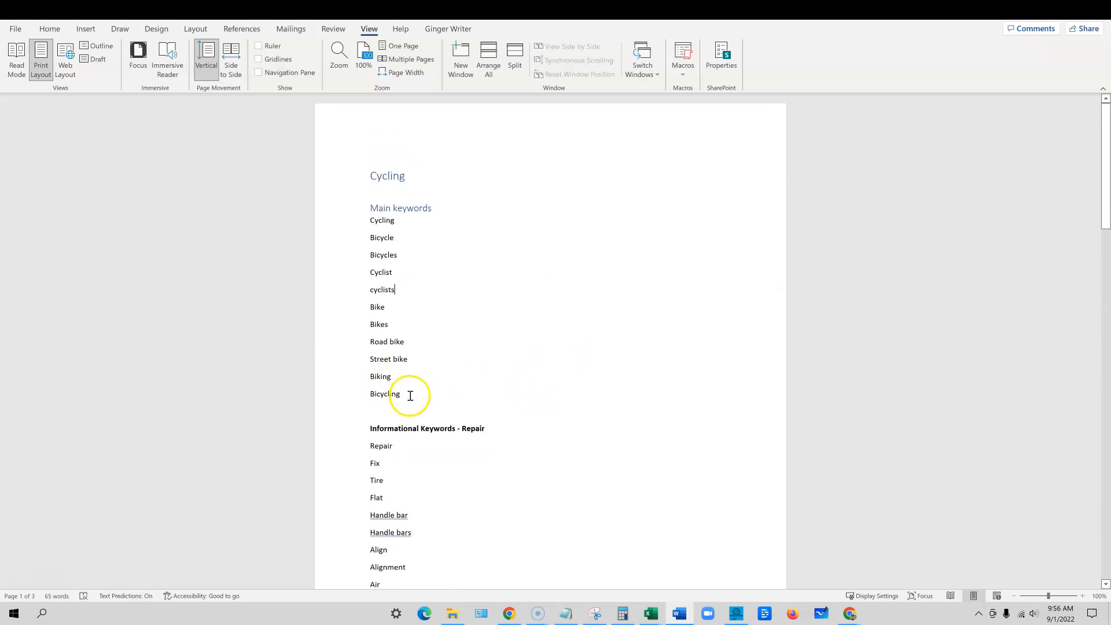
pyautogui.moveTo(409, 392); pyautogui.dragTo(355, 201)
pyautogui.click(436, 275)
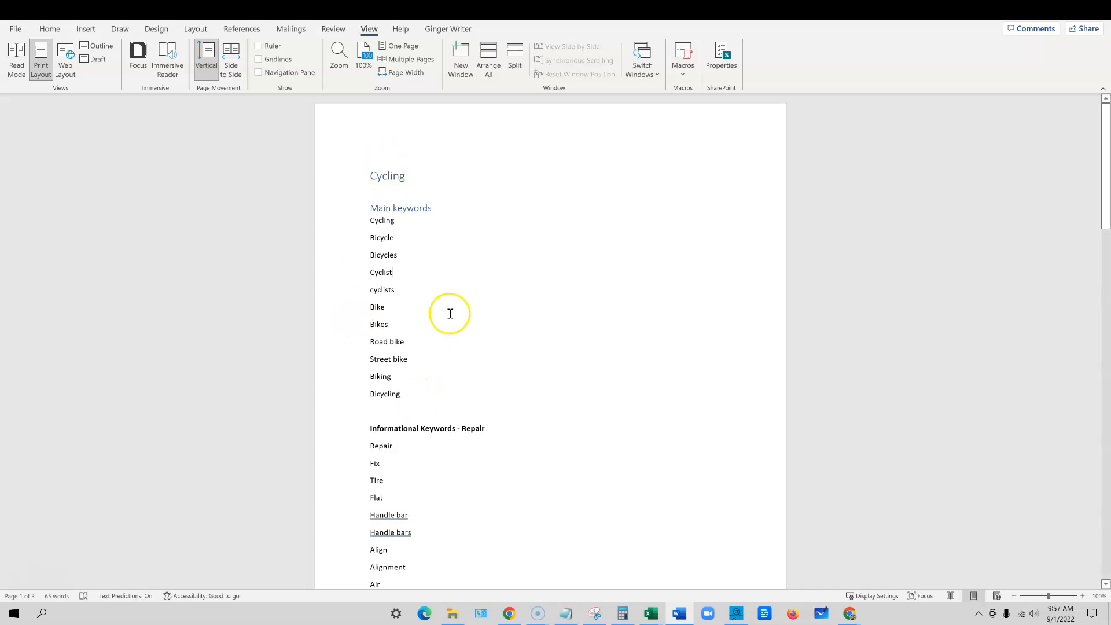
pyautogui.scroll(-1, 479, 350)
pyautogui.scroll(1, 451, 354)
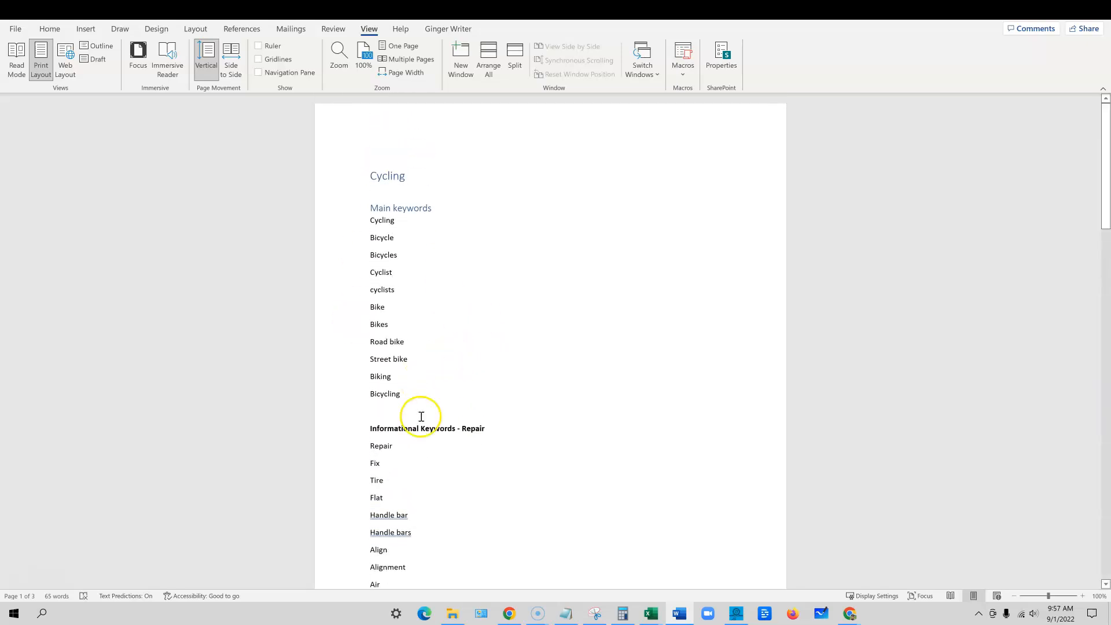
# Highlight the "Informational Keywords - Repair" heading and examine the repair keywords listed below it.
pyautogui.scroll(-2, 442, 382)
pyautogui.moveTo(366, 318); pyautogui.dragTo(496, 318)
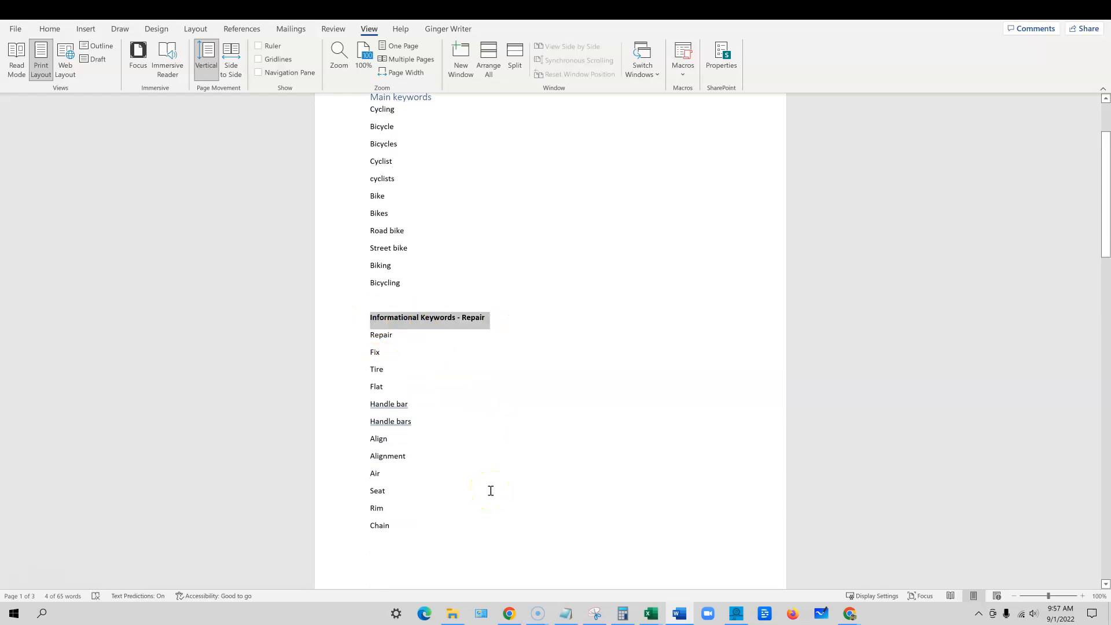
pyautogui.scroll(-2, 468, 405)
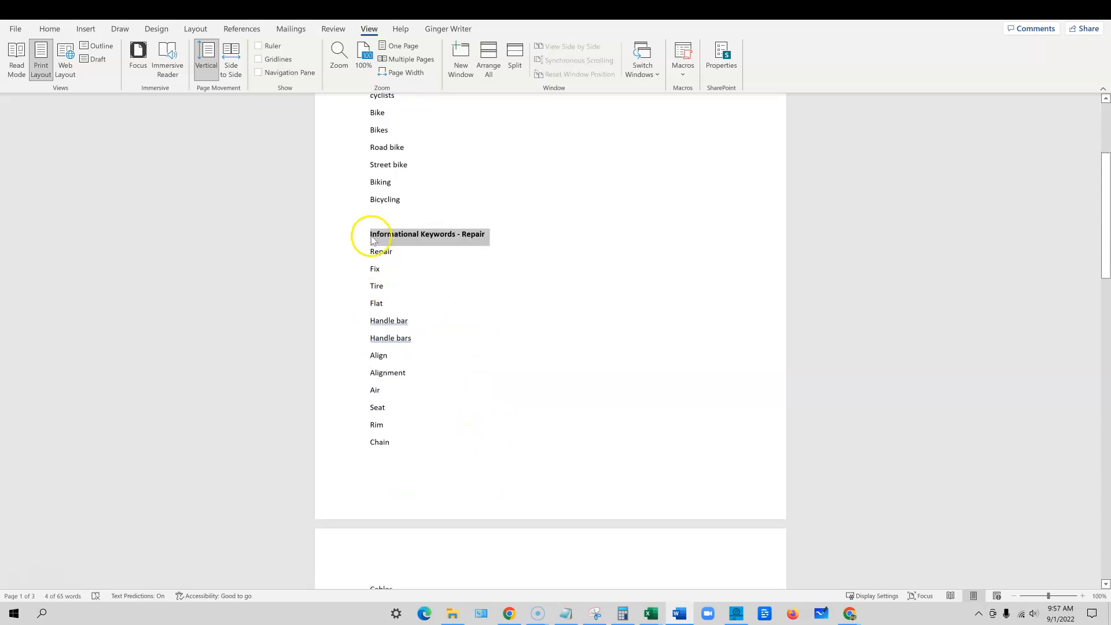
pyautogui.scroll(-2, 419, 288)
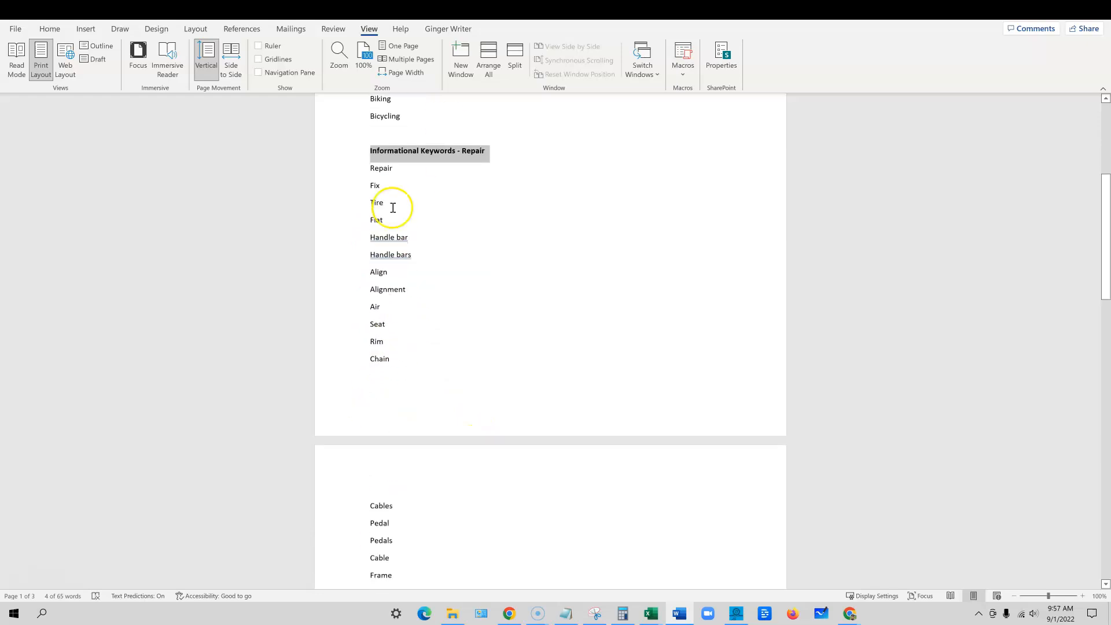
pyautogui.scroll(-4, 372, 488)
pyautogui.scroll(-5, 466, 466)
pyautogui.scroll(-5, 463, 405)
pyautogui.scroll(1, 456, 328)
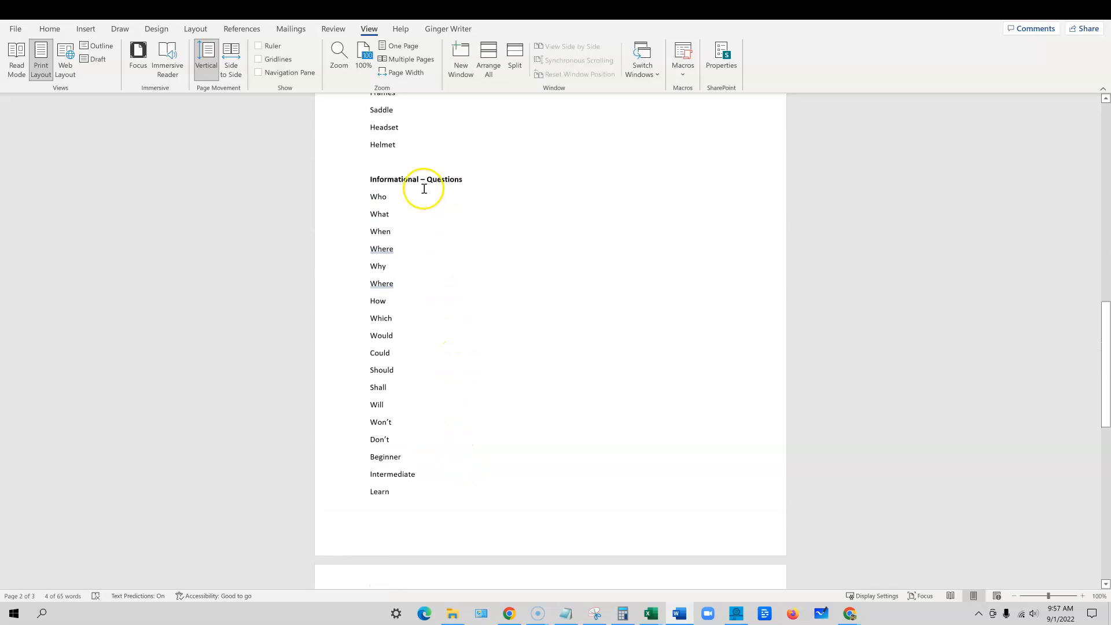
# Highlight the "Informational – Questions" heading, examine the question keywords below it and return to the start of the document.
pyautogui.moveTo(369, 178); pyautogui.dragTo(491, 179)
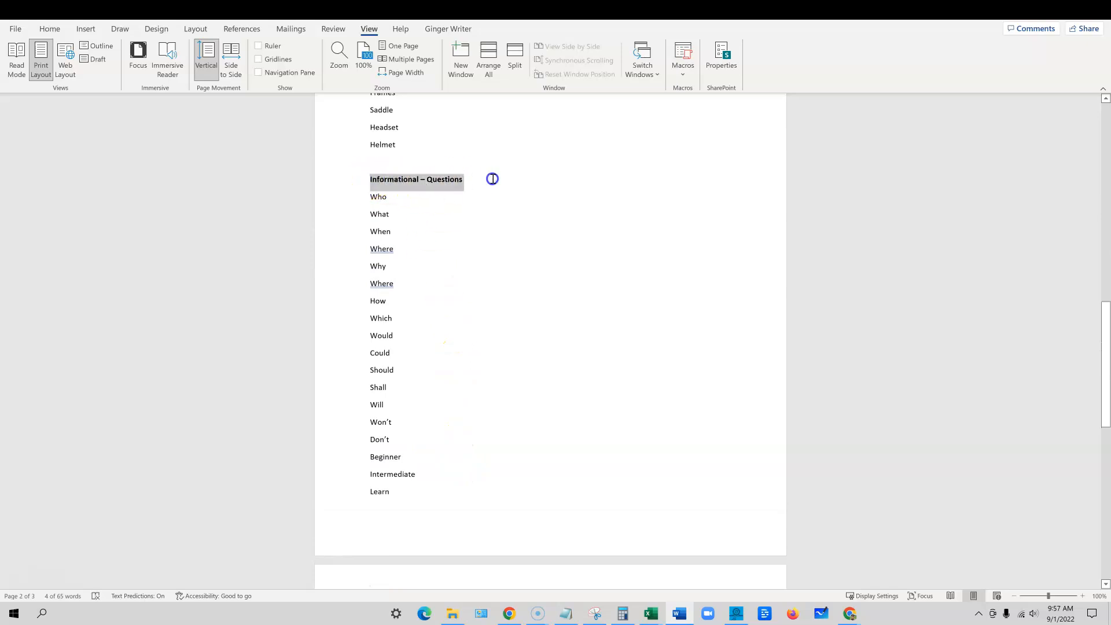
pyautogui.scroll(-3, 463, 388)
pyautogui.scroll(-6, 439, 399)
pyautogui.scroll(10, 417, 405)
pyautogui.scroll(3, 496, 458)
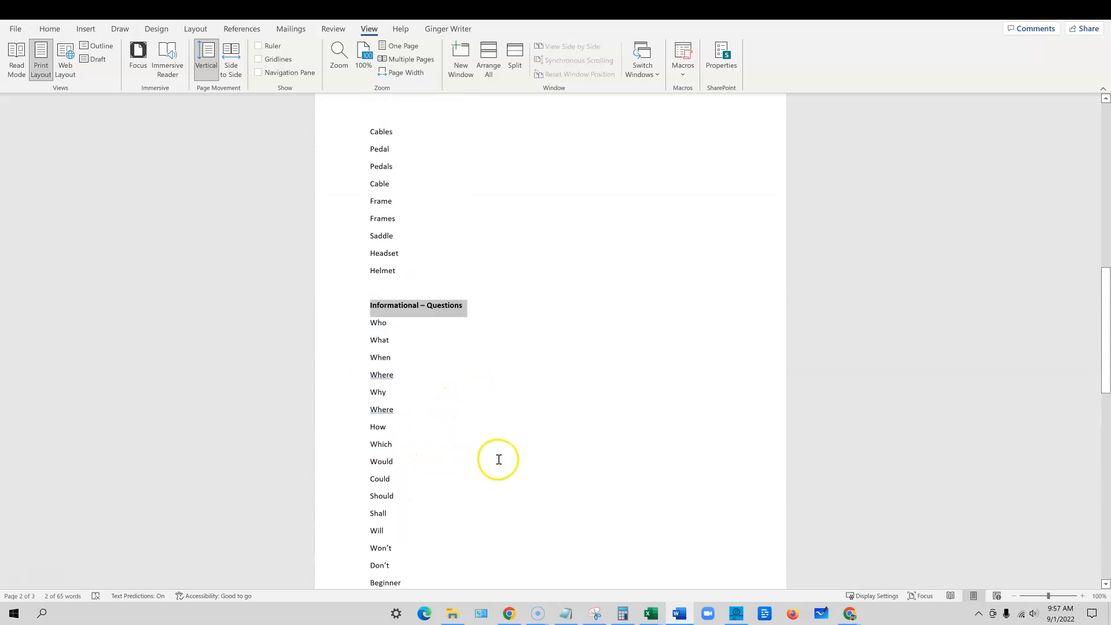
pyautogui.scroll(16, 543, 469)
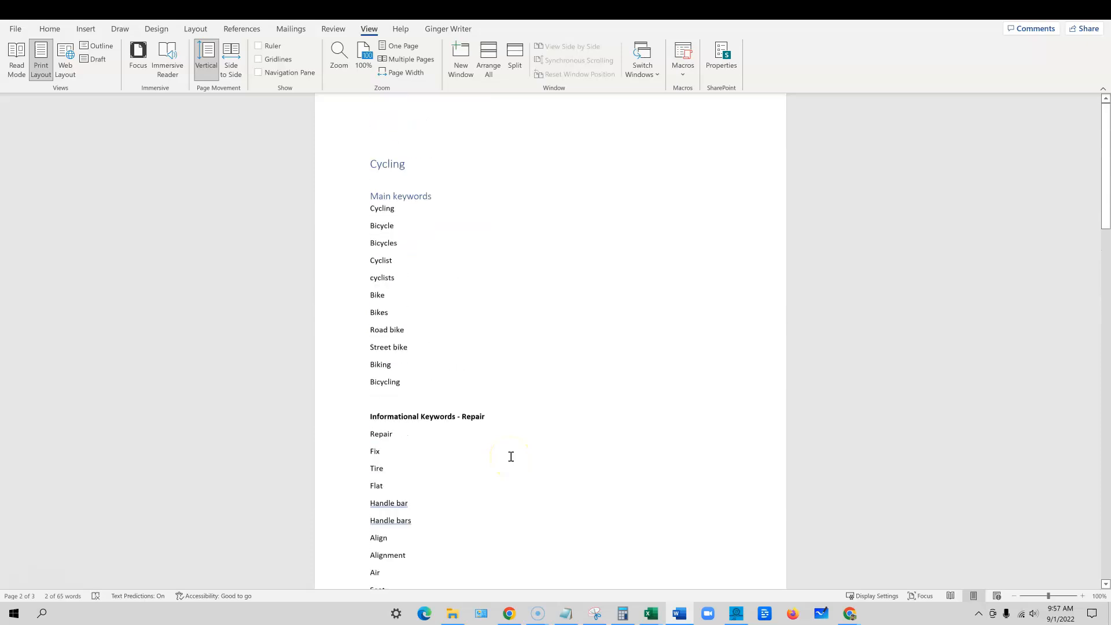
pyautogui.scroll(1, 511, 457)
pyautogui.click(481, 428)
pyautogui.click(502, 427)
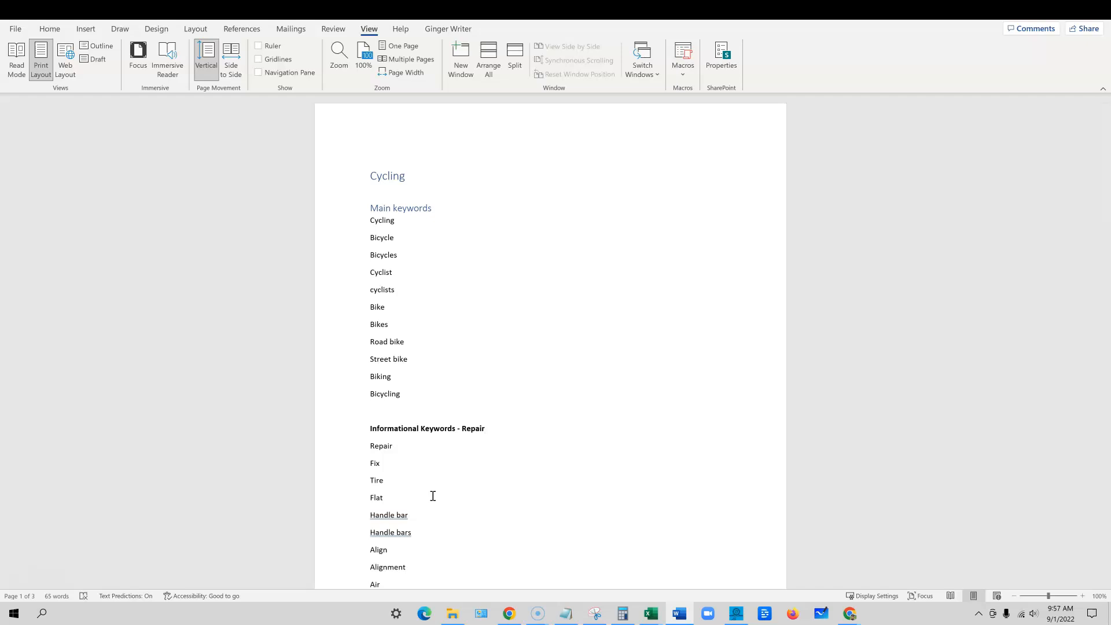
# Highlight the repair keywords from Handle bar to Rim and look through the keywords that follow.
pyautogui.scroll(-3, 390, 533)
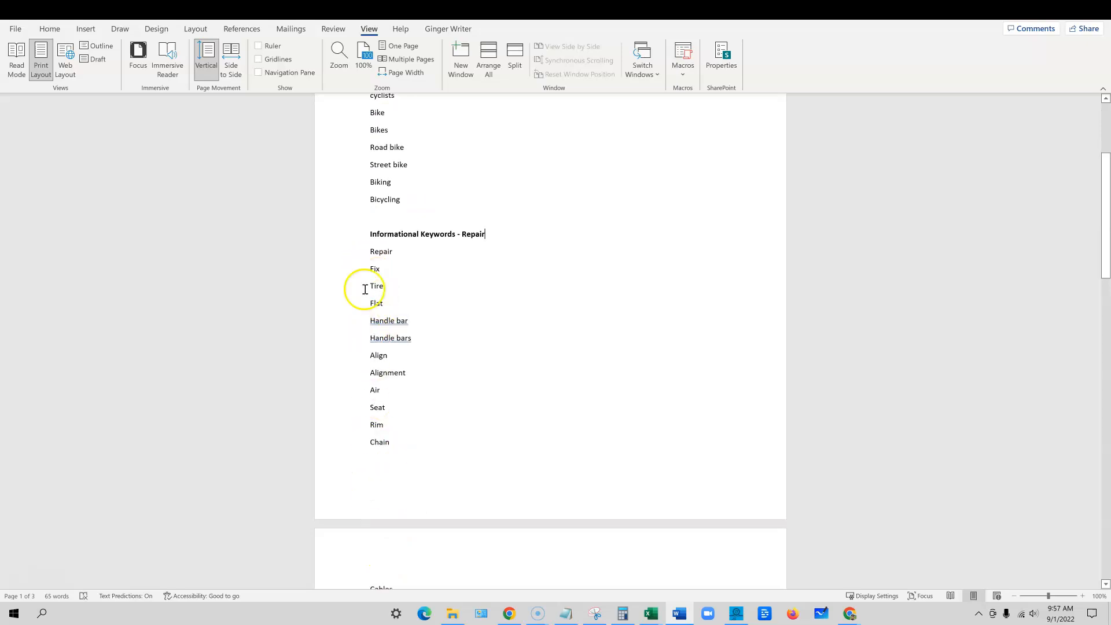
pyautogui.scroll(-1, 400, 550)
pyautogui.scroll(1, 401, 523)
pyautogui.moveTo(365, 326); pyautogui.dragTo(377, 424)
pyautogui.scroll(-4, 441, 442)
pyautogui.scroll(-5, 439, 443)
pyautogui.scroll(12, 437, 439)
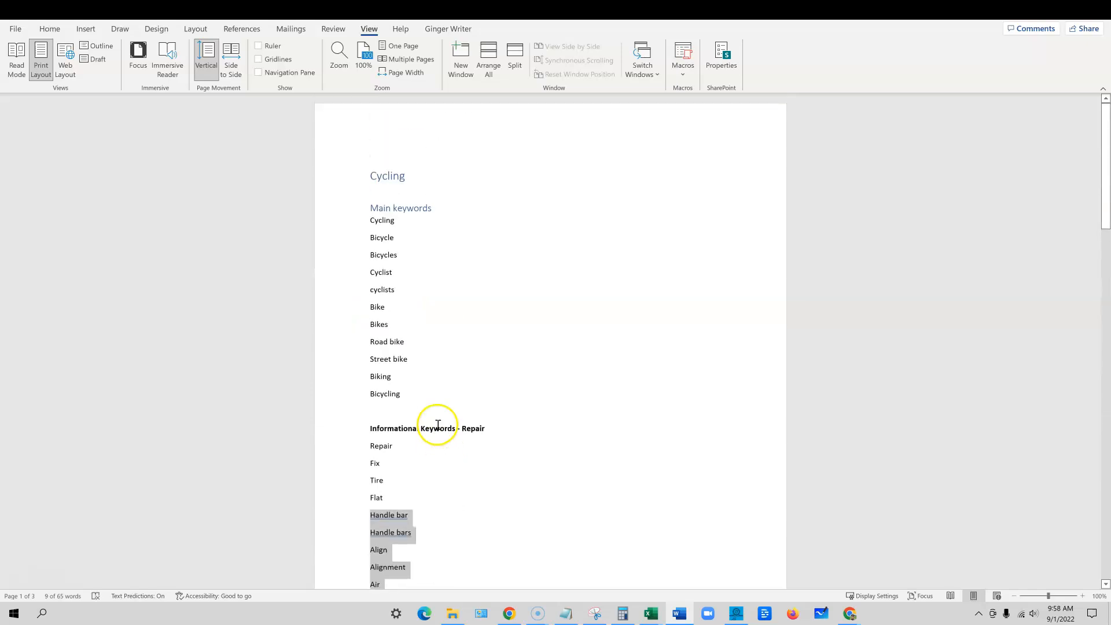
# Copy the whole list of main keywords, from Cycling to Bicycling.
pyautogui.click(450, 208)
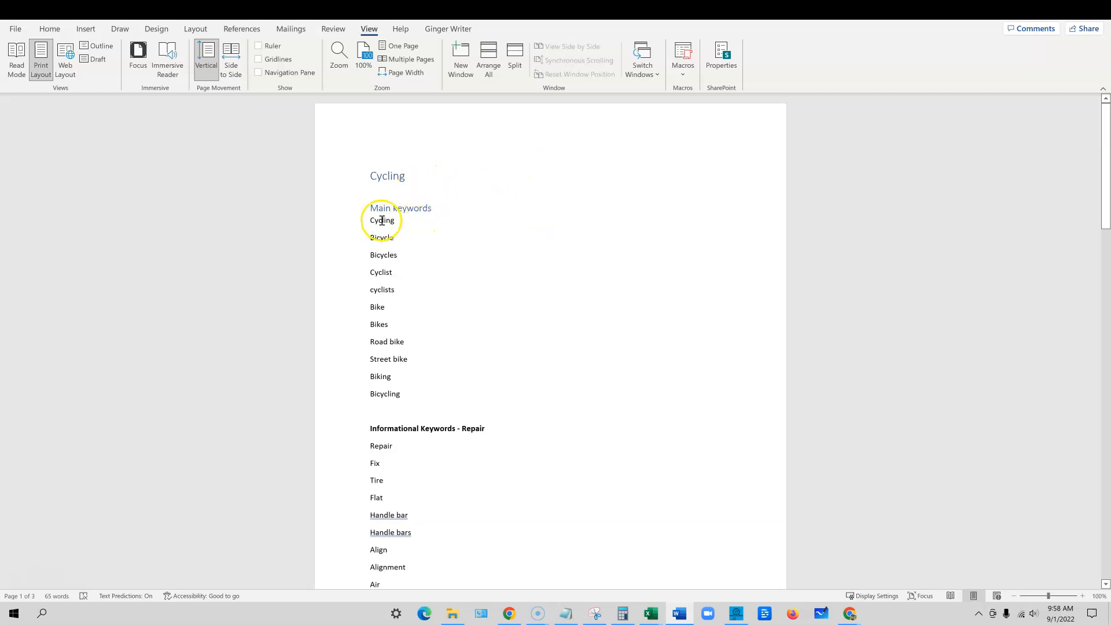
pyautogui.moveTo(394, 229); pyautogui.dragTo(414, 391)
pyautogui.hotkey('ctrl', 'c')
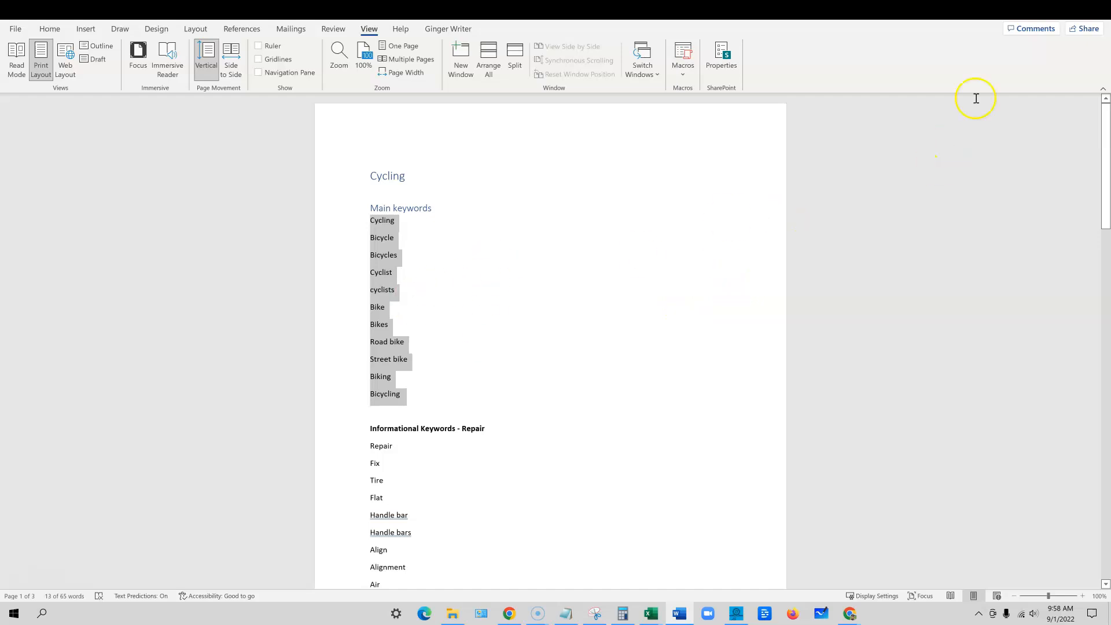
# Switch back to Ahrefs in the browser, open Keywords Explorer and paste the copied cycling keywords as the Google search terms.
pyautogui.click(1049, 16)
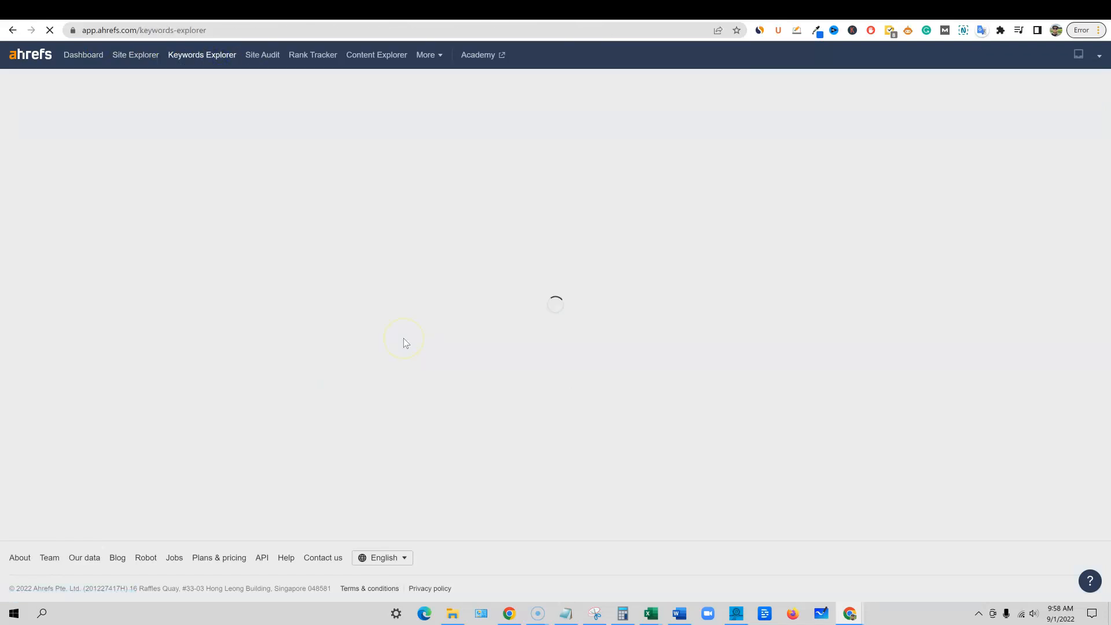
pyautogui.click(369, 216)
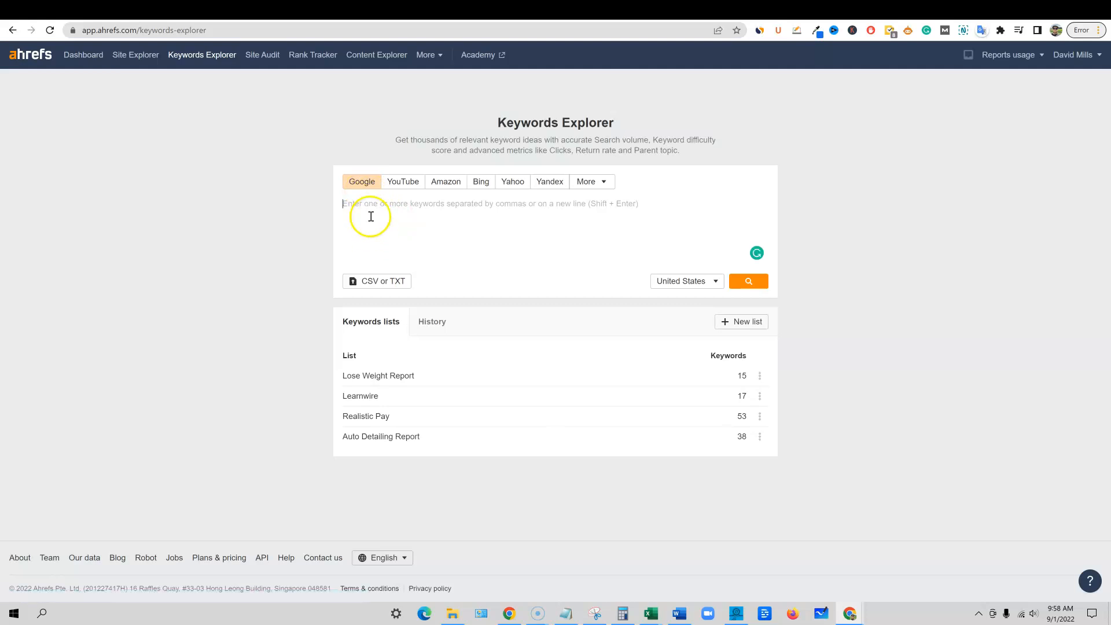
pyautogui.hotkey('ctrl', 'v')
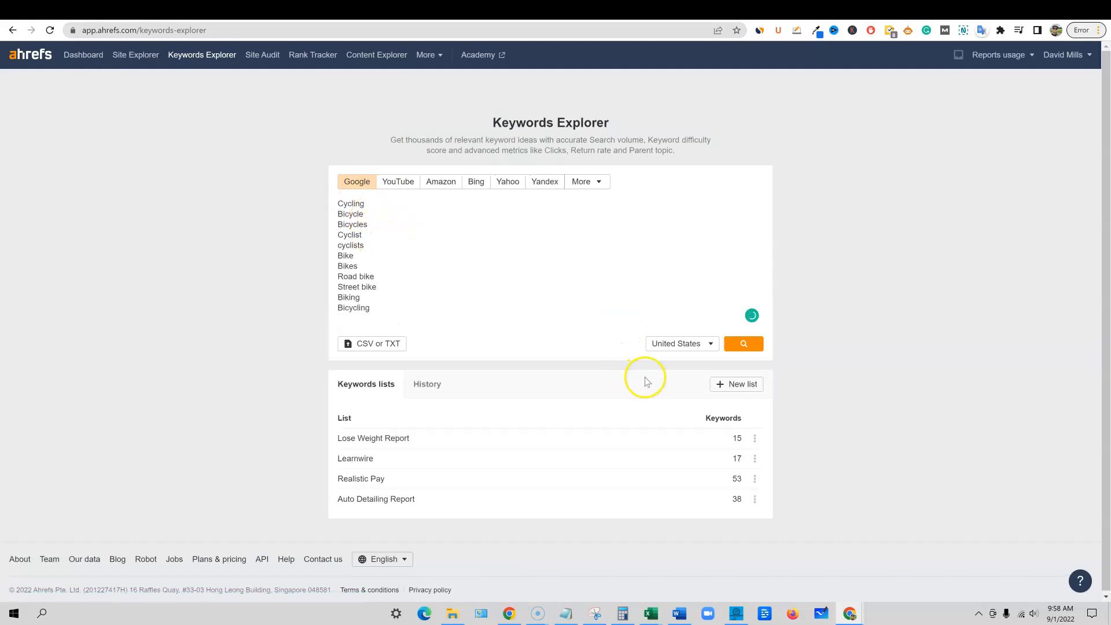
# Search the pasted cycling keywords for the United States and open the Matching terms report.
pyautogui.click(744, 343)
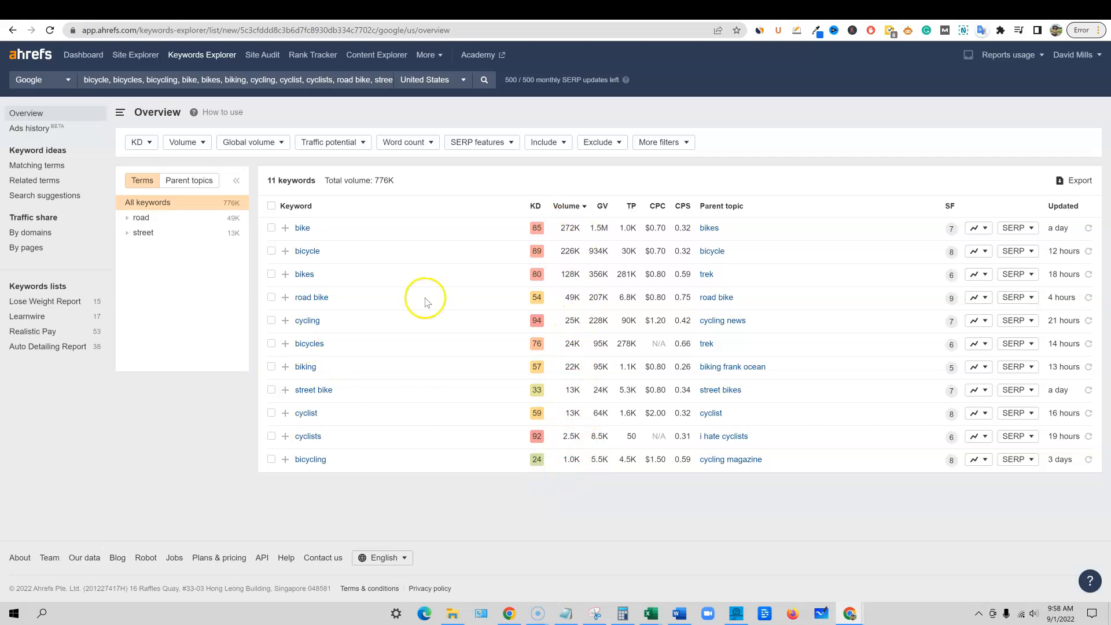
pyautogui.click(52, 166)
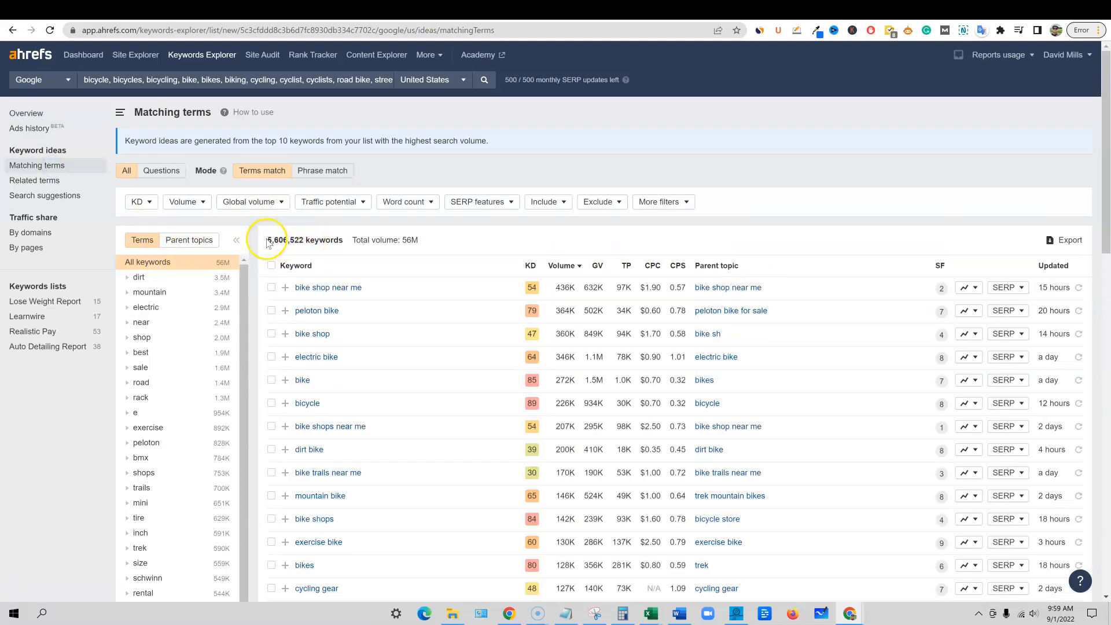
# Highlight the keyword count and total volume of the matching terms and look through the keyword list.
pyautogui.moveTo(273, 239); pyautogui.dragTo(339, 240)
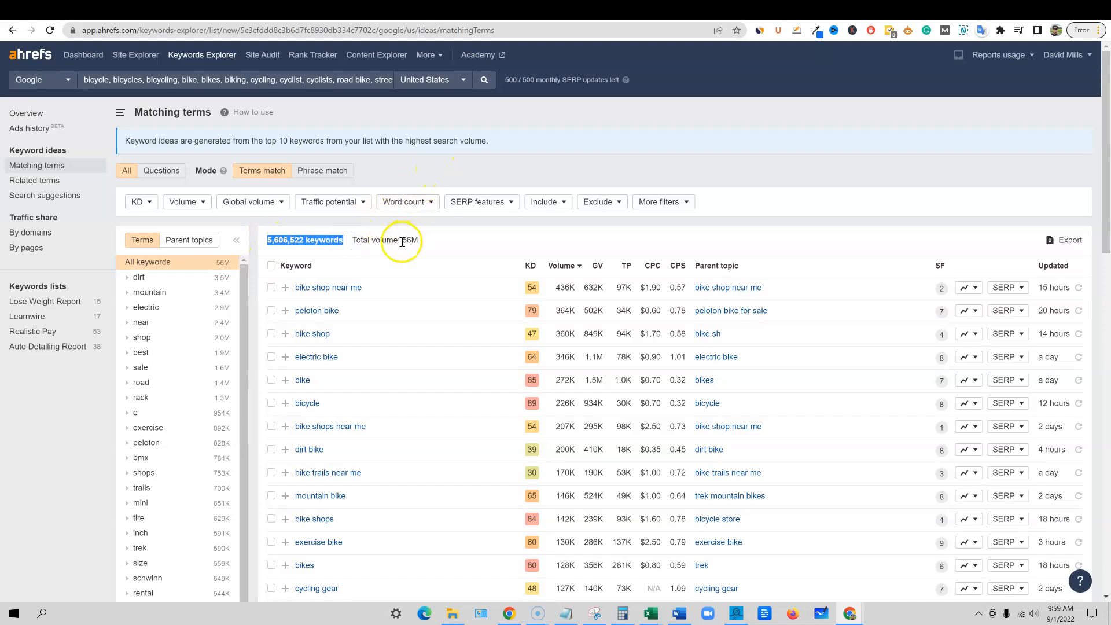
pyautogui.moveTo(402, 241); pyautogui.dragTo(427, 243)
pyautogui.click(537, 165)
pyautogui.scroll(-8, 486, 436)
pyautogui.scroll(8, 486, 440)
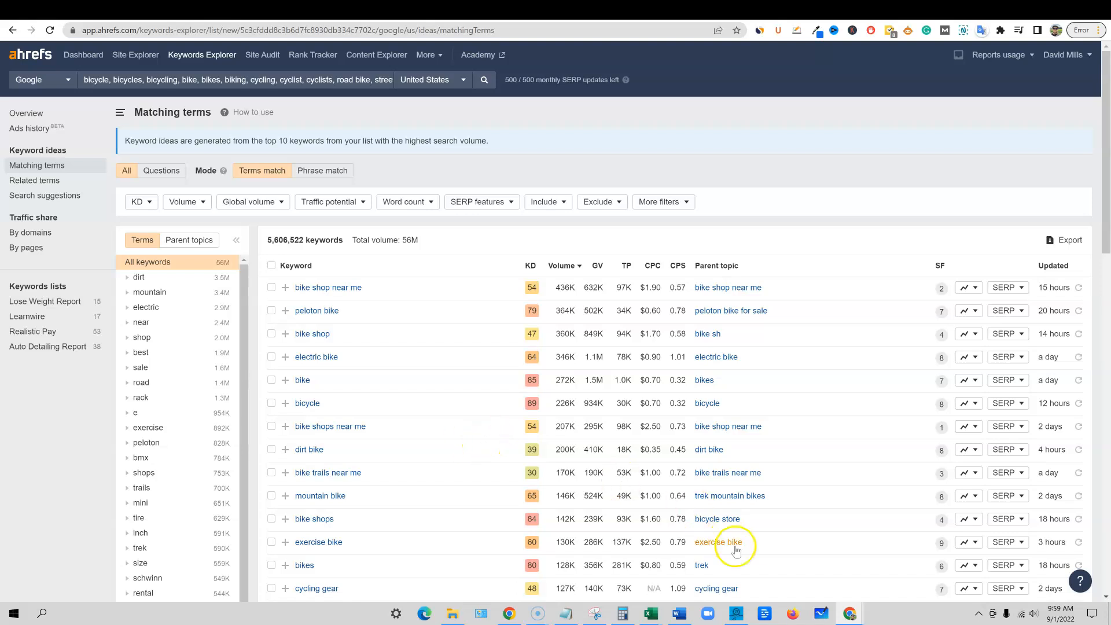
# Switch to the Word keyword document and look through the repair and question keywords.
pyautogui.click(680, 613)
pyautogui.click(490, 377)
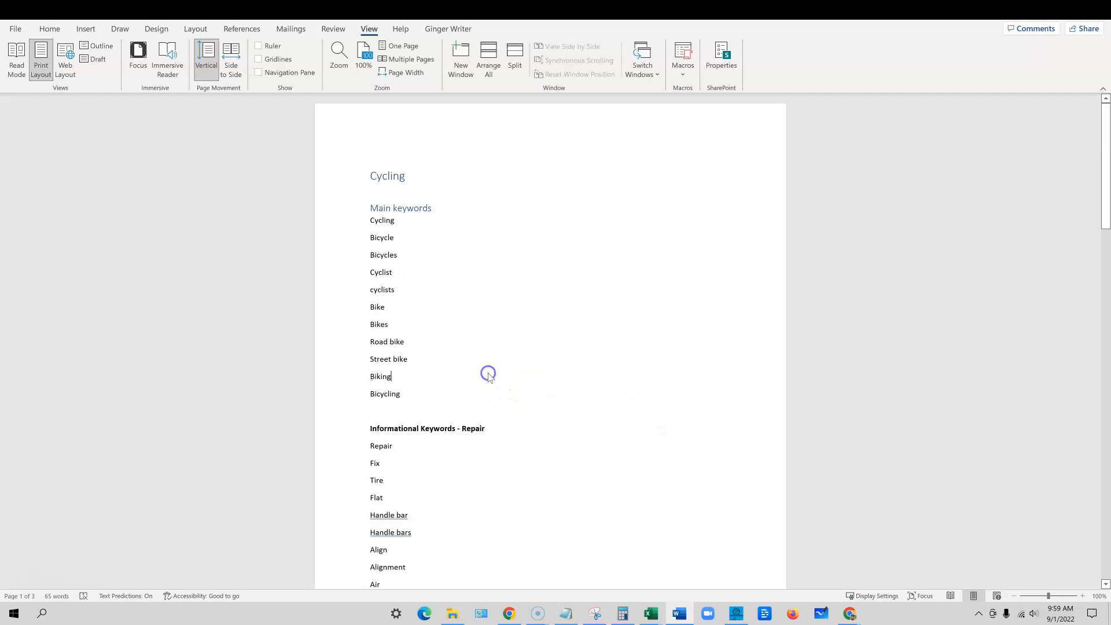
pyautogui.scroll(-5, 489, 373)
pyautogui.scroll(-9, 450, 467)
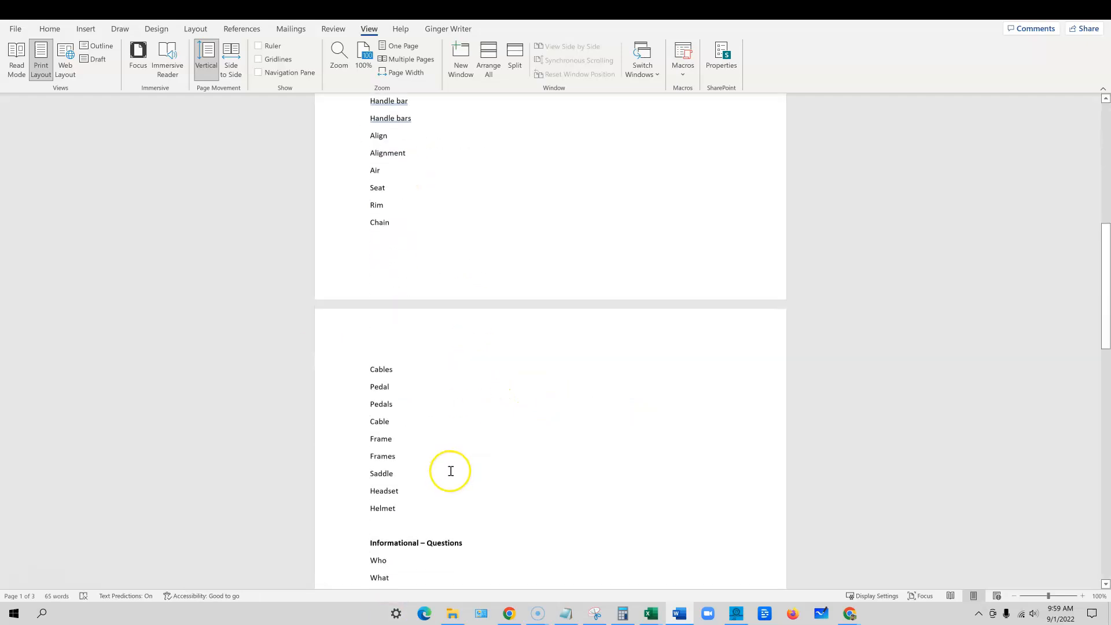
pyautogui.scroll(-4, 450, 468)
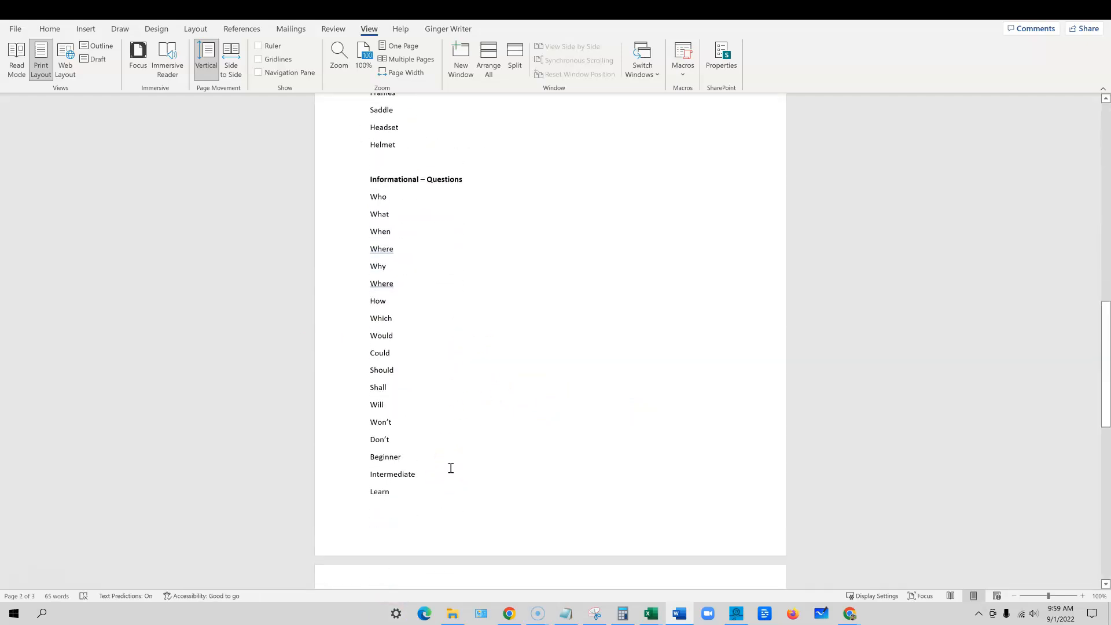
pyautogui.scroll(5, 449, 462)
pyautogui.click(449, 446)
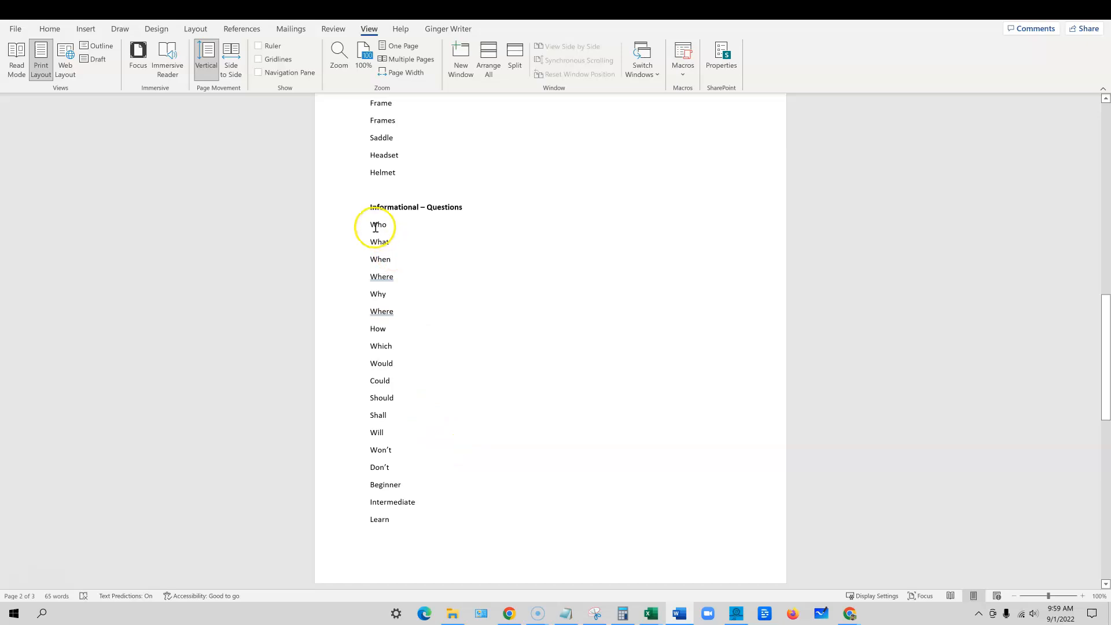
# Select the question keywords from Who to Find out, return to Ahrefs and open the Include filter.
pyautogui.moveTo(371, 225); pyautogui.dragTo(406, 519)
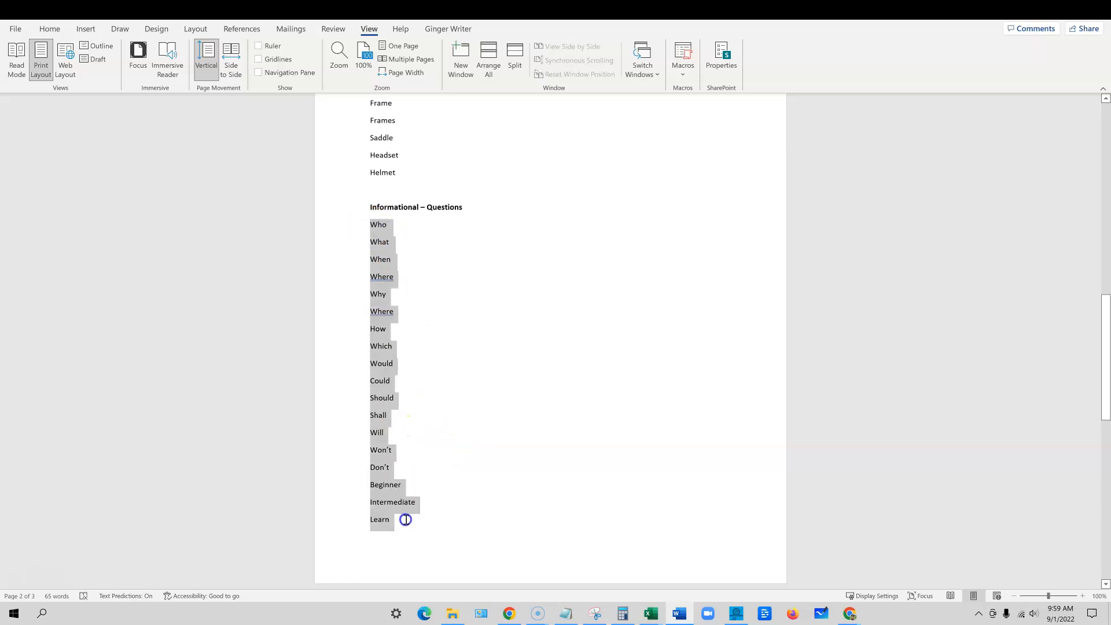
pyautogui.moveTo(406, 560); pyautogui.dragTo(411, 380)
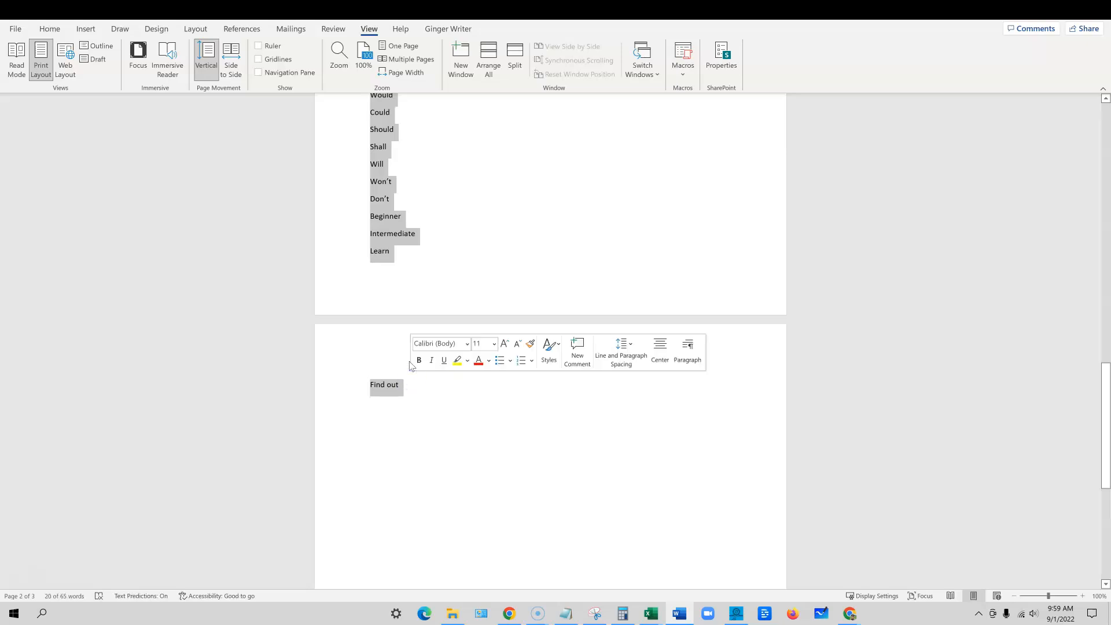
pyautogui.click(1050, 12)
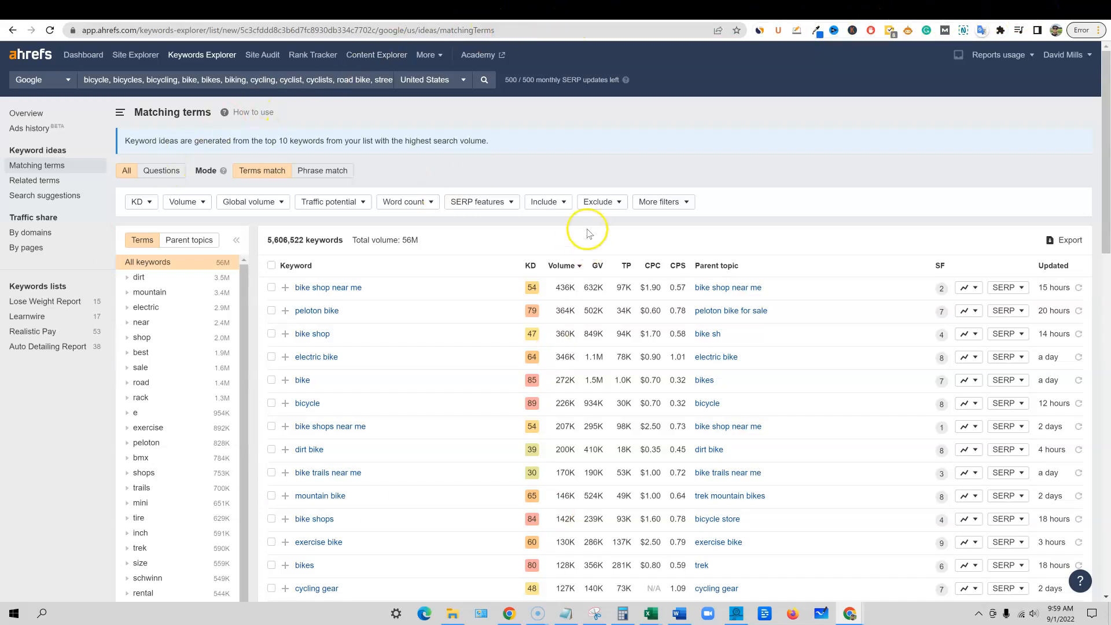
pyautogui.click(565, 204)
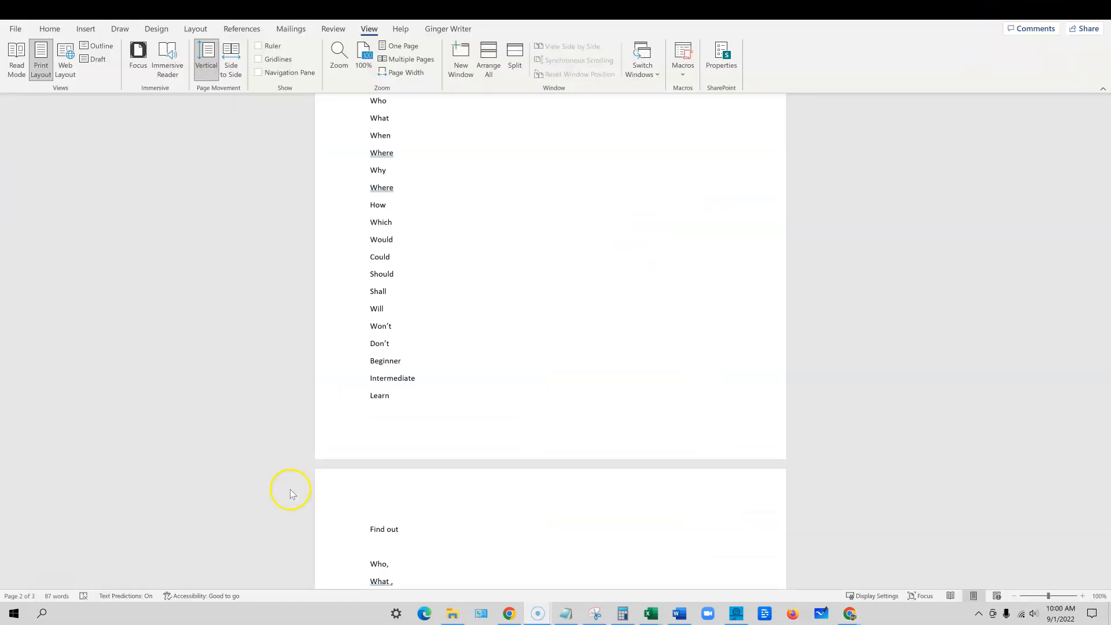
# Examine the comma-separated list of question keywords at the end of the Word document.
pyautogui.scroll(-1, 352, 446)
pyautogui.scroll(4, 352, 447)
pyautogui.scroll(-4, 352, 447)
pyautogui.scroll(-7, 352, 447)
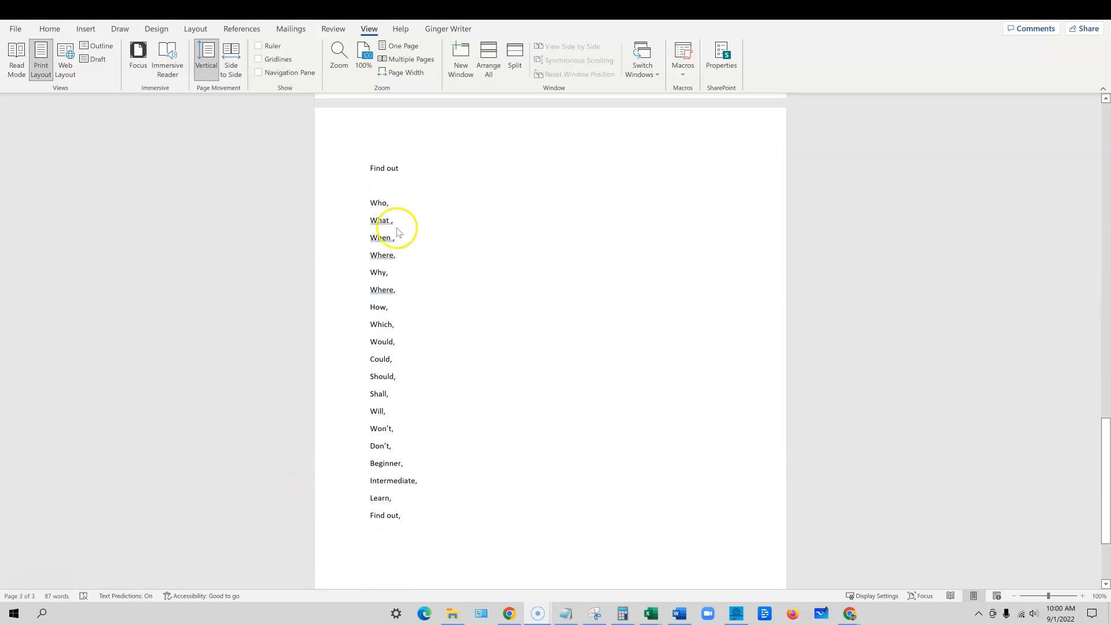
pyautogui.scroll(2, 397, 243)
pyautogui.scroll(5, 397, 263)
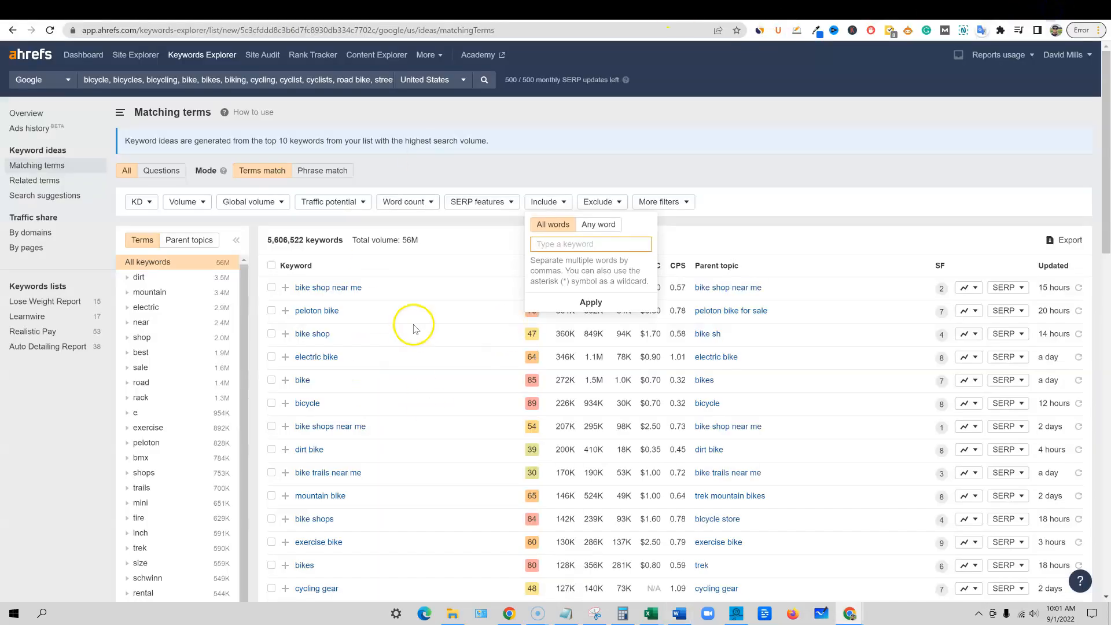
# Filter the matching terms in Ahrefs to include any word of the pasted comma-separated question keywords.
pyautogui.click(586, 172)
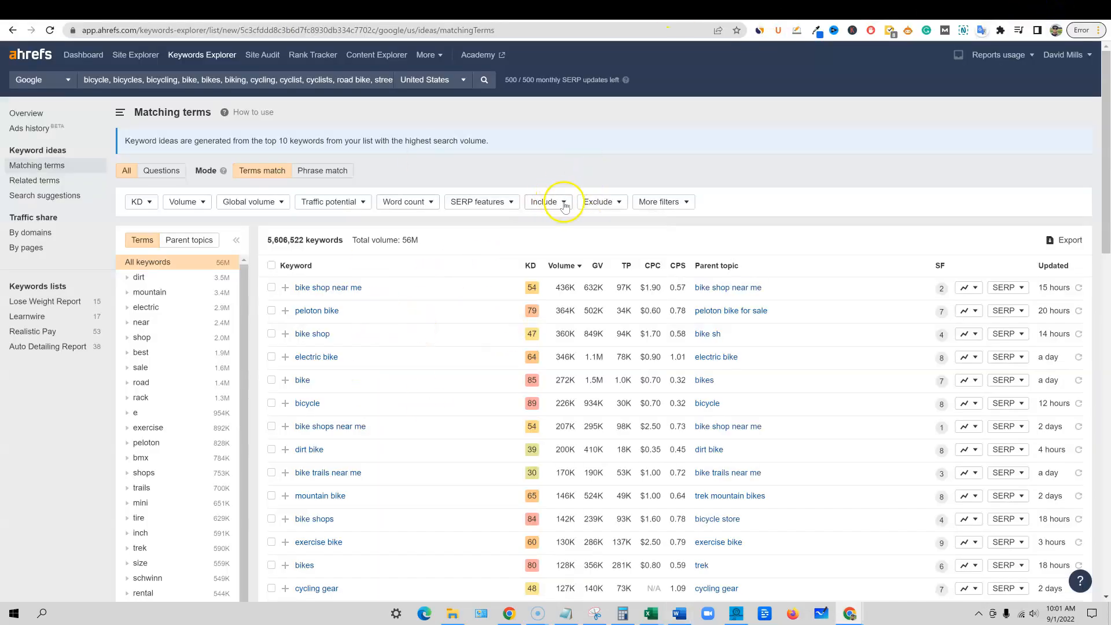
pyautogui.click(564, 202)
pyautogui.hotkey('ctrl', 'v')
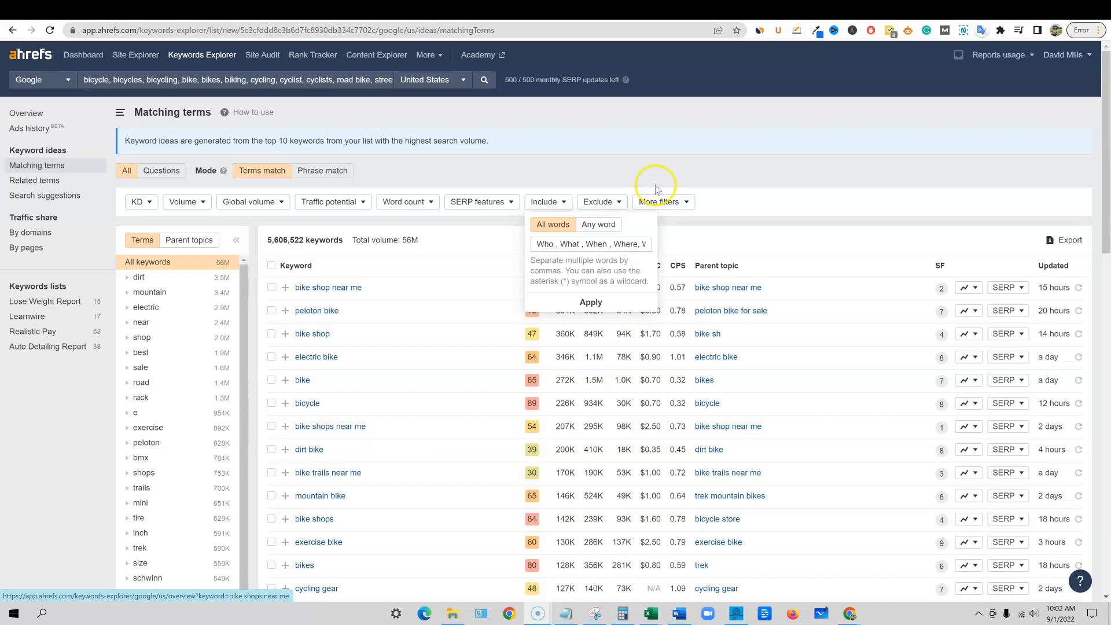
pyautogui.click(601, 224)
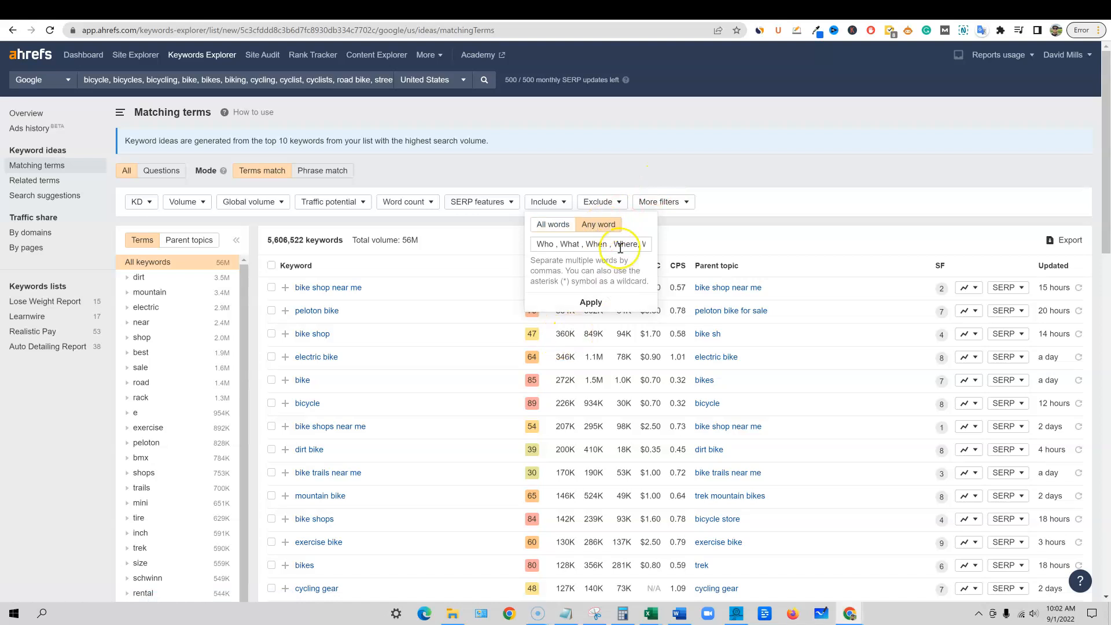
pyautogui.click(591, 303)
pyautogui.click(174, 235)
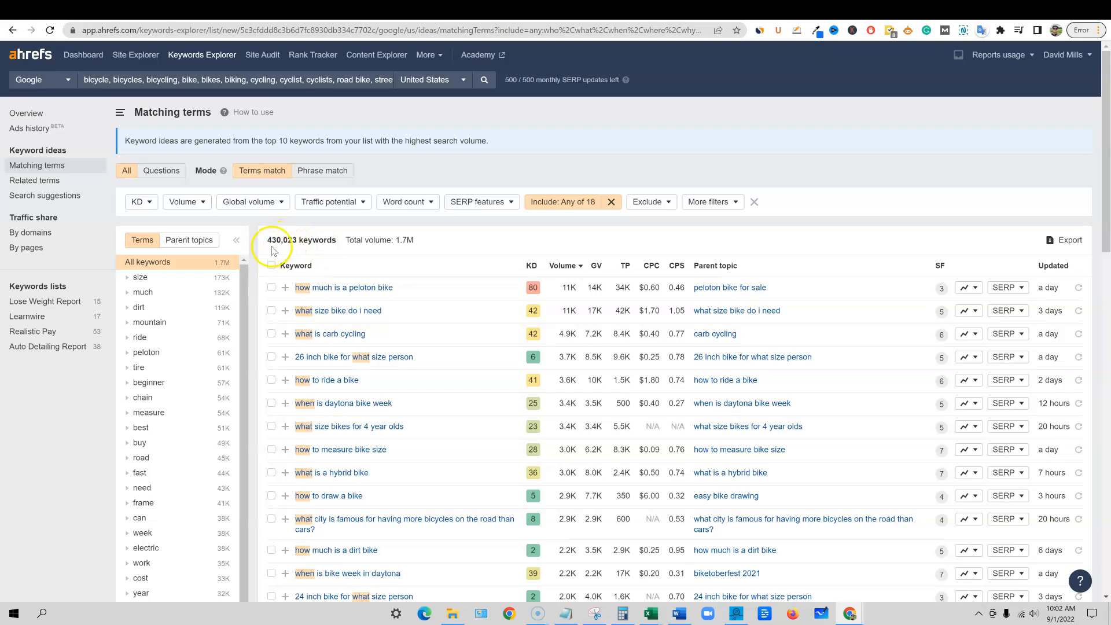
# Limit the matching terms to keywords with a minimum search volume of 10.
pyautogui.scroll(-8, 398, 491)
pyautogui.scroll(8, 397, 490)
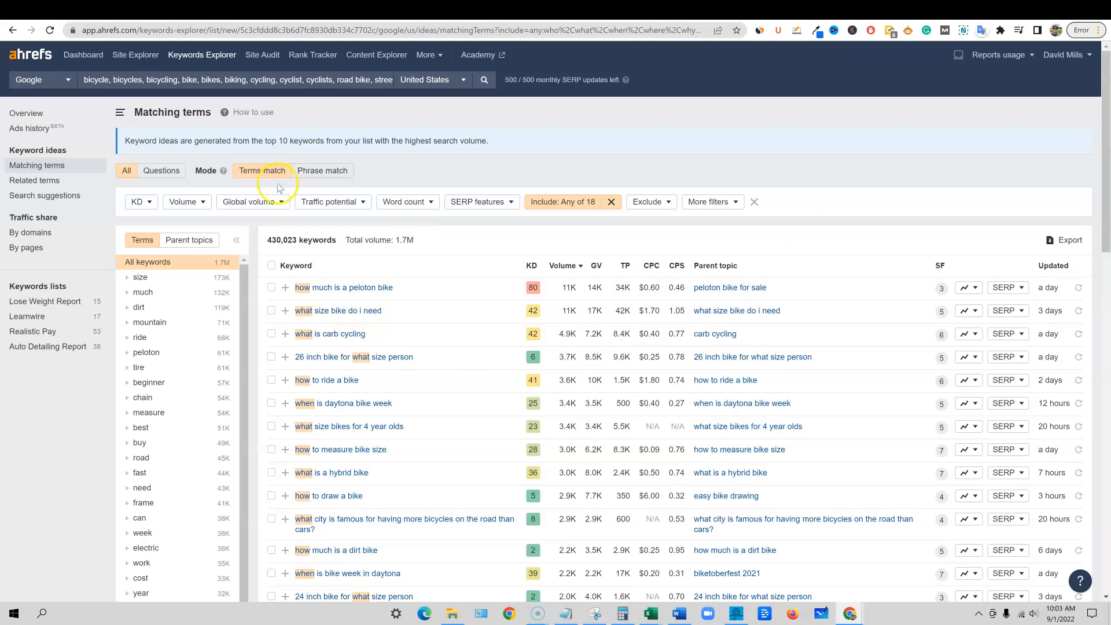
pyautogui.click(144, 202)
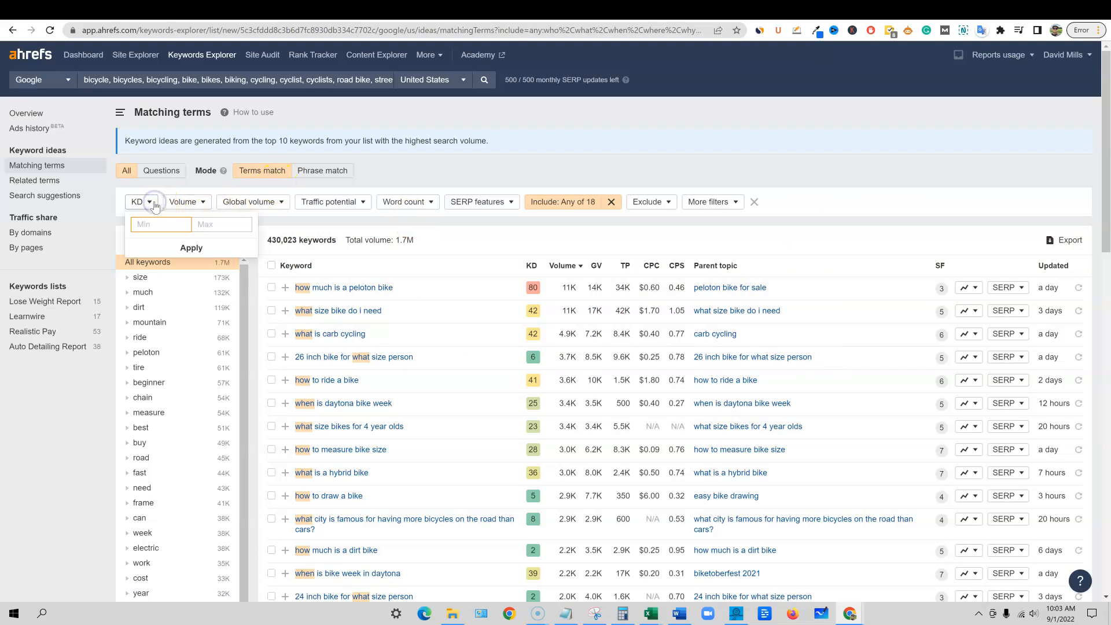
pyautogui.click(144, 202)
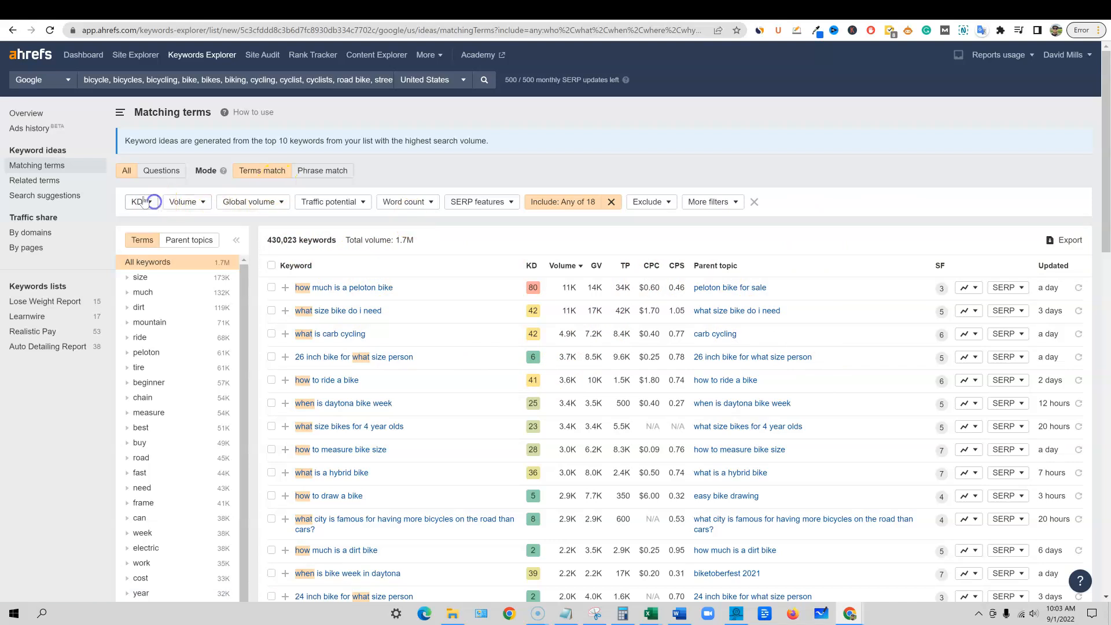
pyautogui.click(204, 202)
pyautogui.click(207, 225)
pyautogui.write('10')
pyautogui.click(229, 248)
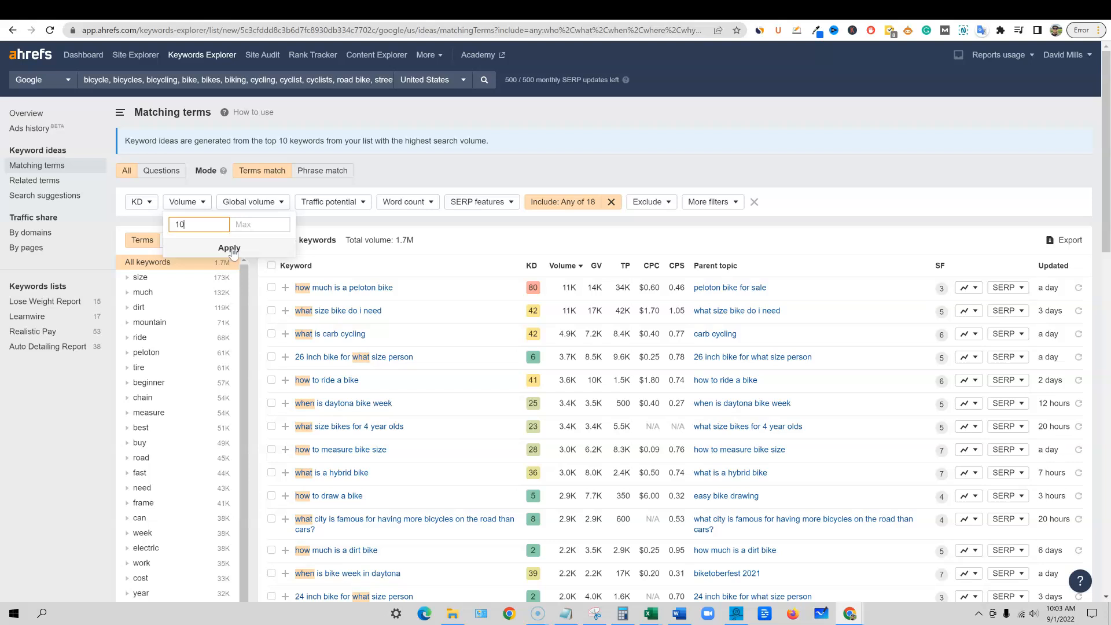
pyautogui.click(230, 248)
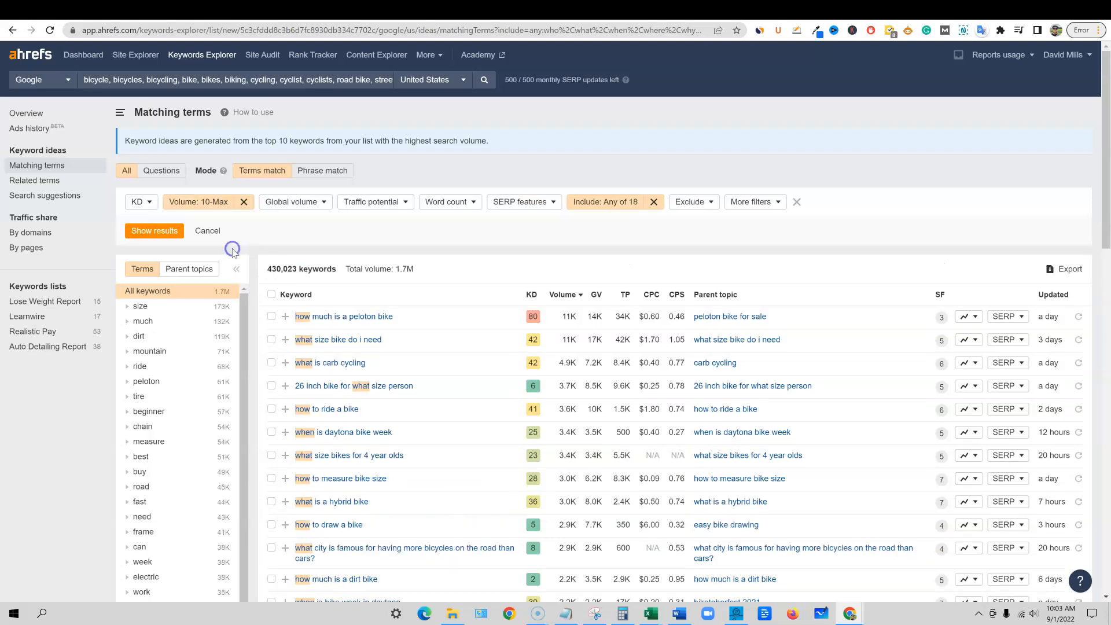
pyautogui.click(160, 226)
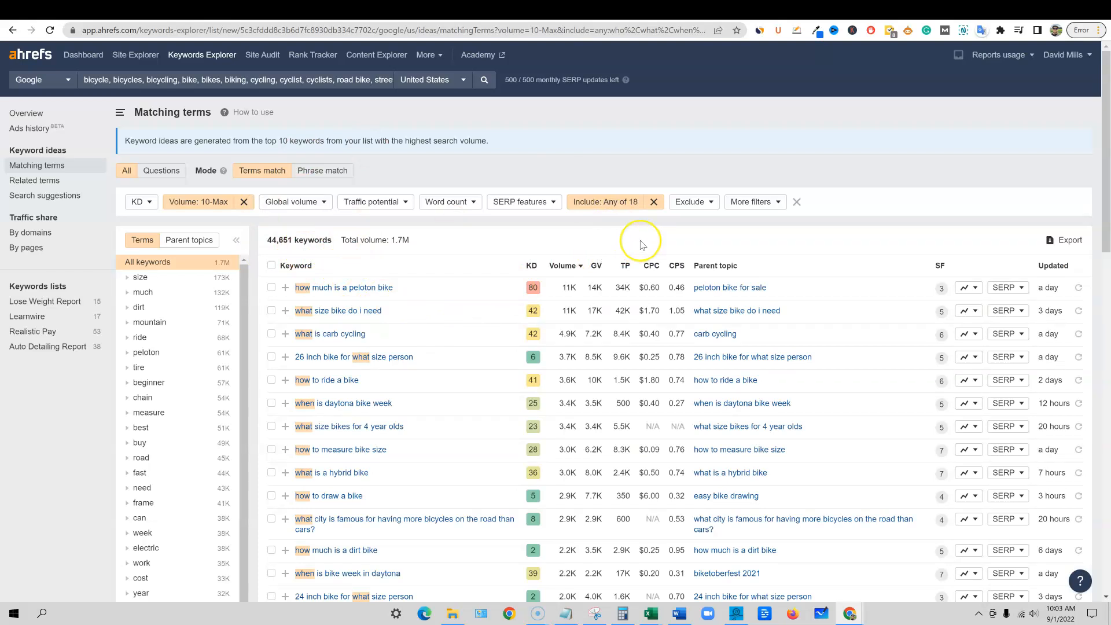
# Exclude keywords containing "near" from the matching terms.
pyautogui.click(713, 202)
pyautogui.click(692, 226)
pyautogui.write('near')
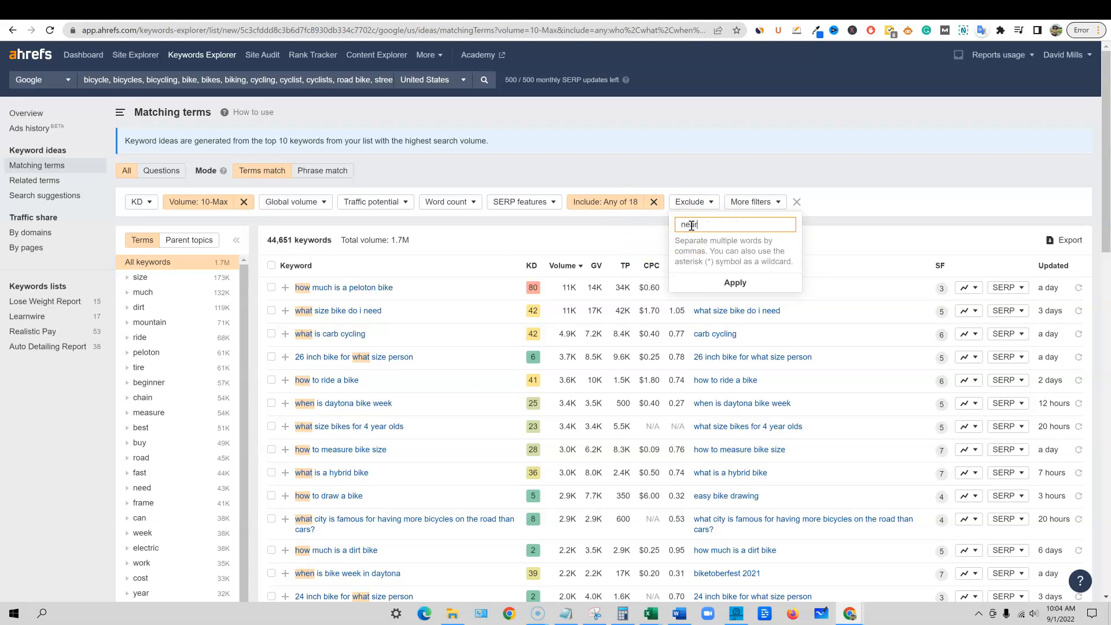
pyautogui.click(735, 282)
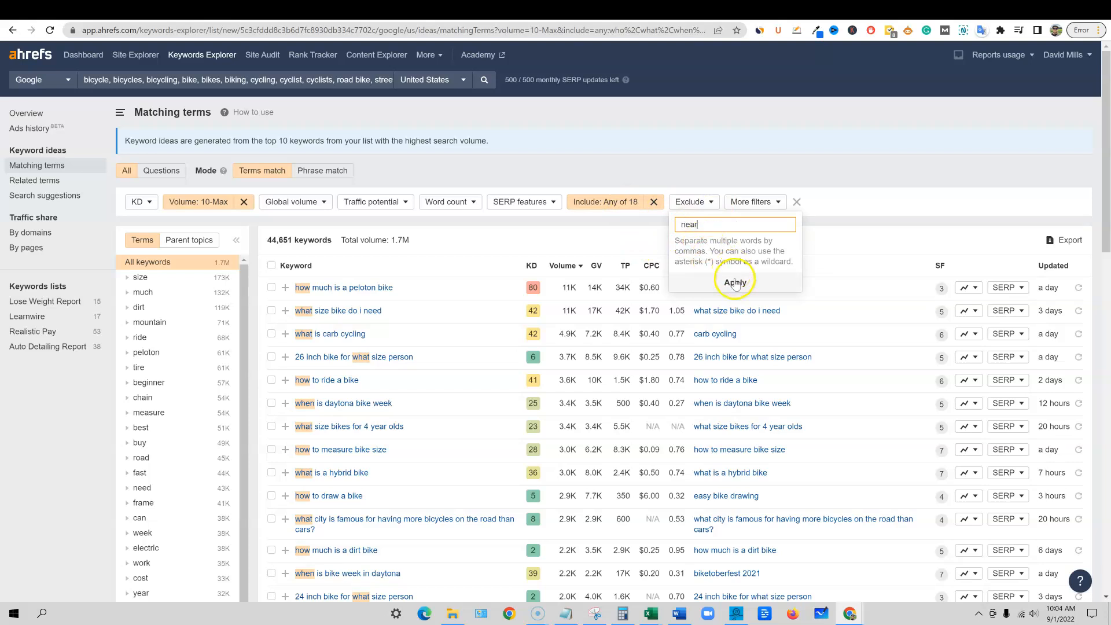
pyautogui.click(156, 229)
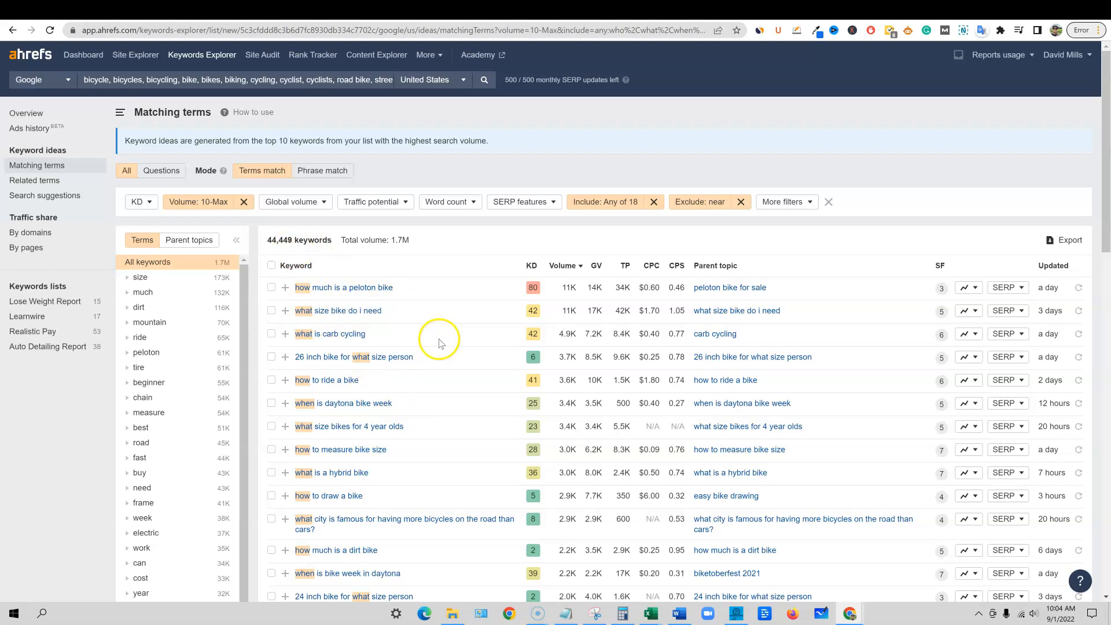
# Limit the matching terms to a maximum keyword difficulty of 25.
pyautogui.scroll(-15, 440, 345)
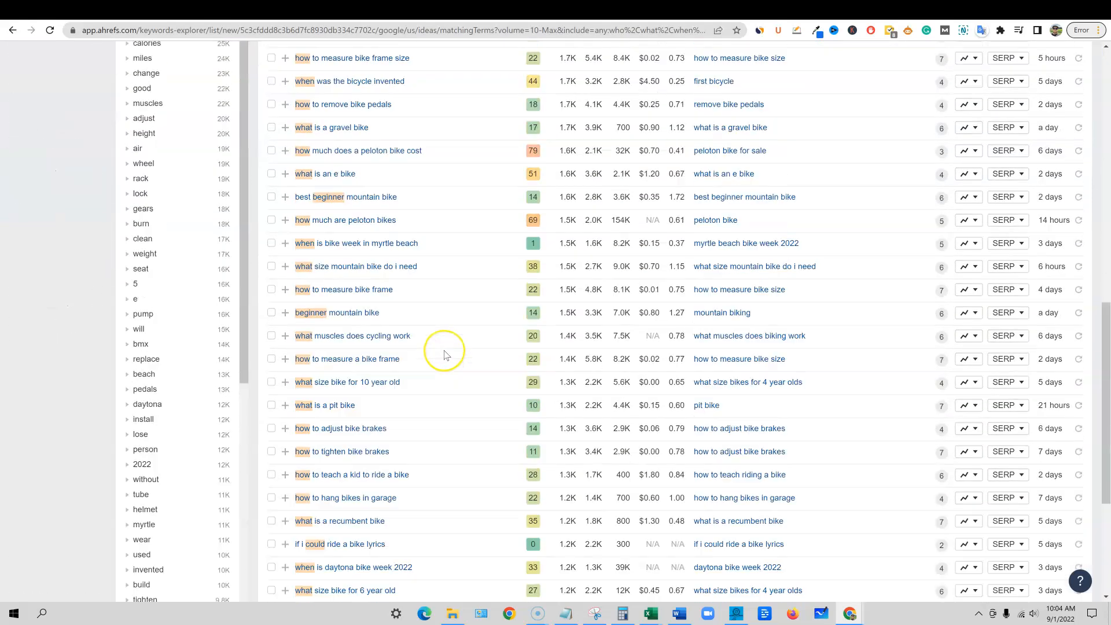
pyautogui.scroll(15, 444, 354)
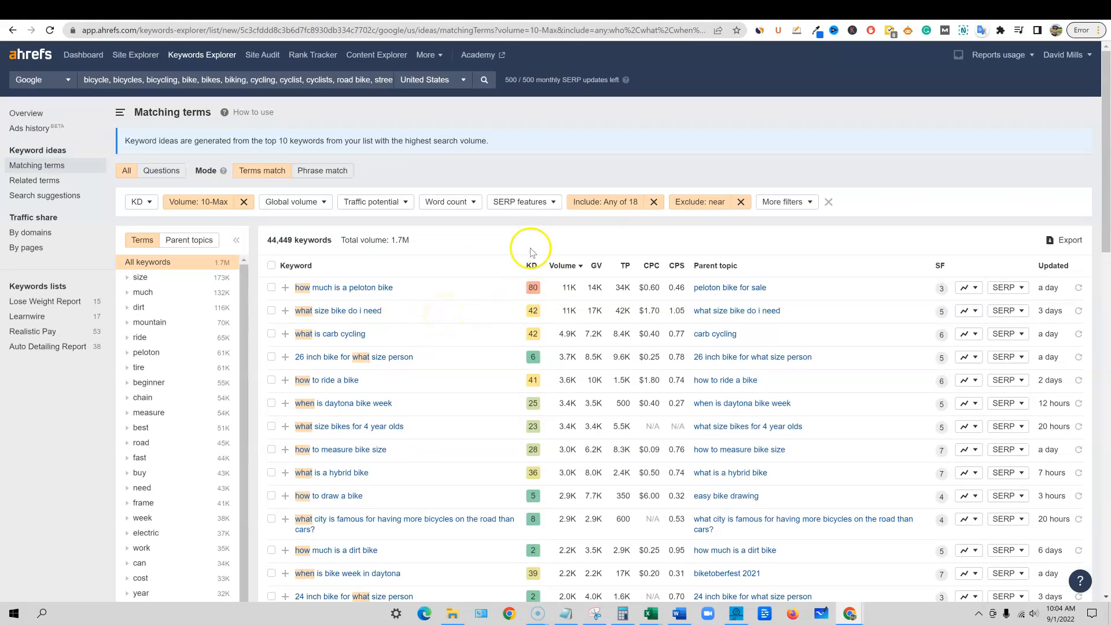
pyautogui.click(150, 203)
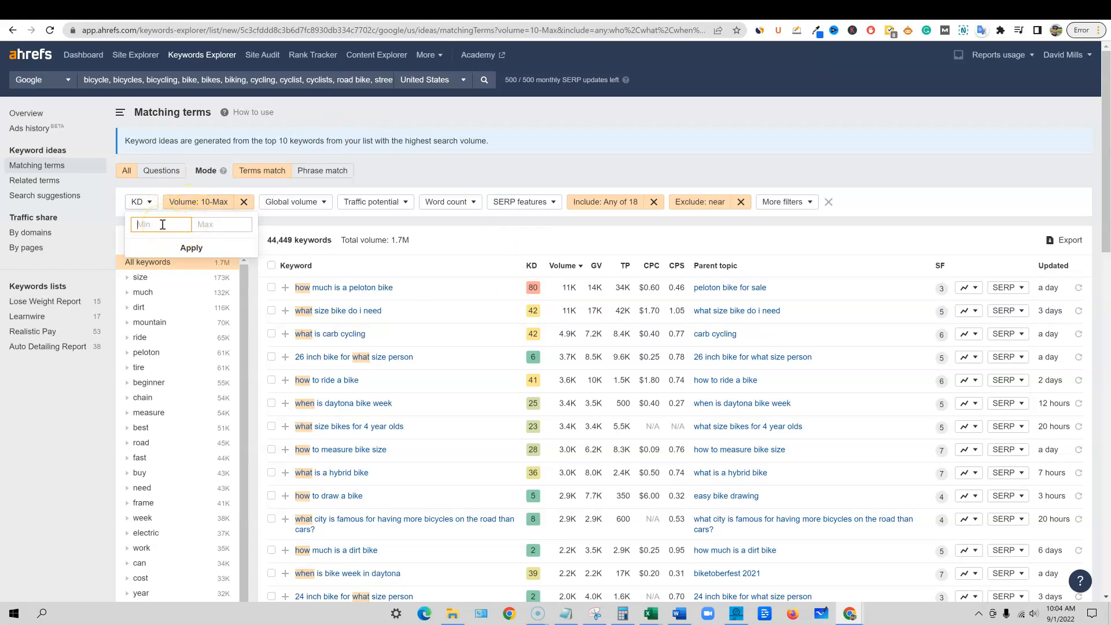
pyautogui.click(215, 226)
pyautogui.write('25')
pyautogui.click(191, 248)
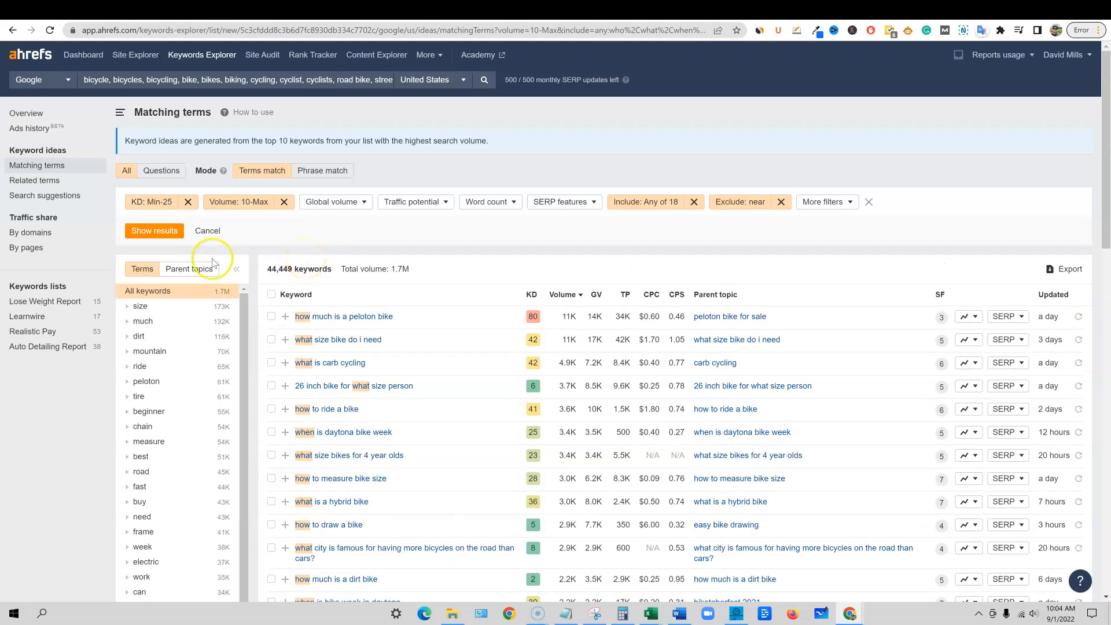
pyautogui.click(177, 229)
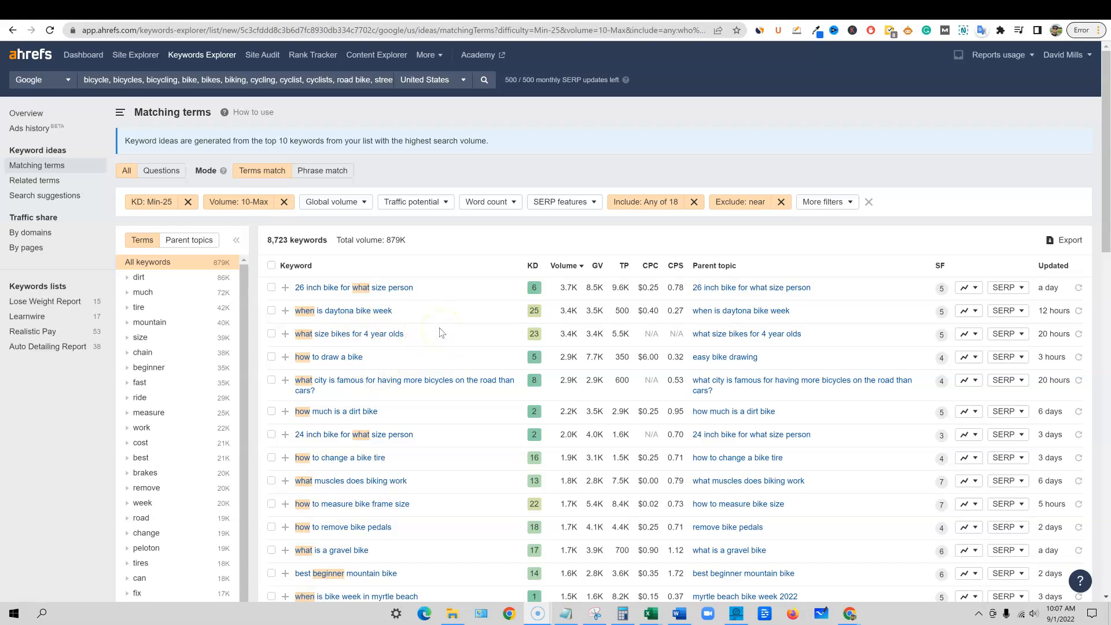
# Highlight the keyword count above the filtered list.
pyautogui.click(267, 240)
pyautogui.moveTo(267, 240); pyautogui.dragTo(297, 240)
pyautogui.click(412, 231)
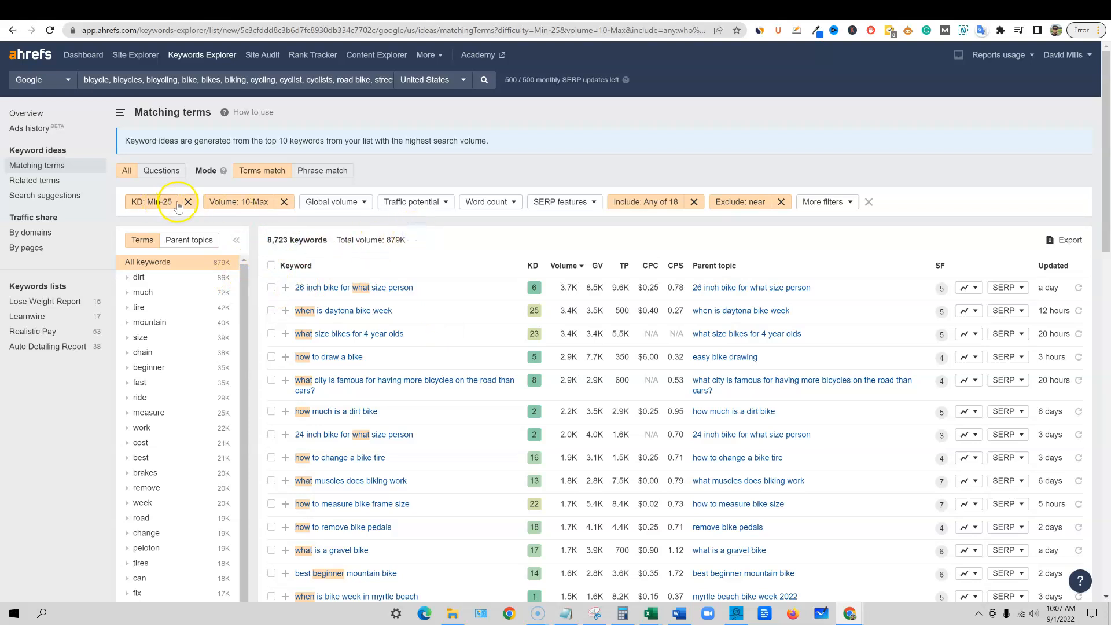
# Raise the maximum keyword difficulty of the matching terms to 30 and update the results.
pyautogui.click(164, 206)
pyautogui.doubleClick(211, 224)
pyautogui.write('30')
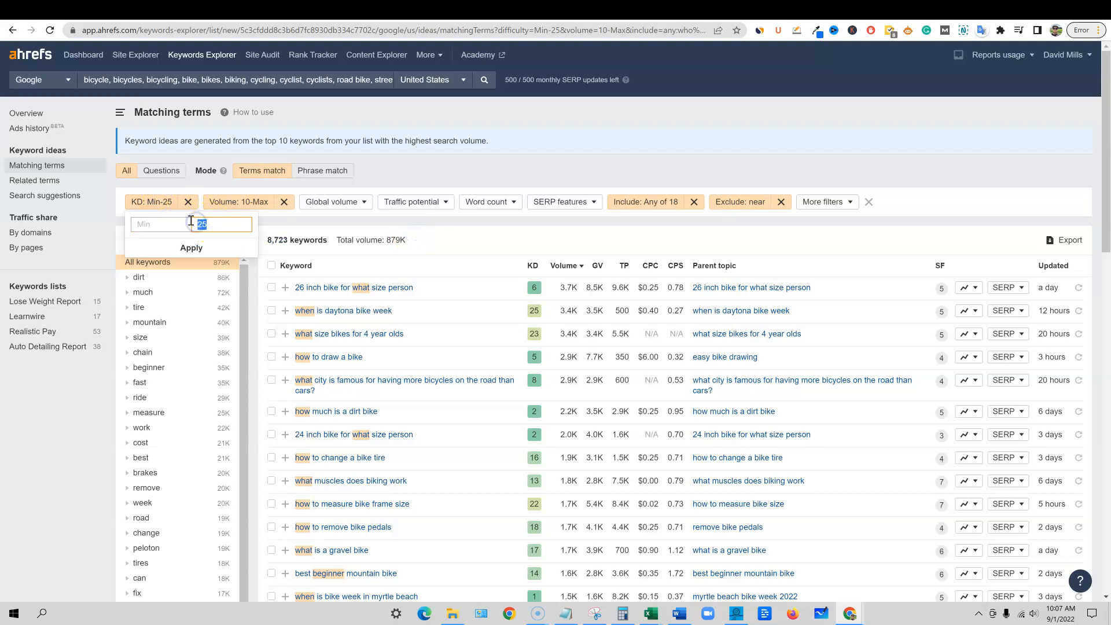
pyautogui.click(190, 247)
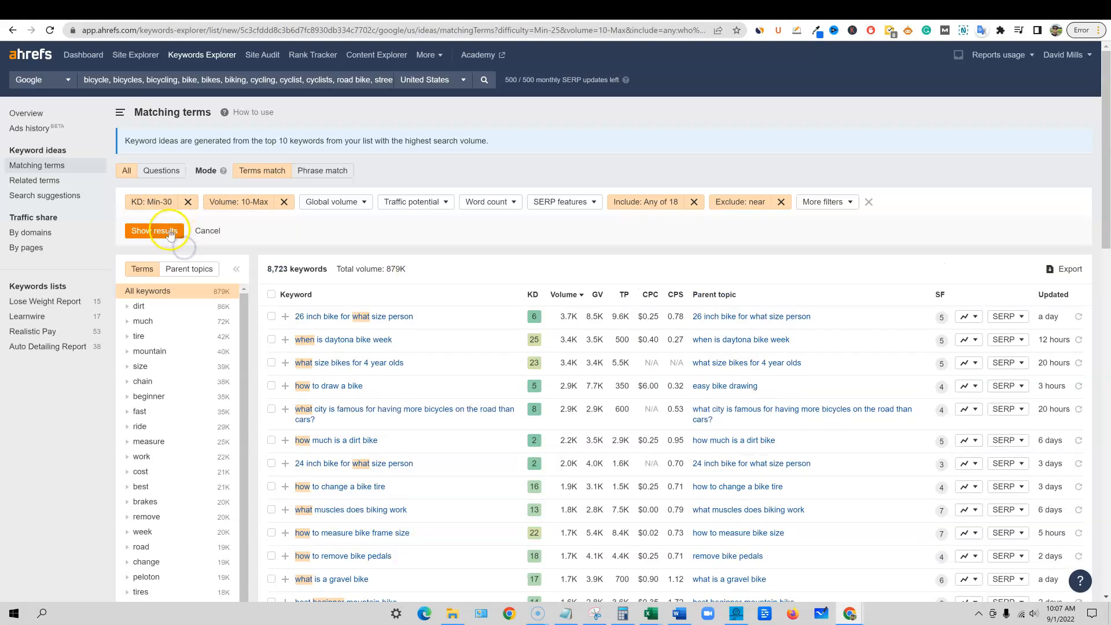
pyautogui.click(168, 228)
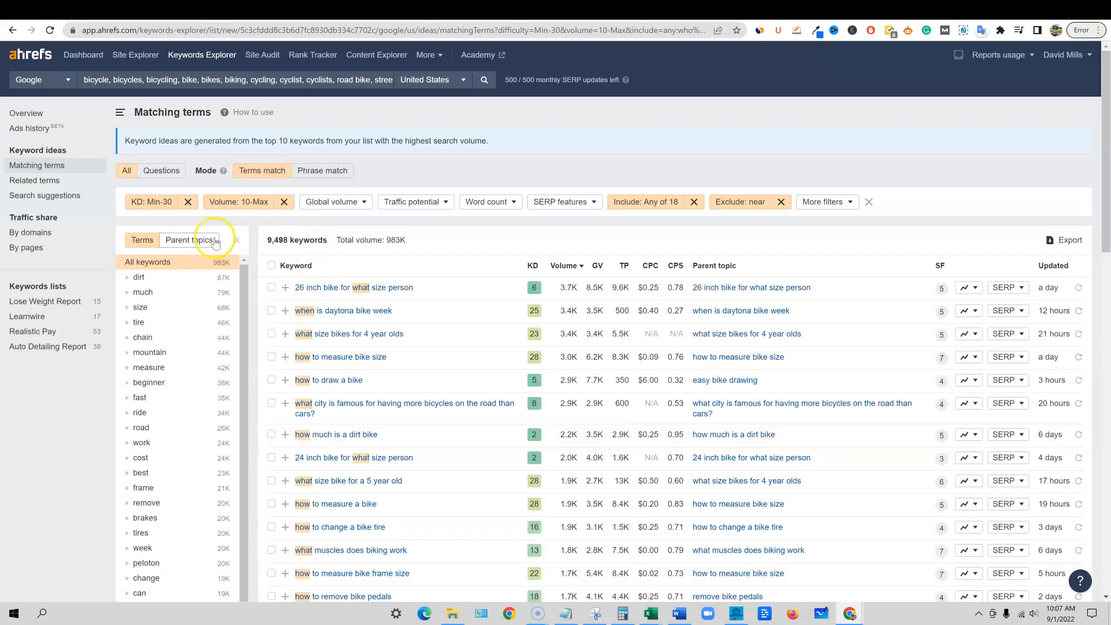
# Raise the maximum keyword difficulty of the matching terms to 40 and update the results.
pyautogui.click(169, 203)
pyautogui.moveTo(197, 225); pyautogui.dragTo(223, 223)
pyautogui.write('40')
pyautogui.click(217, 249)
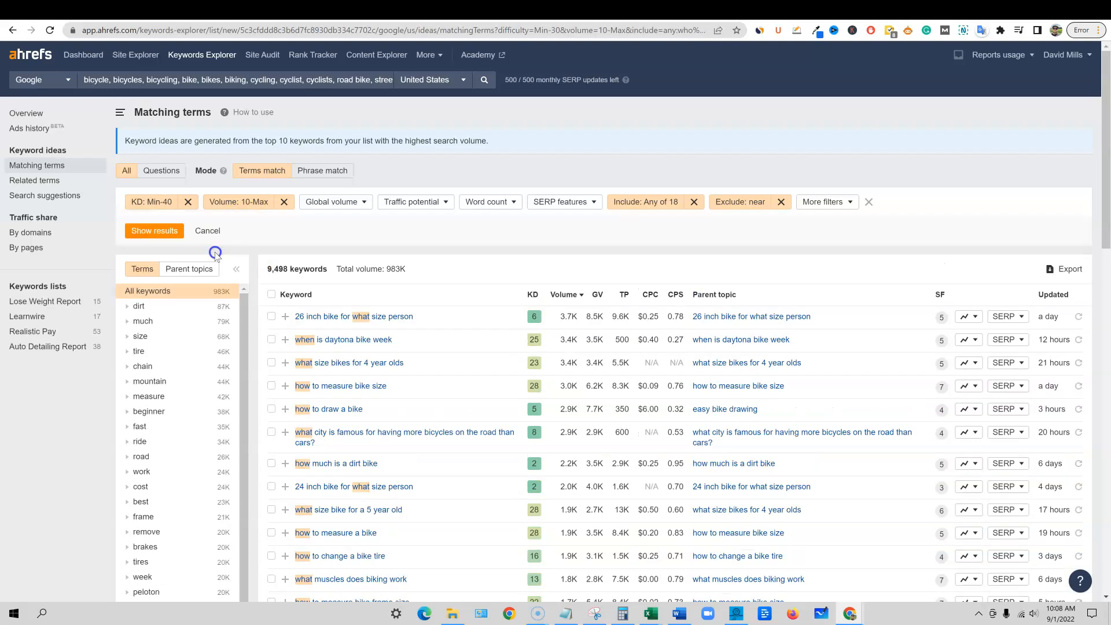
pyautogui.click(162, 230)
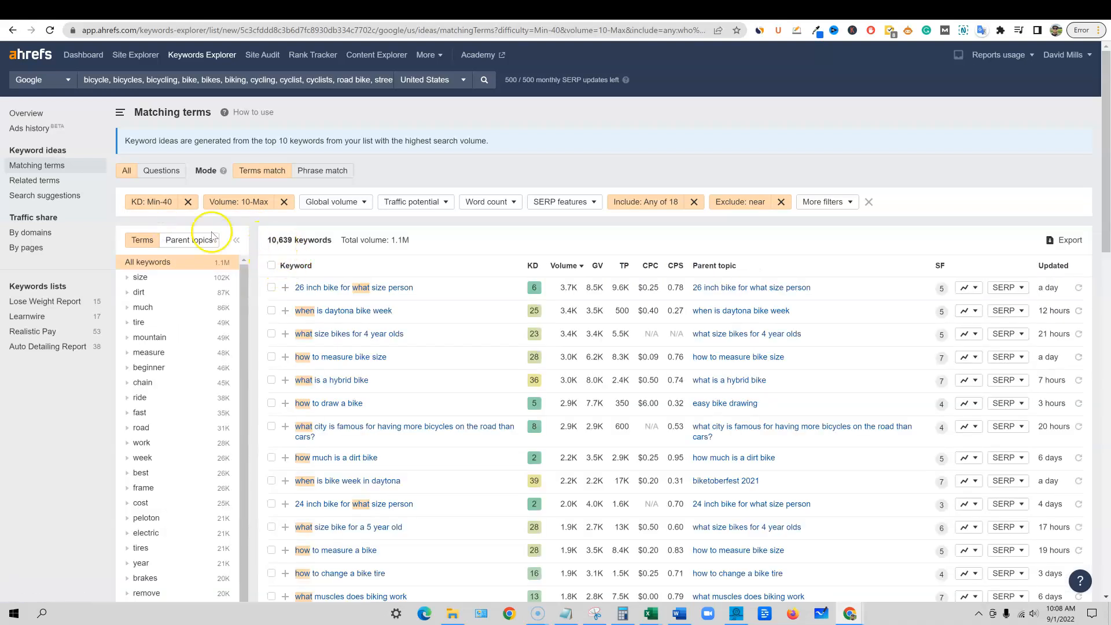
# Raise the maximum keyword difficulty of the matching terms to 50 and update the results.
pyautogui.click(151, 201)
pyautogui.doubleClick(198, 224)
pyautogui.write('50')
pyautogui.click(212, 247)
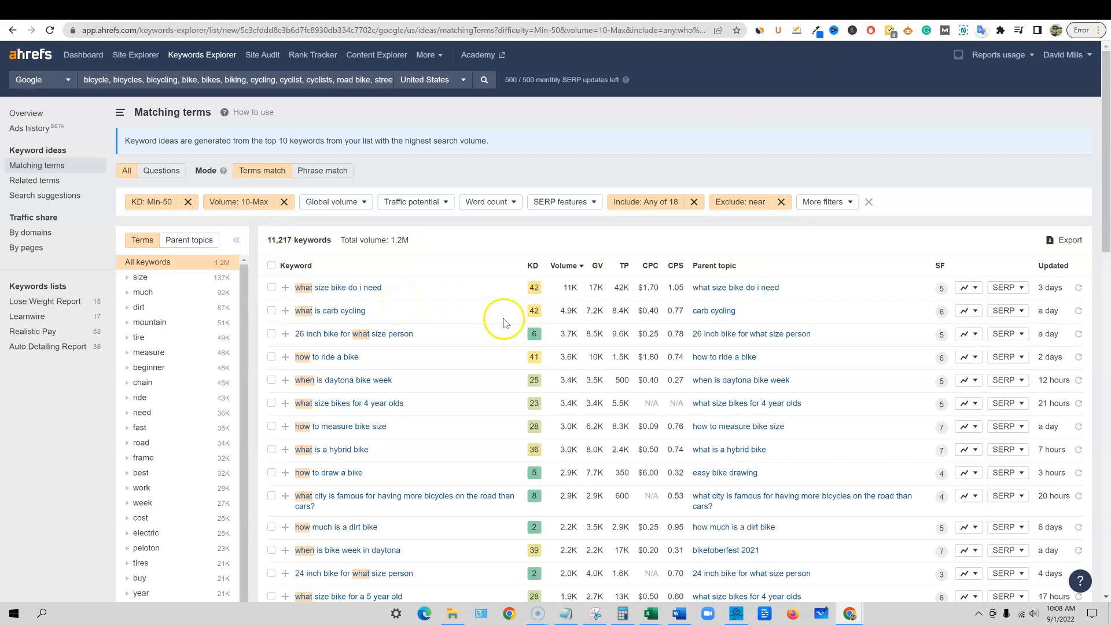
# Export the filtered matching terms to CSV with a custom number of 2000 rows and Microsoft Excel (UTF-16) encoding.
pyautogui.scroll(-15, 504, 323)
pyautogui.scroll(8, 509, 333)
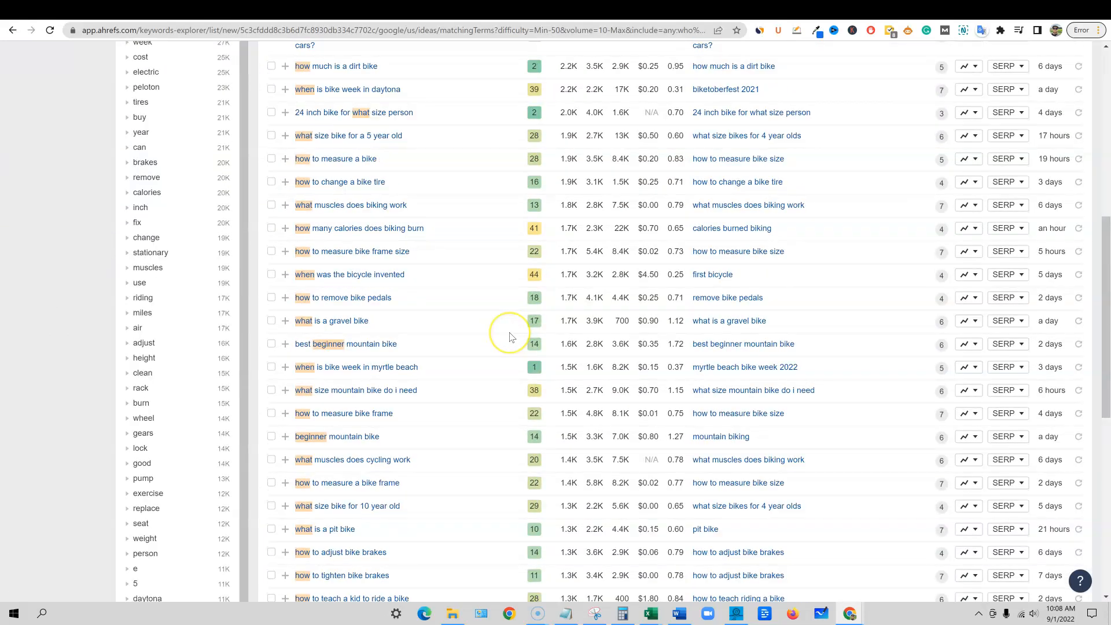
pyautogui.scroll(10, 509, 335)
pyautogui.scroll(-5, 509, 336)
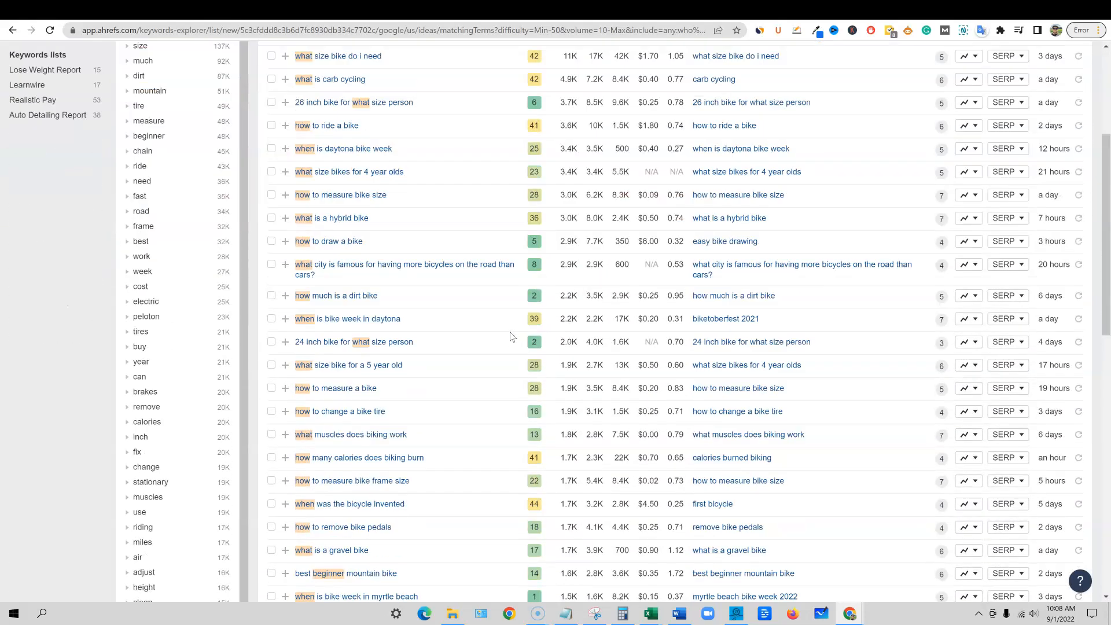
pyautogui.scroll(-5, 567, 324)
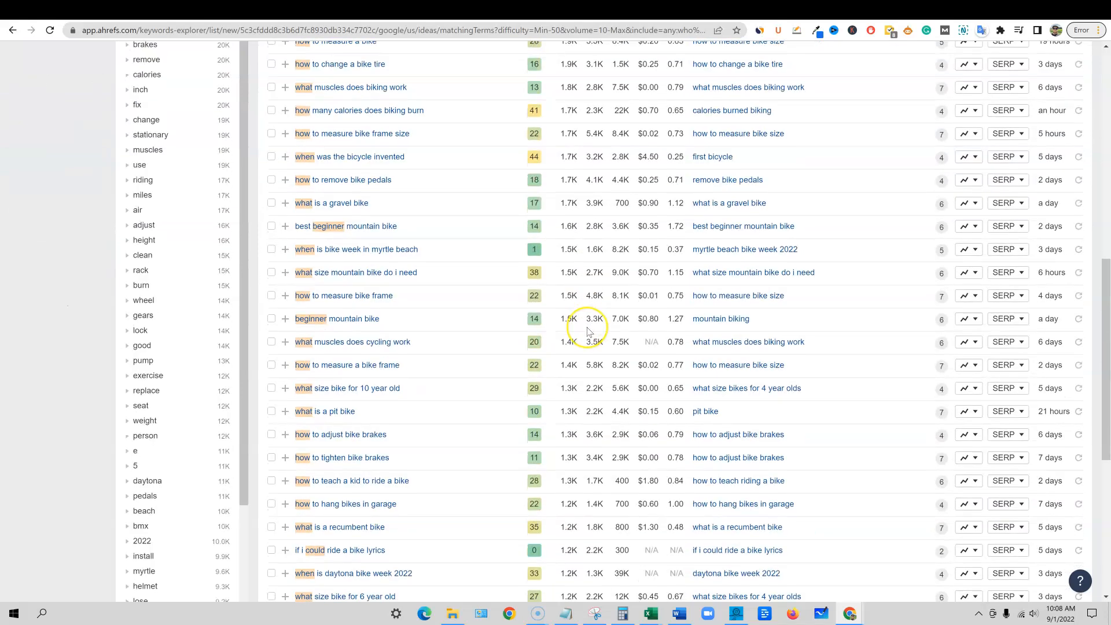
pyautogui.scroll(9, 587, 330)
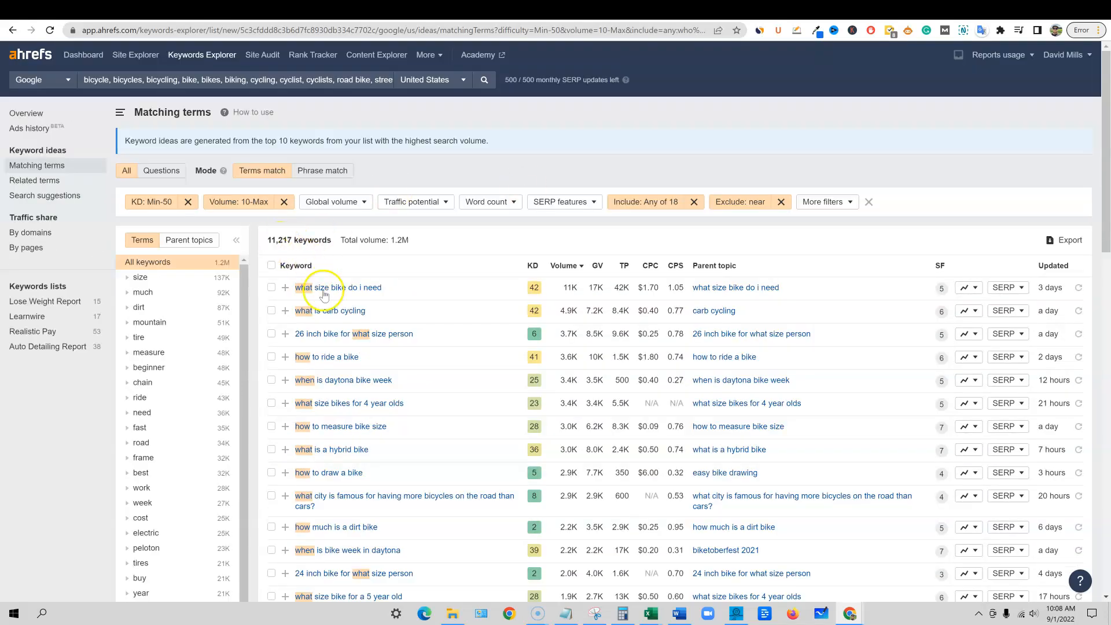
pyautogui.click(1067, 241)
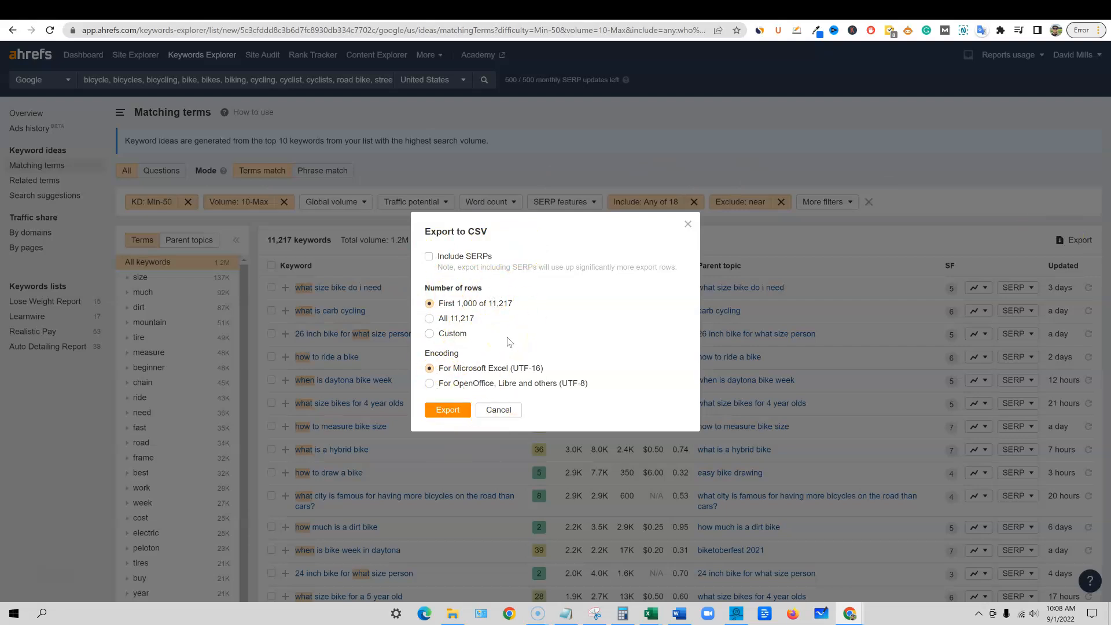
pyautogui.click(429, 334)
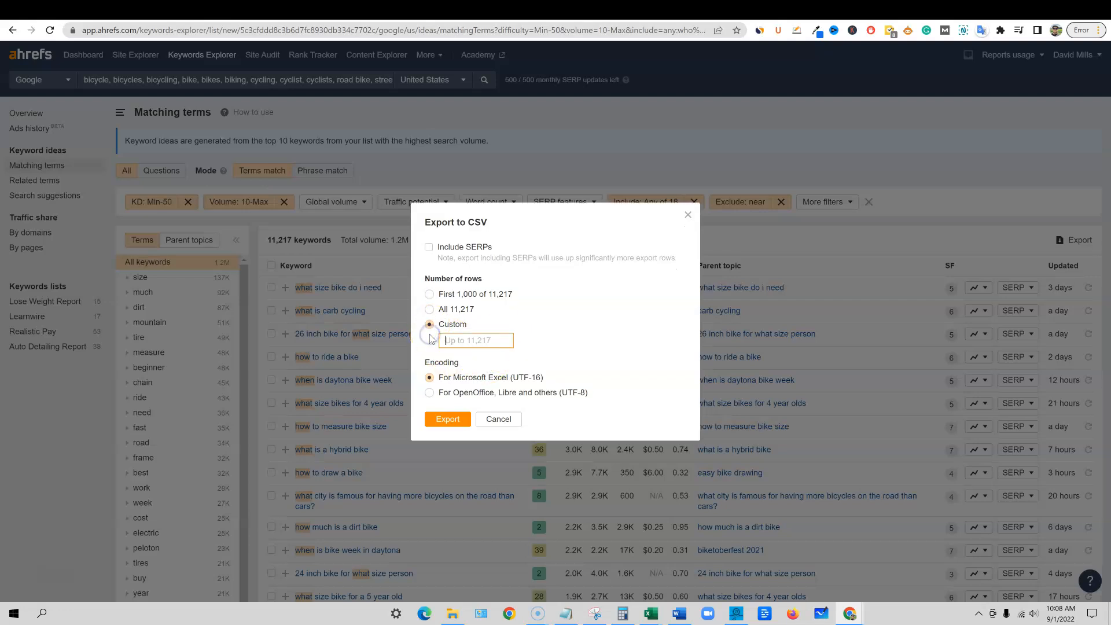
pyautogui.click(461, 340)
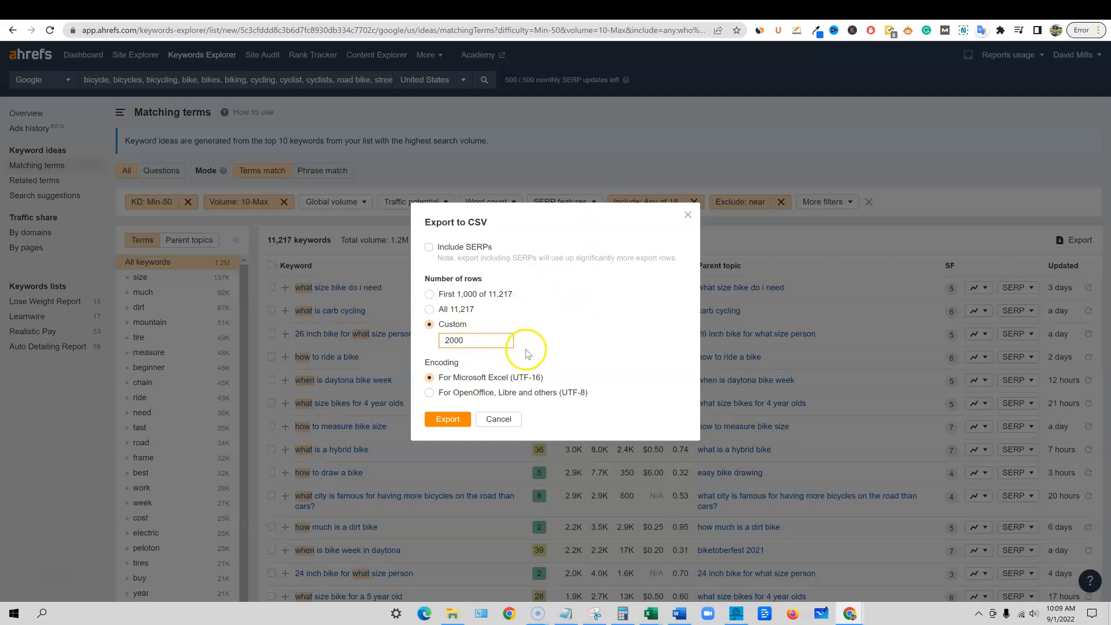
pyautogui.click(454, 421)
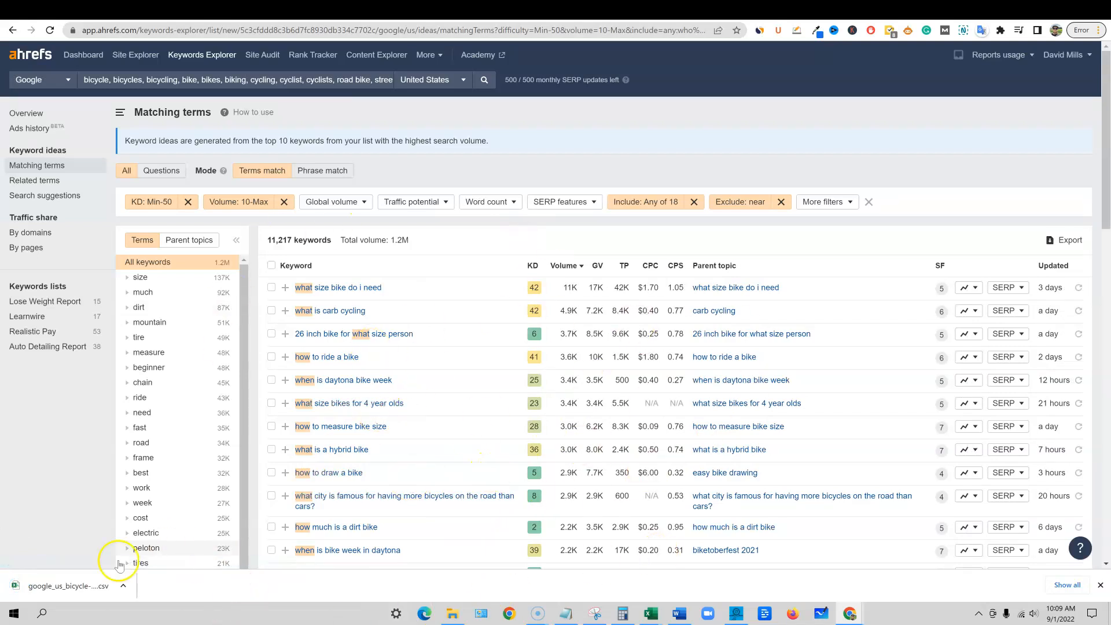
# Review the exported CSV in Excel with the Keyword column widened to fit, and close the workbook.
pyautogui.click(87, 587)
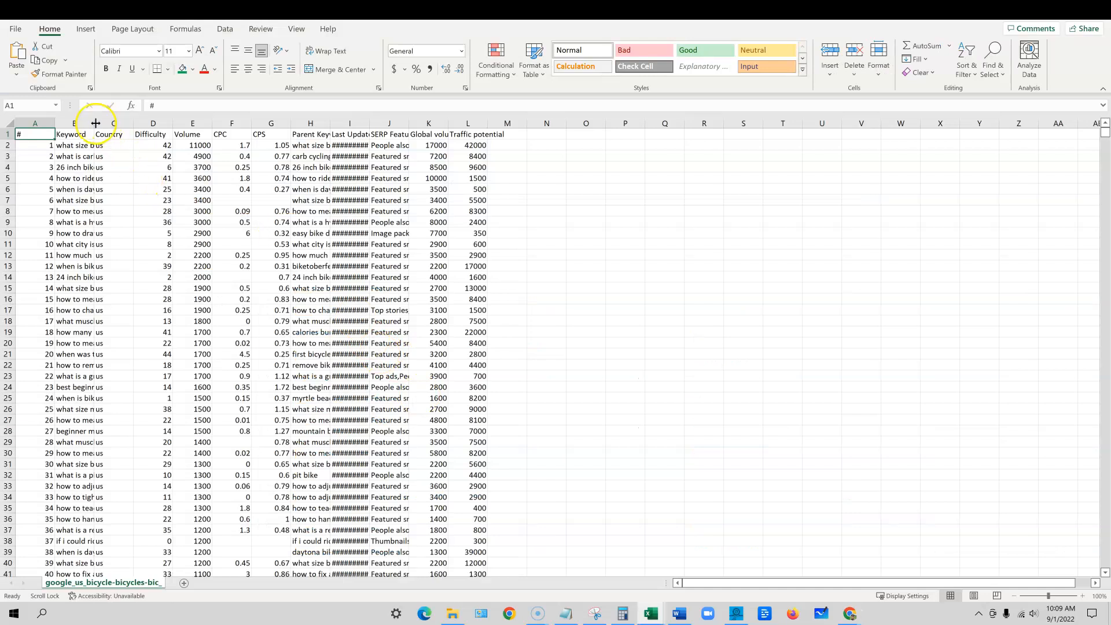
pyautogui.doubleClick(94, 124)
pyautogui.click(347, 233)
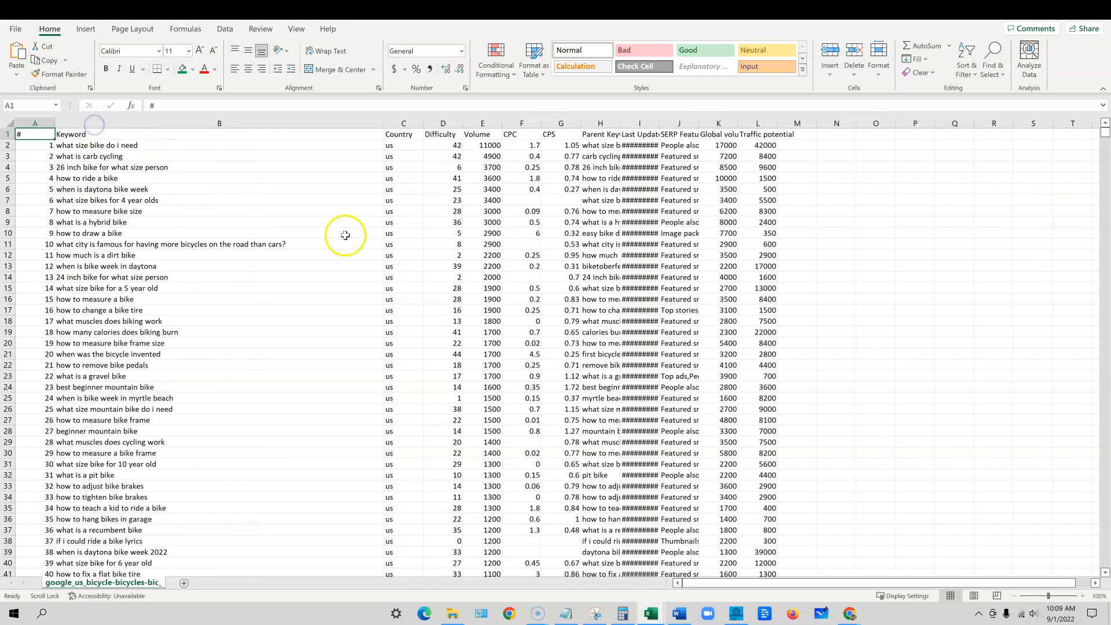
pyautogui.scroll(-2, 220, 312)
pyautogui.scroll(2, 219, 297)
pyautogui.click(260, 124)
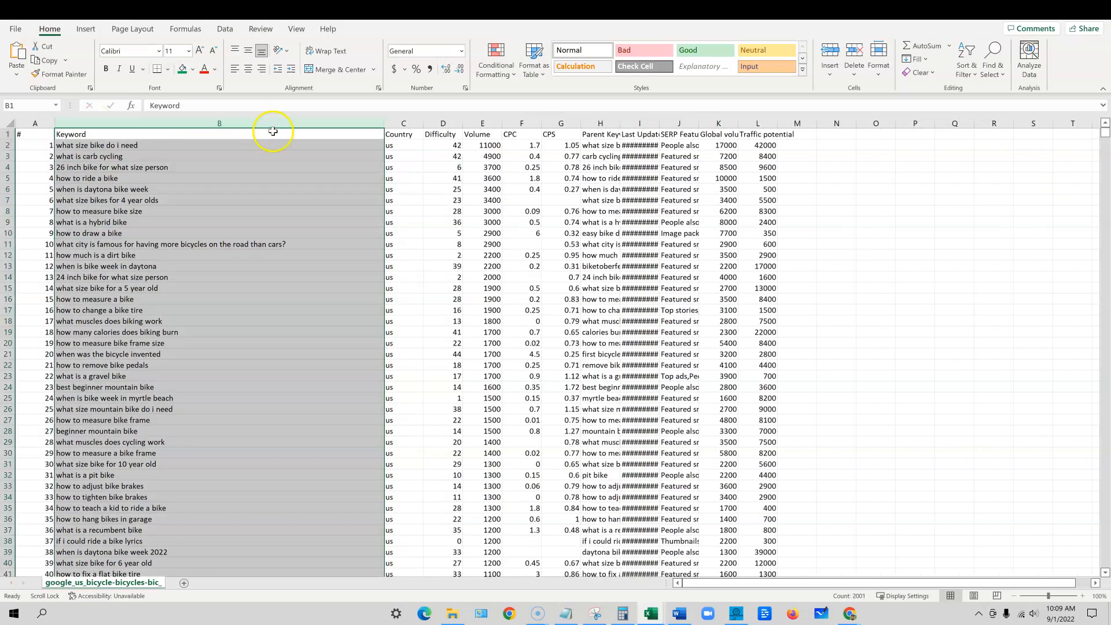
pyautogui.moveTo(375, 377); pyautogui.dragTo(421, 373)
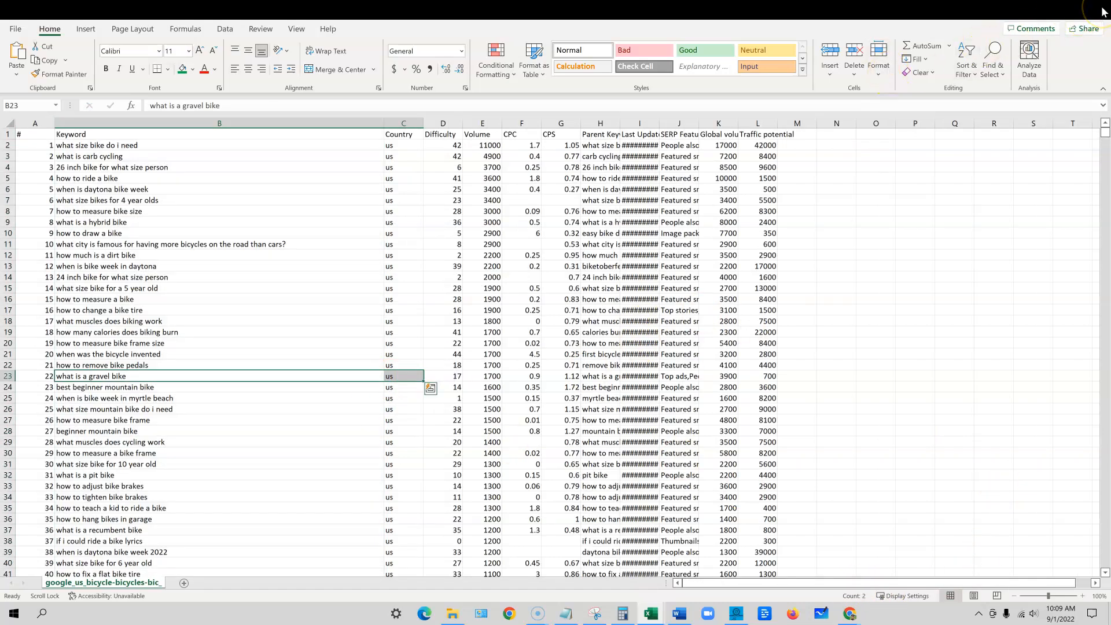
pyautogui.click(1102, 10)
pyautogui.click(553, 327)
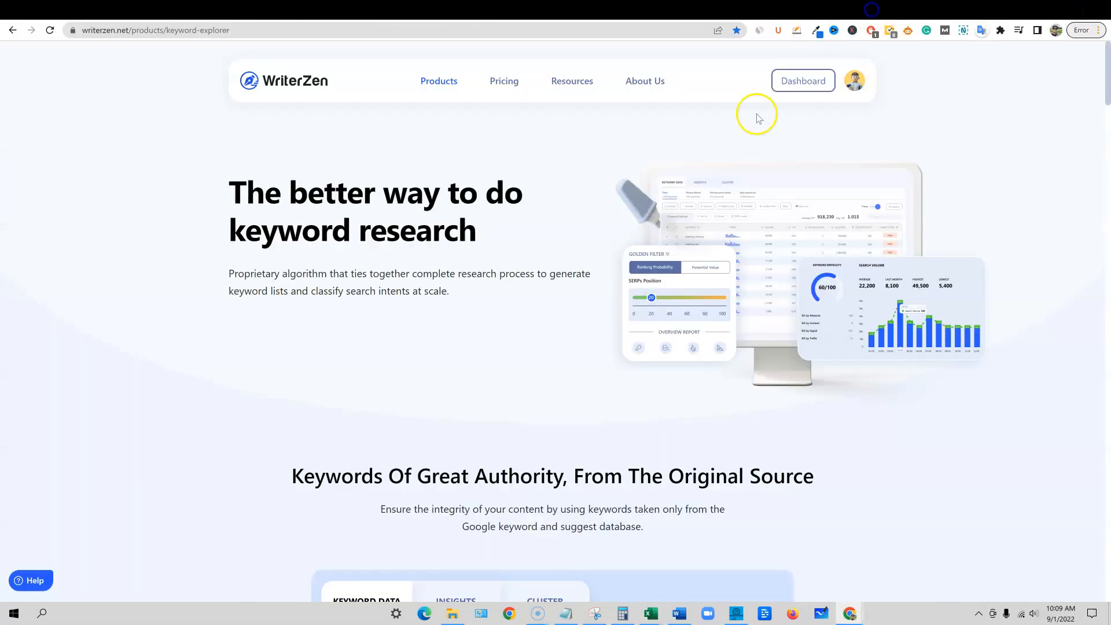
# Go to the WriterZen dashboard and open the Keyword Importer.
pyautogui.click(819, 81)
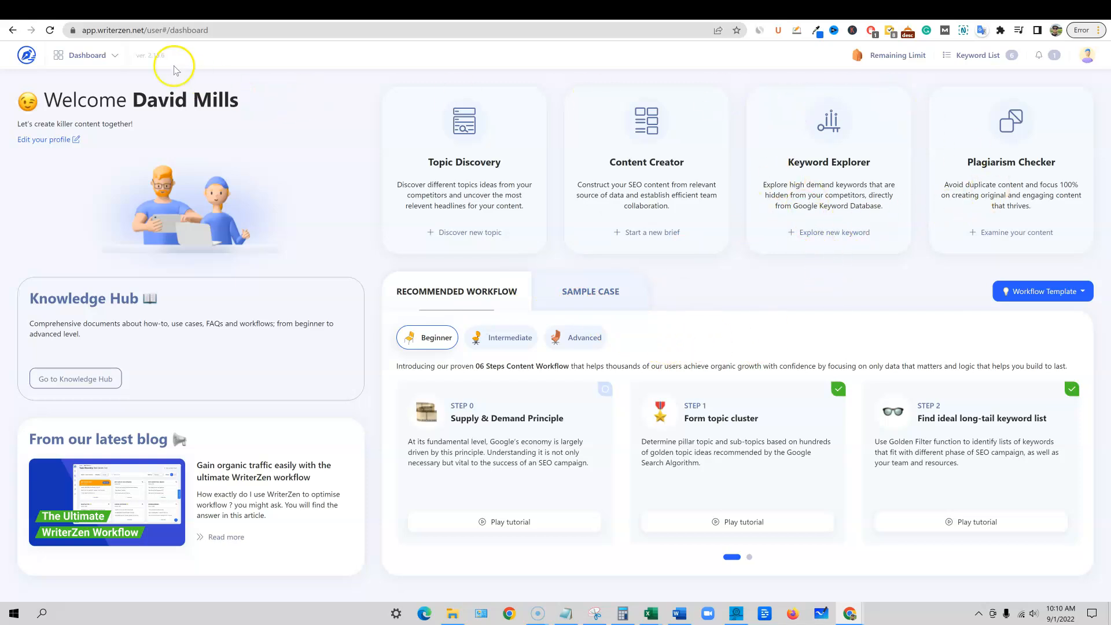
pyautogui.click(116, 55)
pyautogui.click(558, 93)
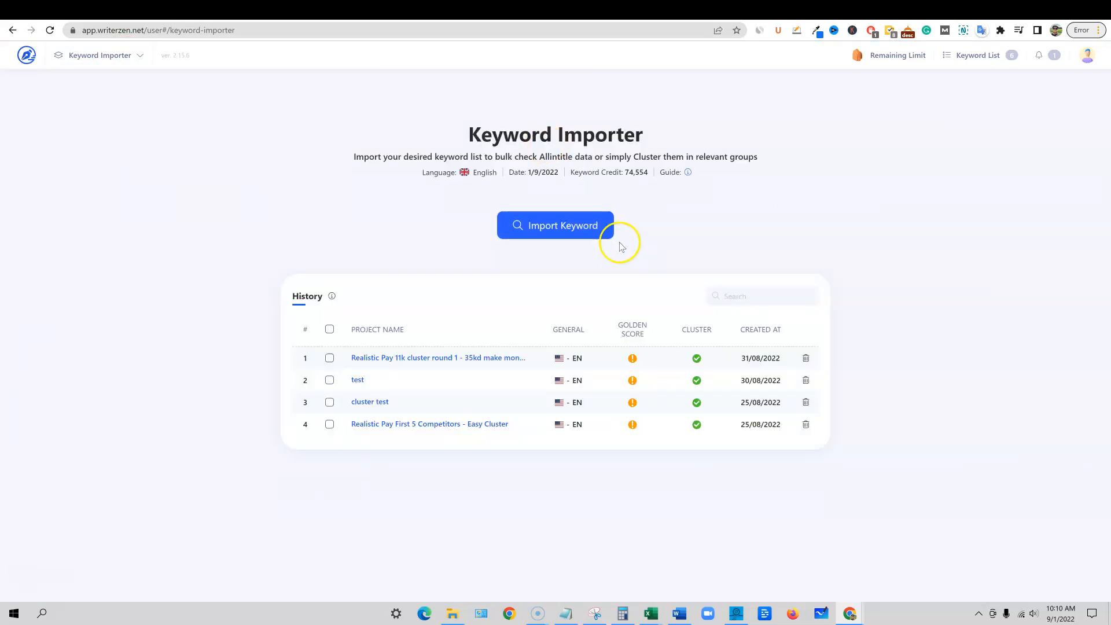
# Start a new keyword import project named "test 2" for the United States in English.
pyautogui.click(582, 235)
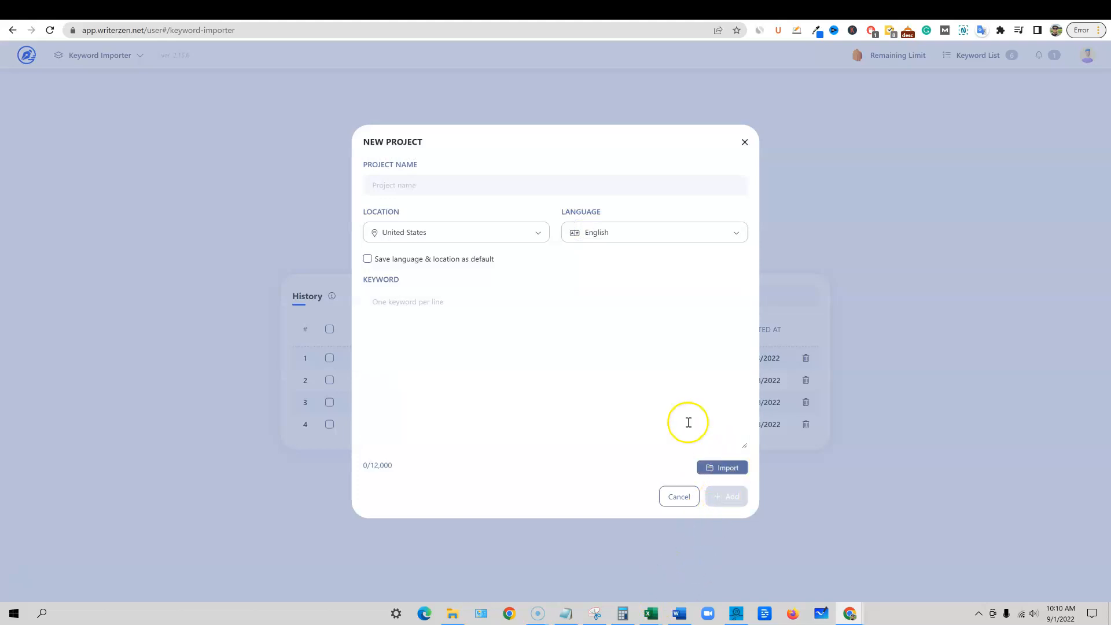
pyautogui.click(466, 192)
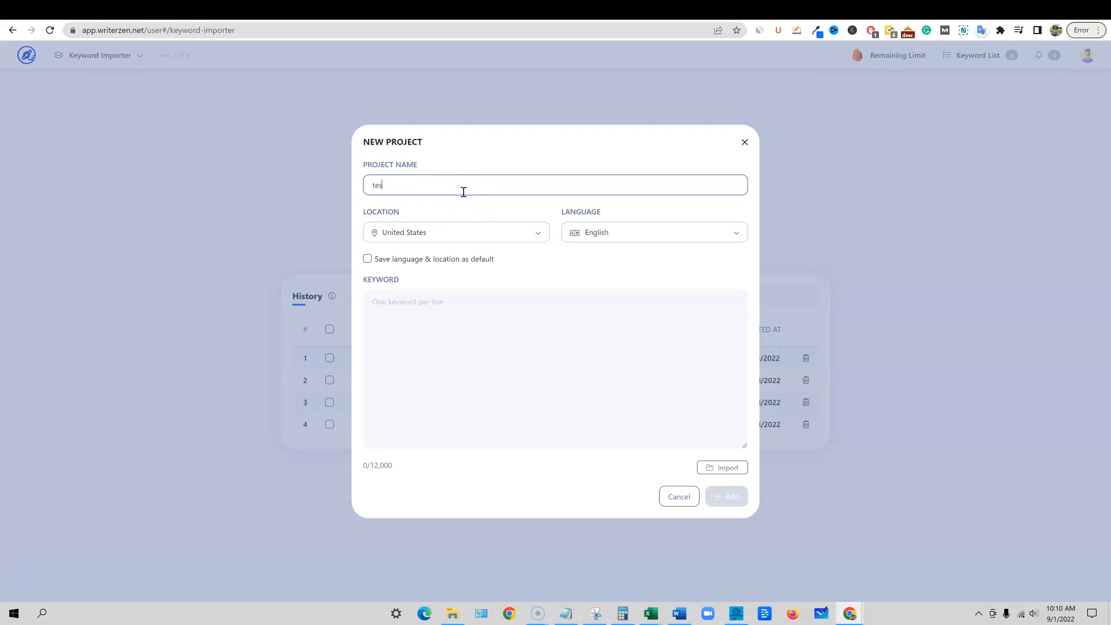
pyautogui.write('test 2')
pyautogui.click(498, 392)
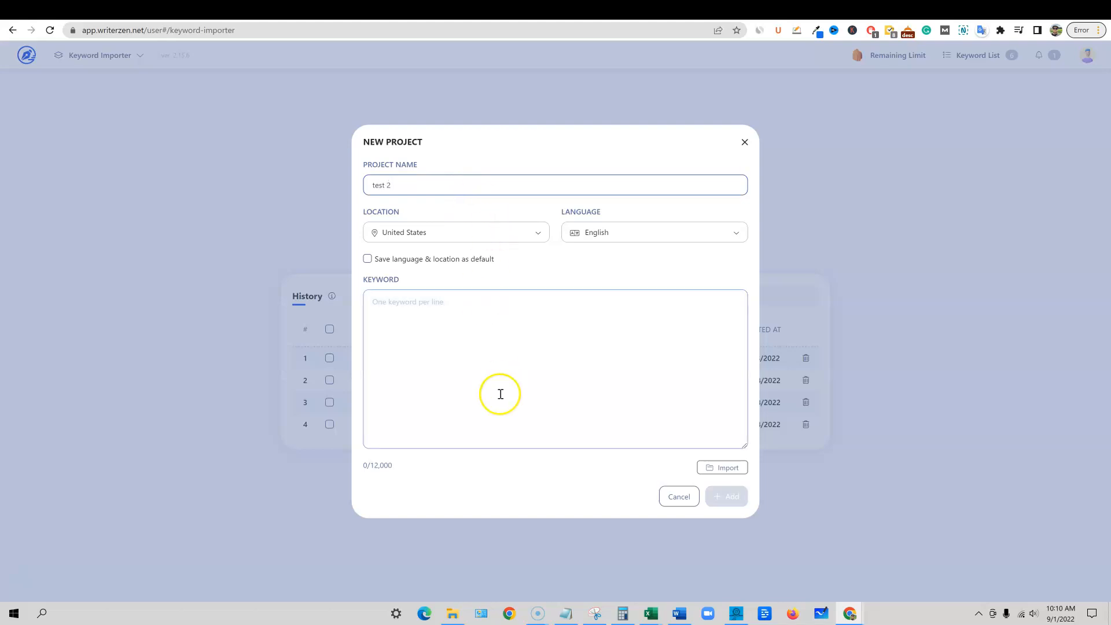
pyautogui.click(734, 464)
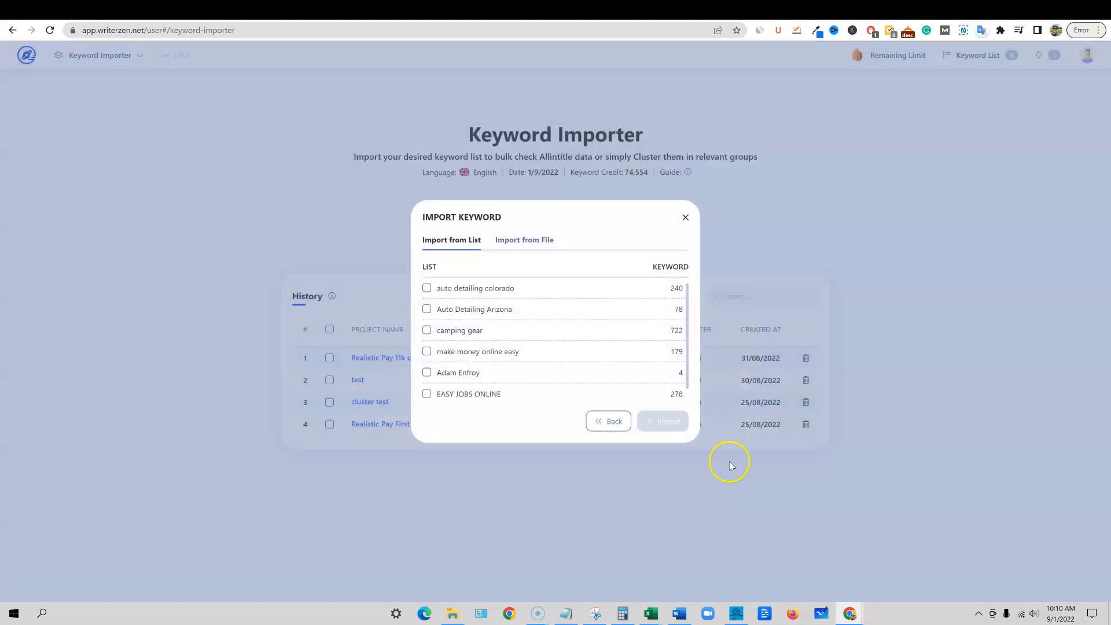
pyautogui.click(604, 421)
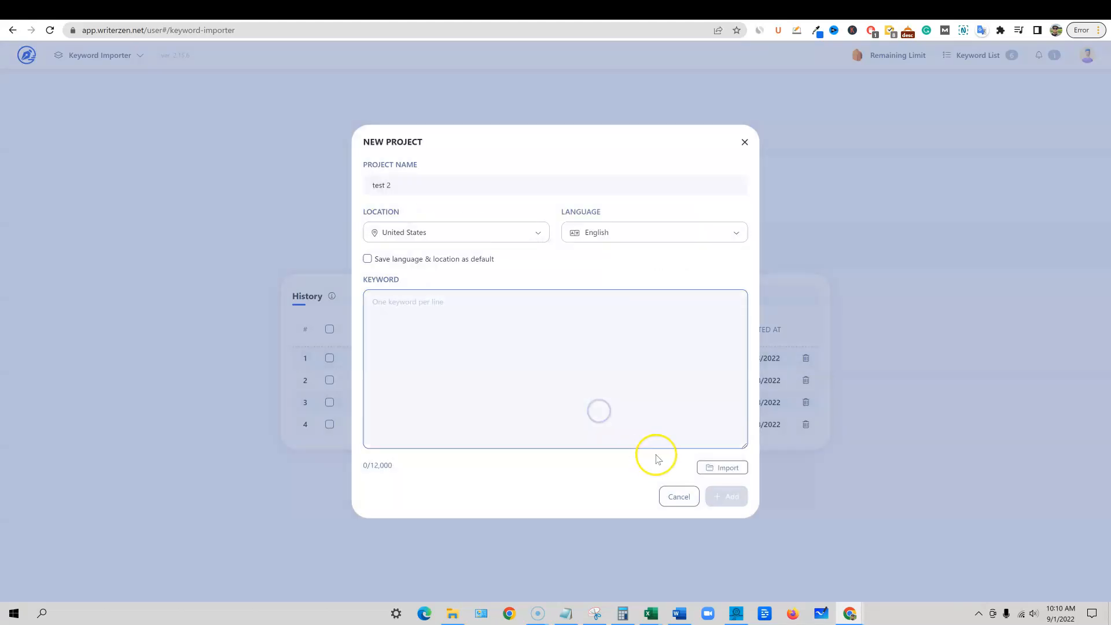
# Reopen the exported bicycle keyword CSV in Excel and copy all keywords below the Keyword header.
pyautogui.rightClick(643, 614)
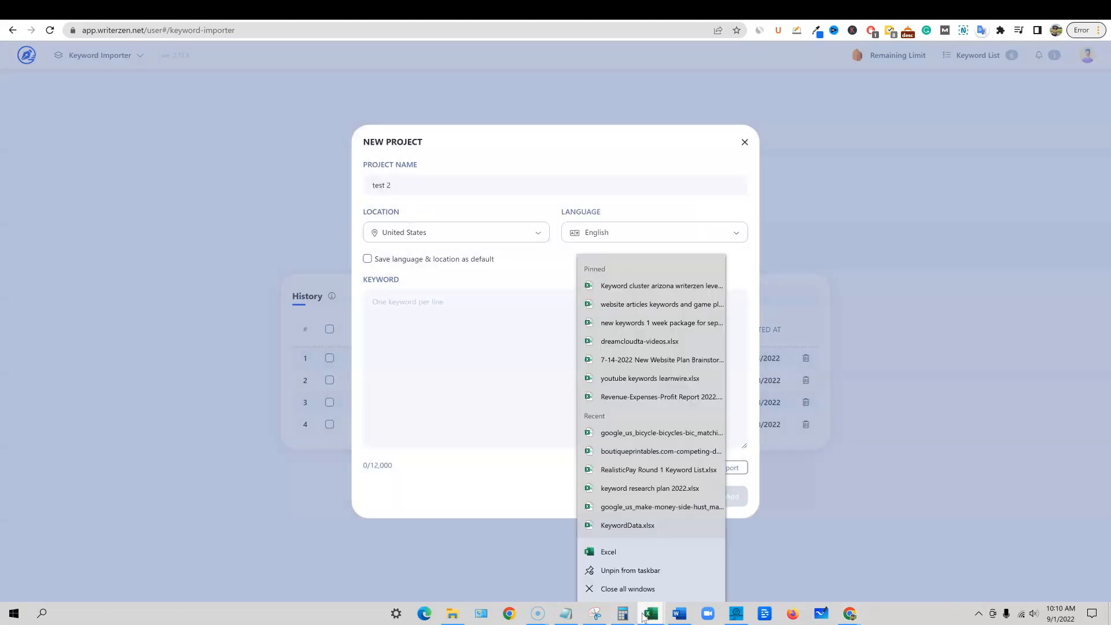
pyautogui.click(657, 347)
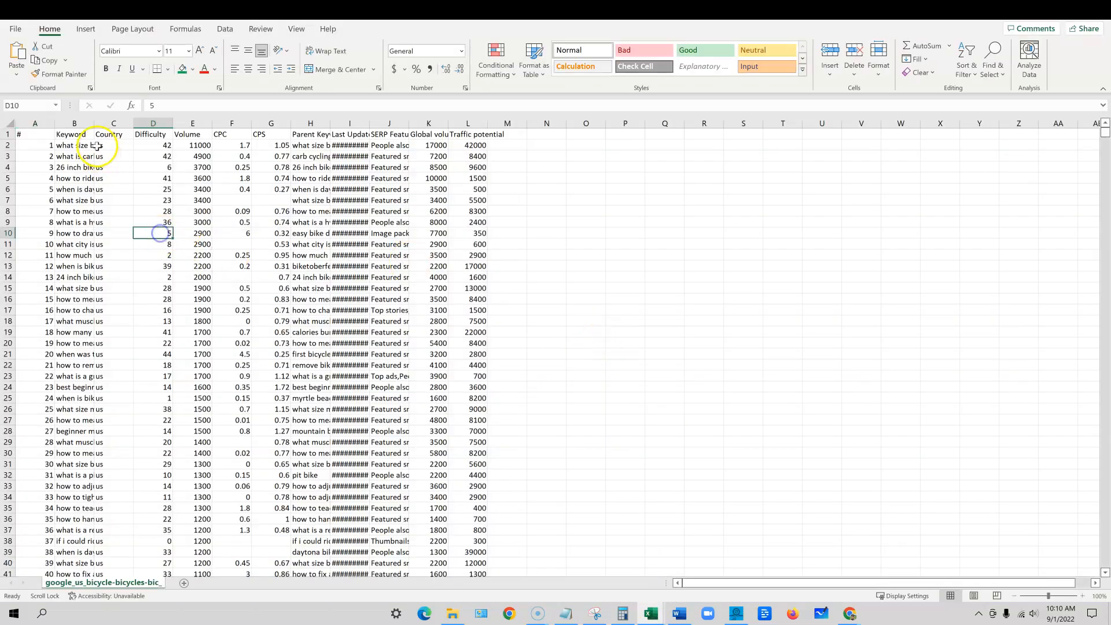
pyautogui.click(77, 145)
pyautogui.moveTo(77, 146); pyautogui.dragTo(507, 343)
pyautogui.click(110, 165)
pyautogui.moveTo(115, 222); pyautogui.dragTo(111, 212)
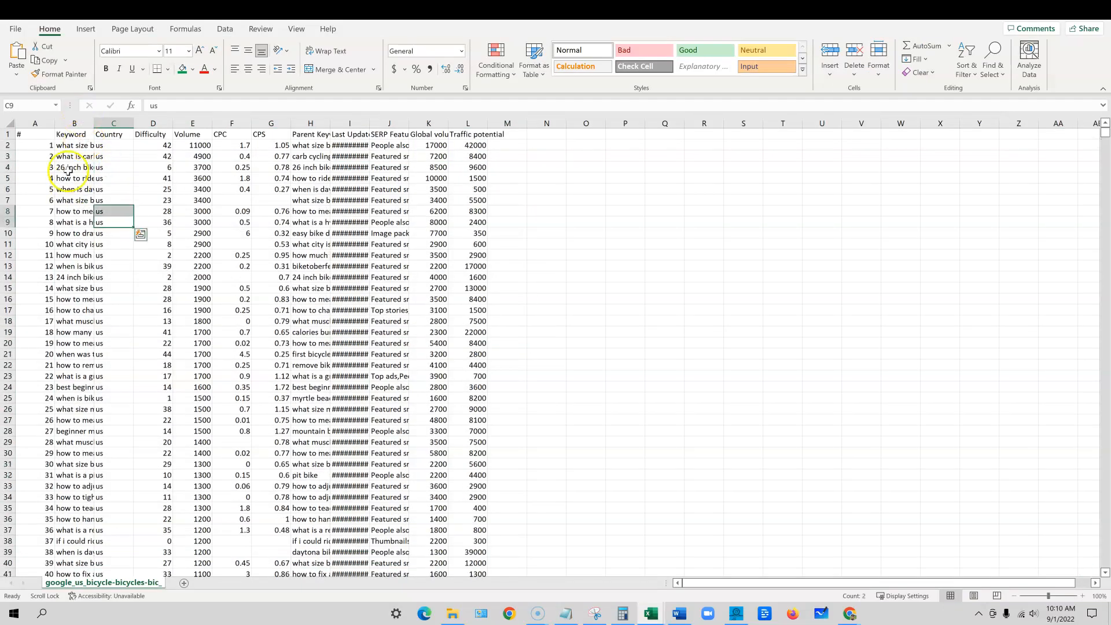
pyautogui.moveTo(74, 145); pyautogui.dragTo(84, 264)
pyautogui.hotkey('ctrl', 'c')
pyautogui.scroll(-9, 96, 512)
pyautogui.scroll(-20, 96, 512)
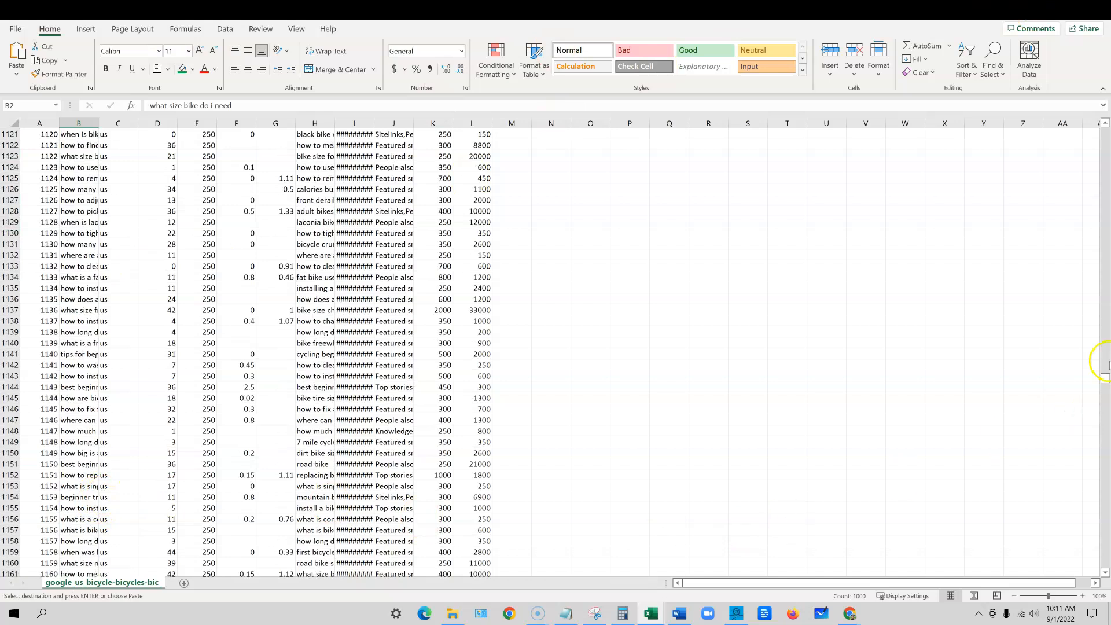
pyautogui.moveTo(1105, 377); pyautogui.dragTo(1105, 561)
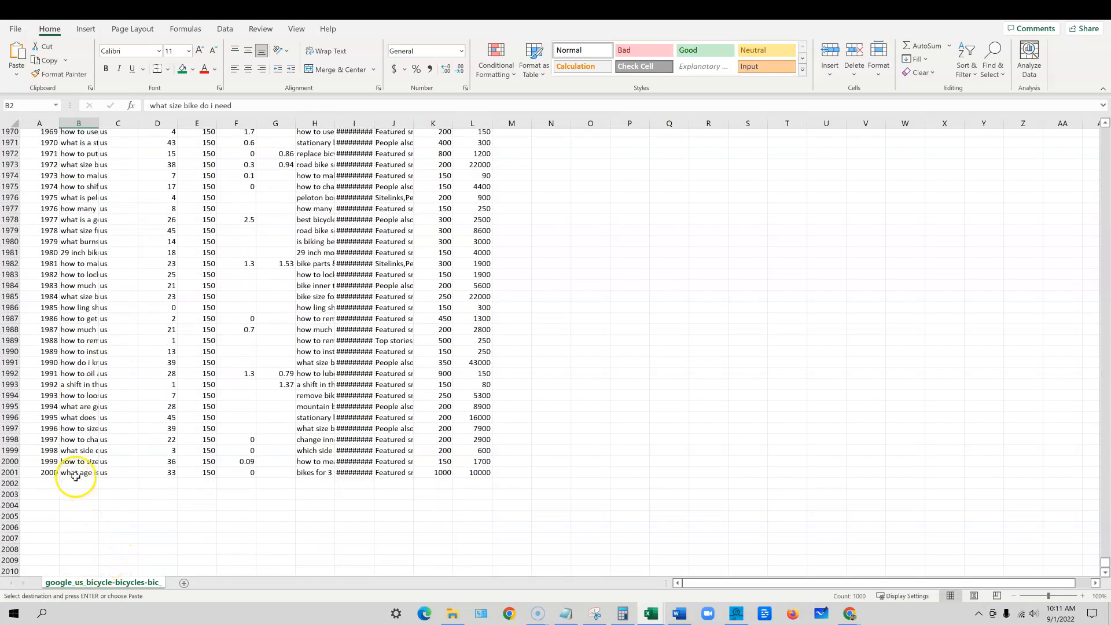
# Switch back to WriterZen, paste the copied keywords into the new project's keyword field, and add the project.
pyautogui.hotkey('alt', 'Tab')
pyautogui.click(403, 307)
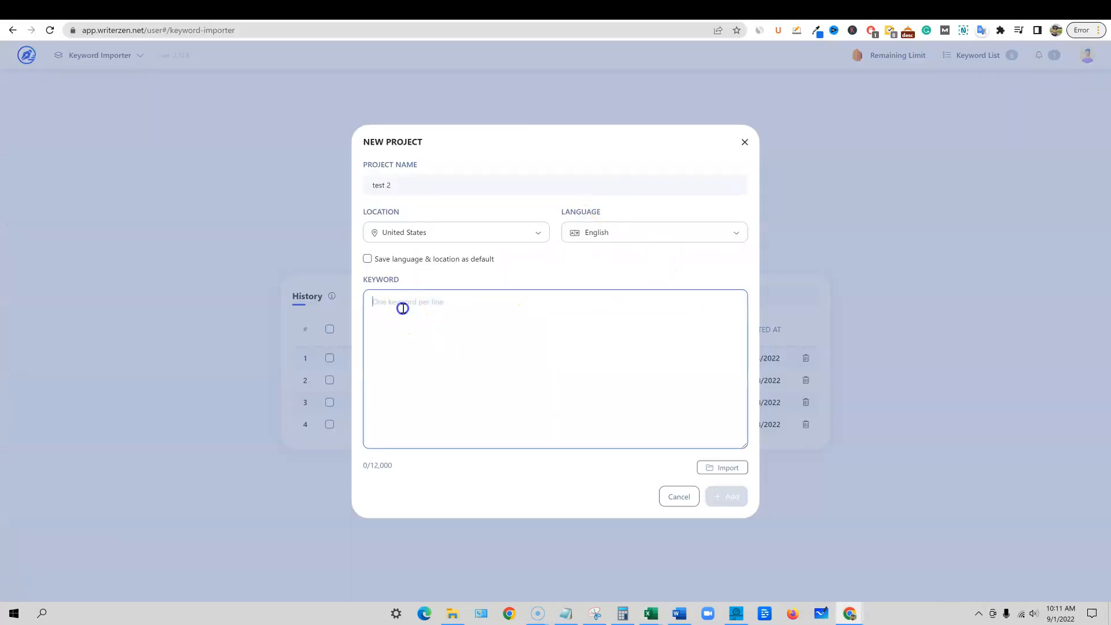
pyautogui.hotkey('ctrl', 'v')
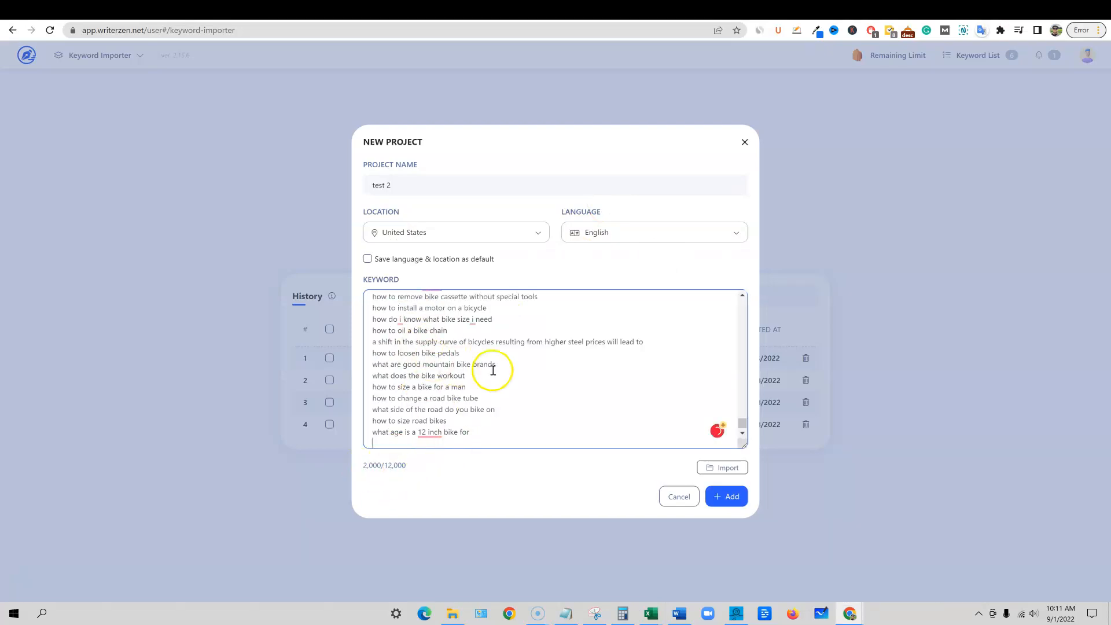
pyautogui.click(453, 398)
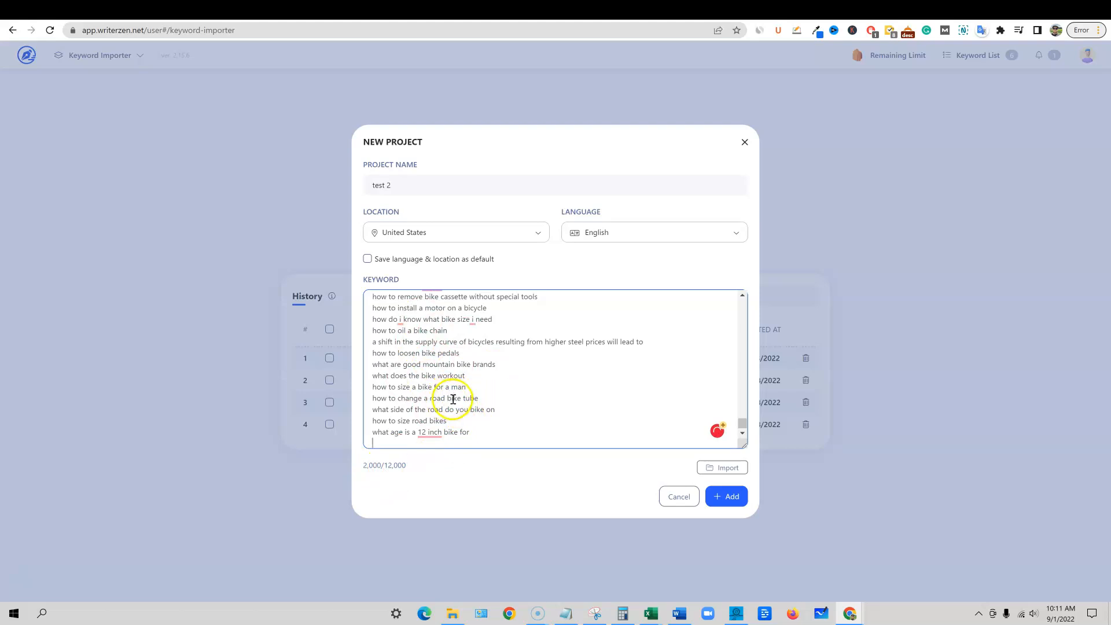
pyautogui.click(725, 496)
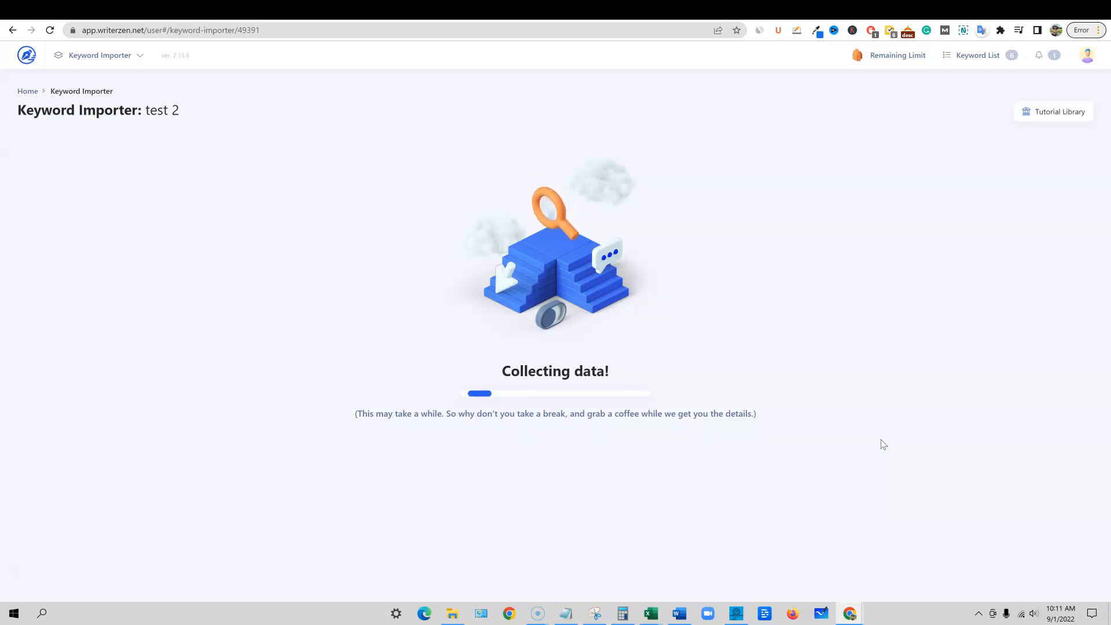
# Switch to Ahrefs and remove the Include and keyword difficulty filters from the matching terms, refreshing the results after each.
pyautogui.click(809, 15)
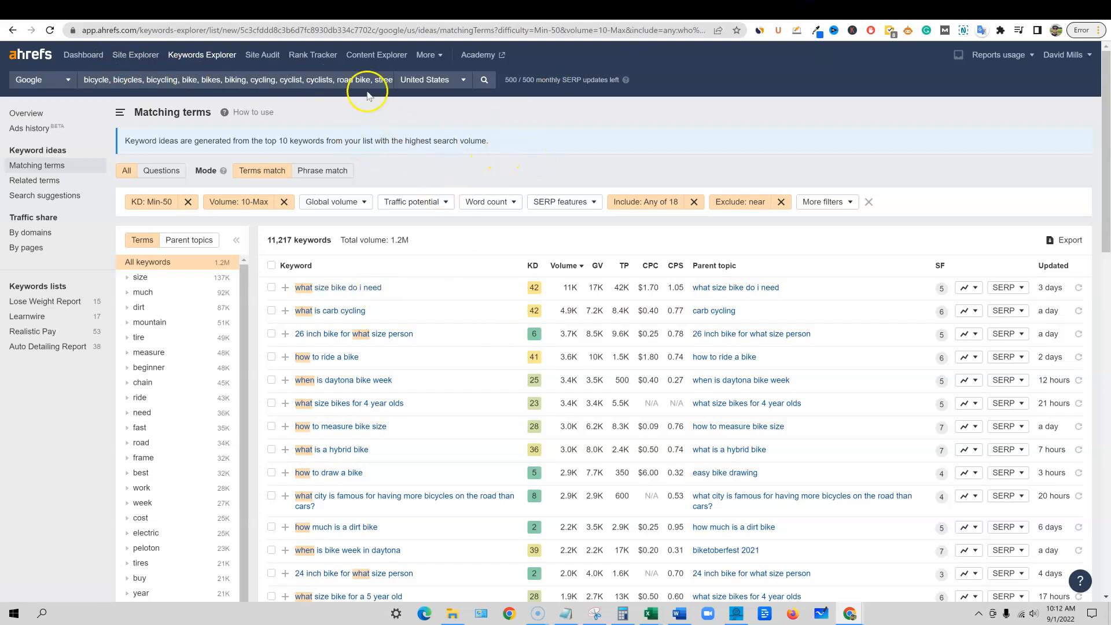
pyautogui.click(692, 201)
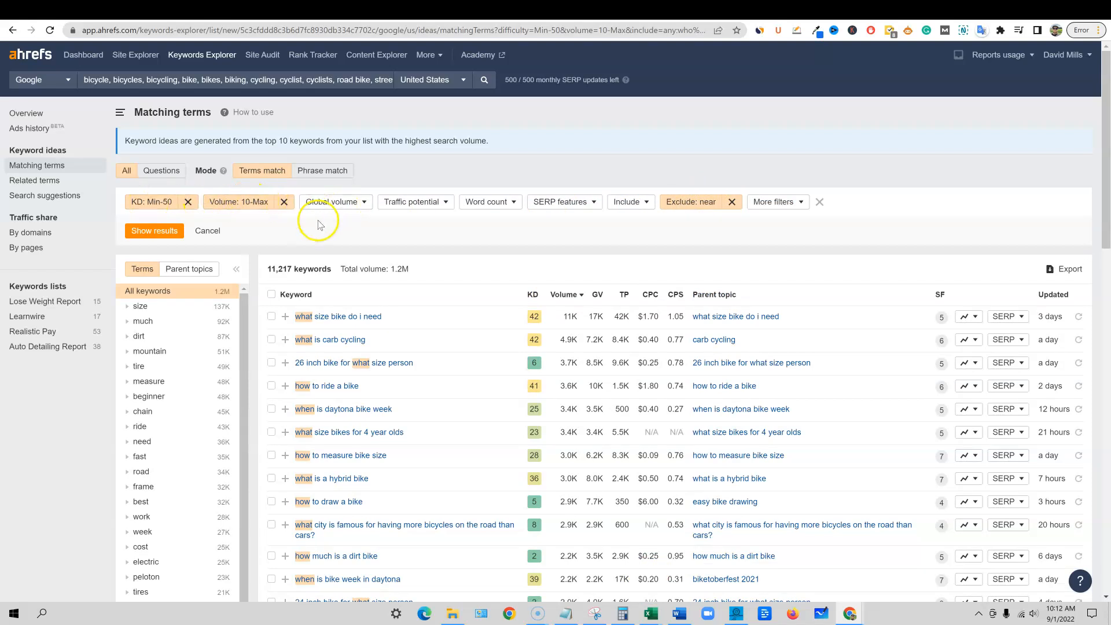
pyautogui.click(167, 230)
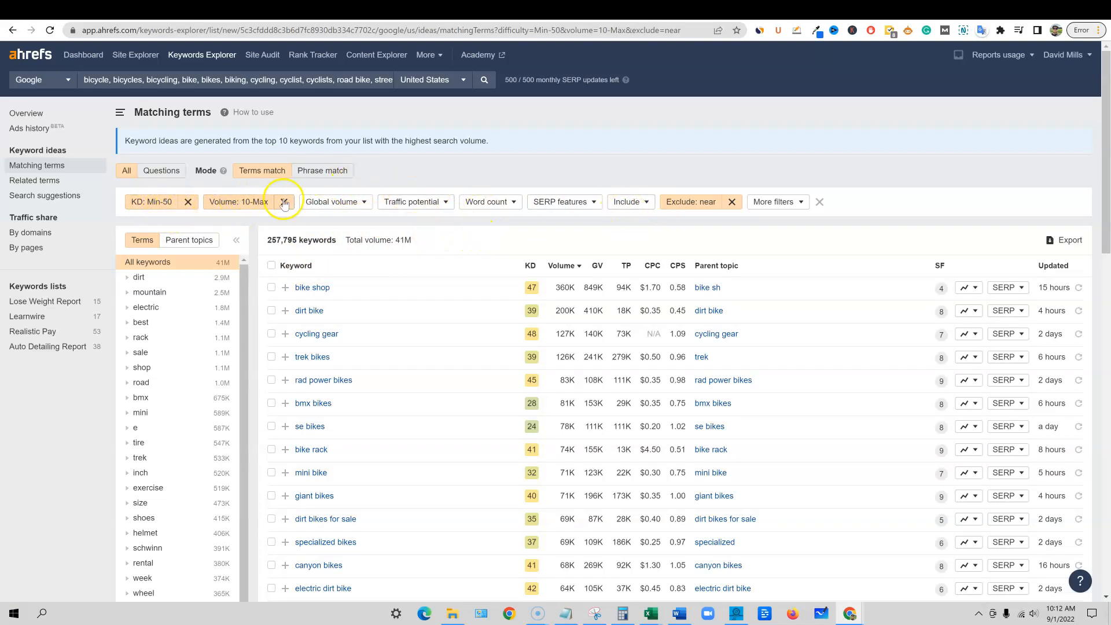
pyautogui.click(190, 202)
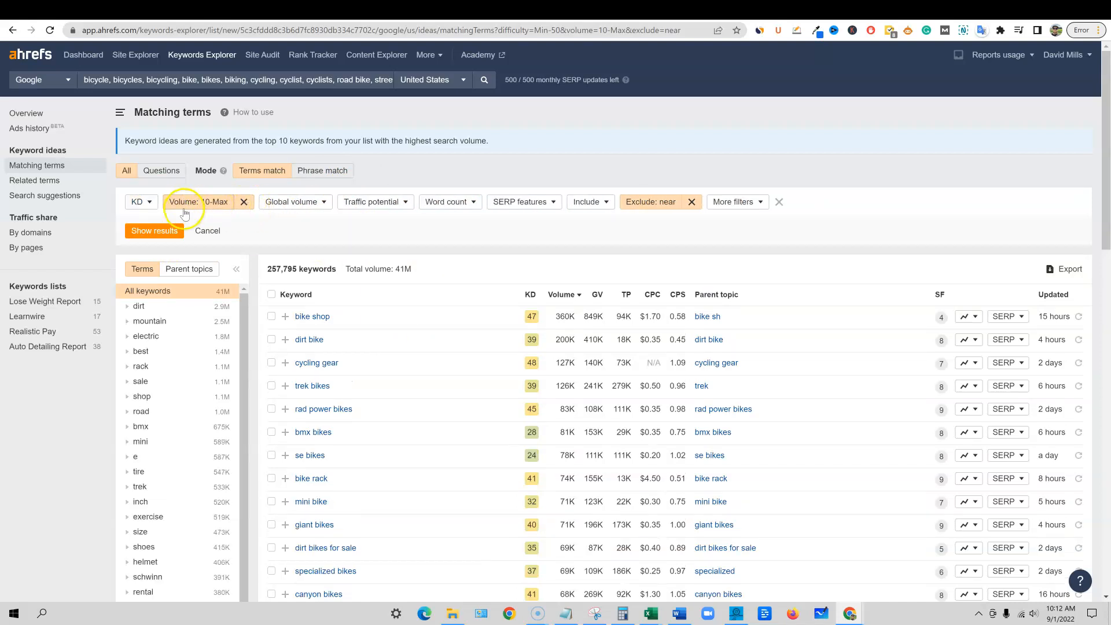
pyautogui.click(163, 231)
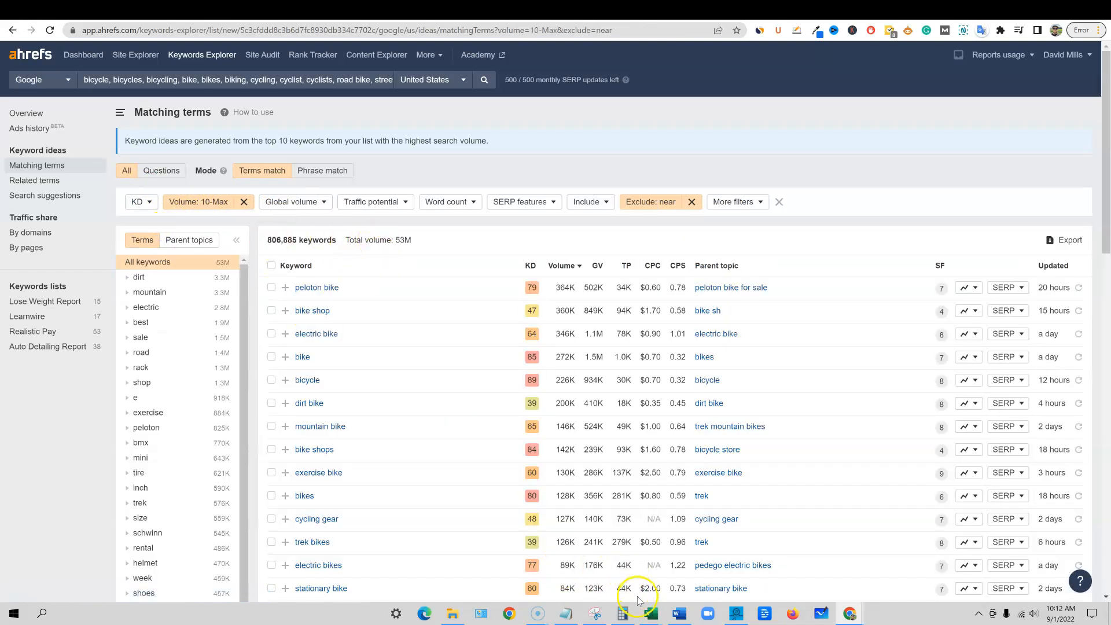
# Switch to the Word keyword document and delete the trailing commas from the list under Informational Keywords - Repair.
pyautogui.click(678, 613)
pyautogui.scroll(-4, 538, 443)
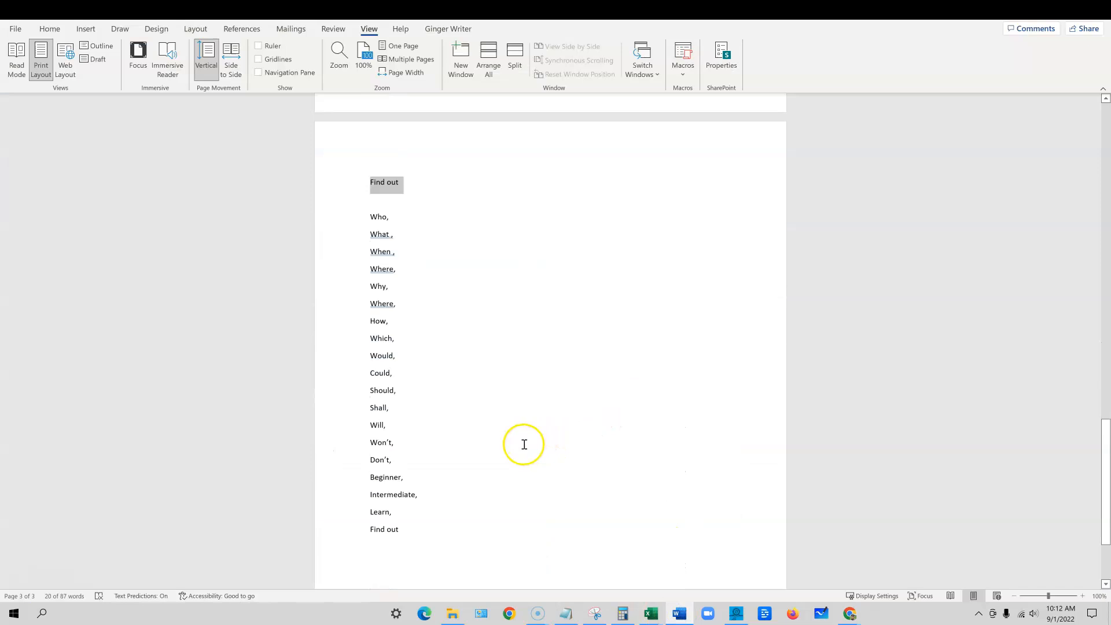
pyautogui.scroll(9, 523, 444)
pyautogui.scroll(12, 522, 444)
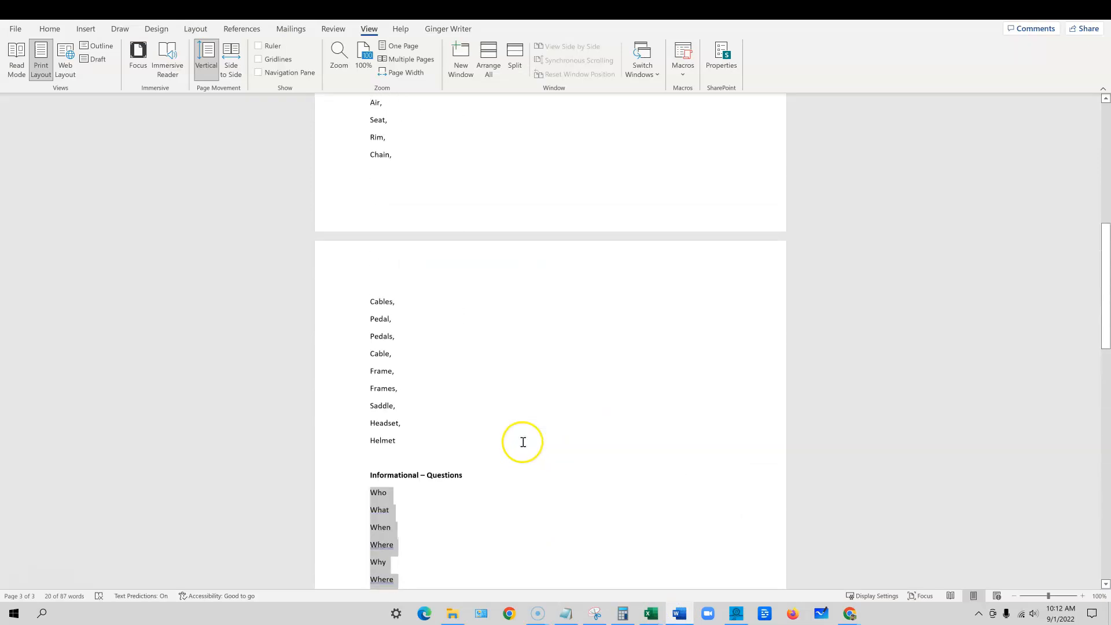
pyautogui.scroll(-4, 523, 442)
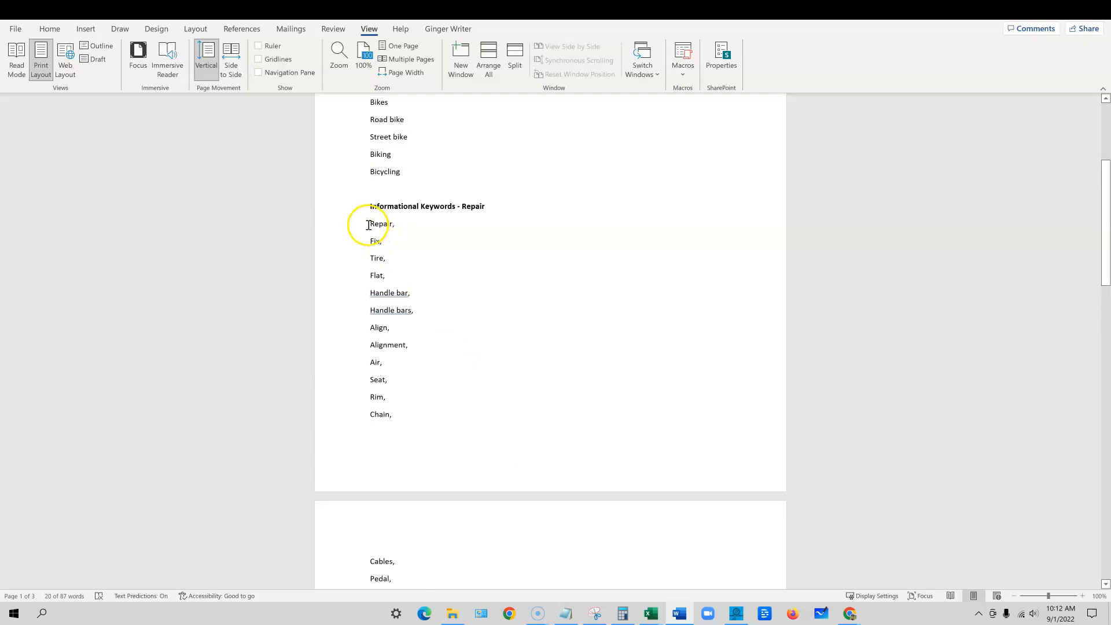
pyautogui.click(401, 227)
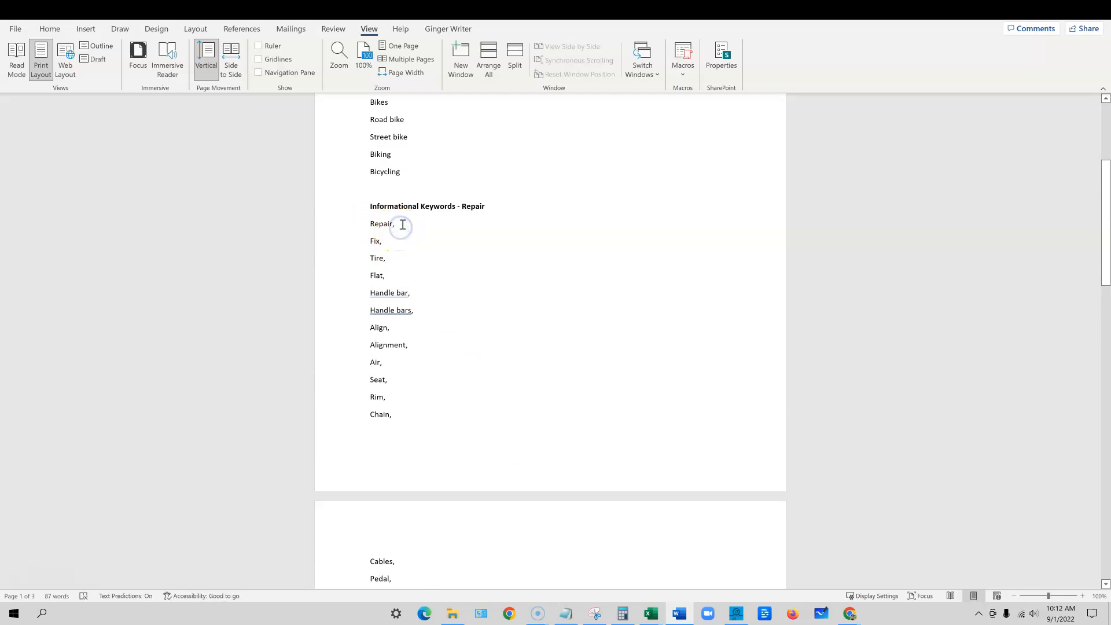
pyautogui.click(385, 243)
pyautogui.click(387, 262)
pyautogui.click(387, 276)
pyautogui.press('BackSpace')
pyautogui.click(414, 294)
pyautogui.click(415, 312)
pyautogui.press('BackSpace')
pyautogui.click(390, 330)
pyautogui.press('BackSpace')
pyautogui.click(386, 366)
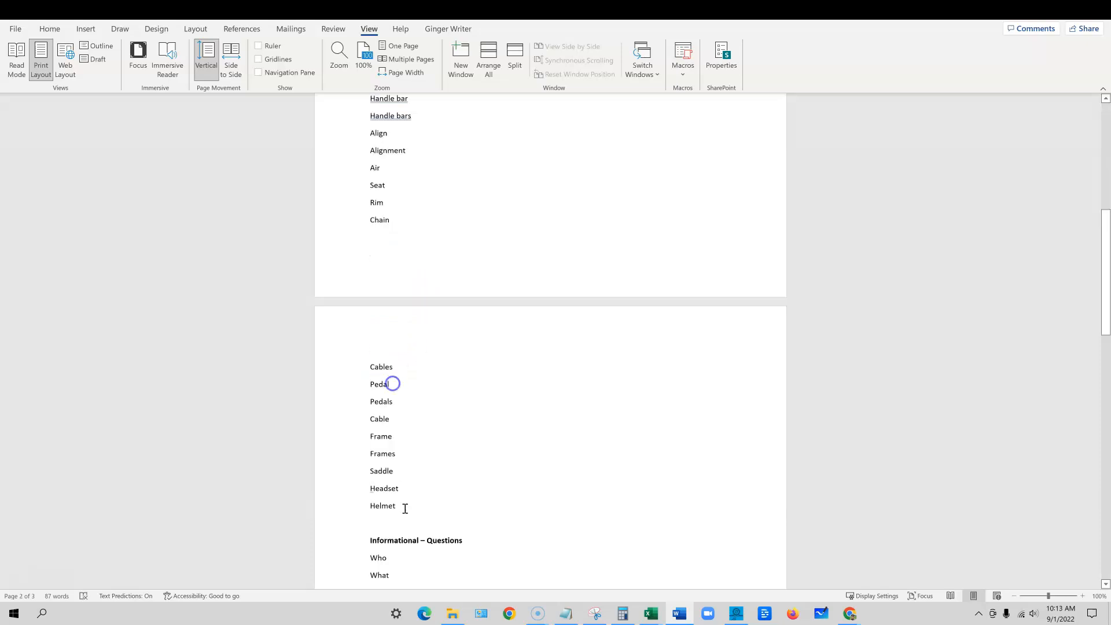
# Copy the repair keywords from Repair through Helmet and apply them in Ahrefs as an Any word include filter, showing the results.
pyautogui.moveTo(404, 506); pyautogui.dragTo(371, 383)
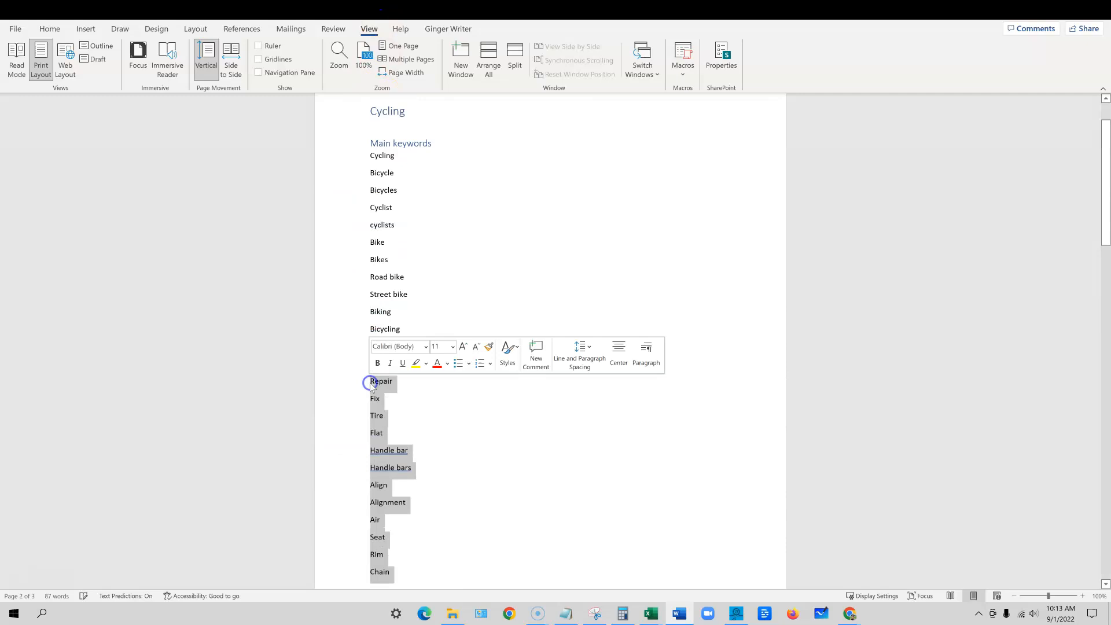
pyautogui.click(1046, 12)
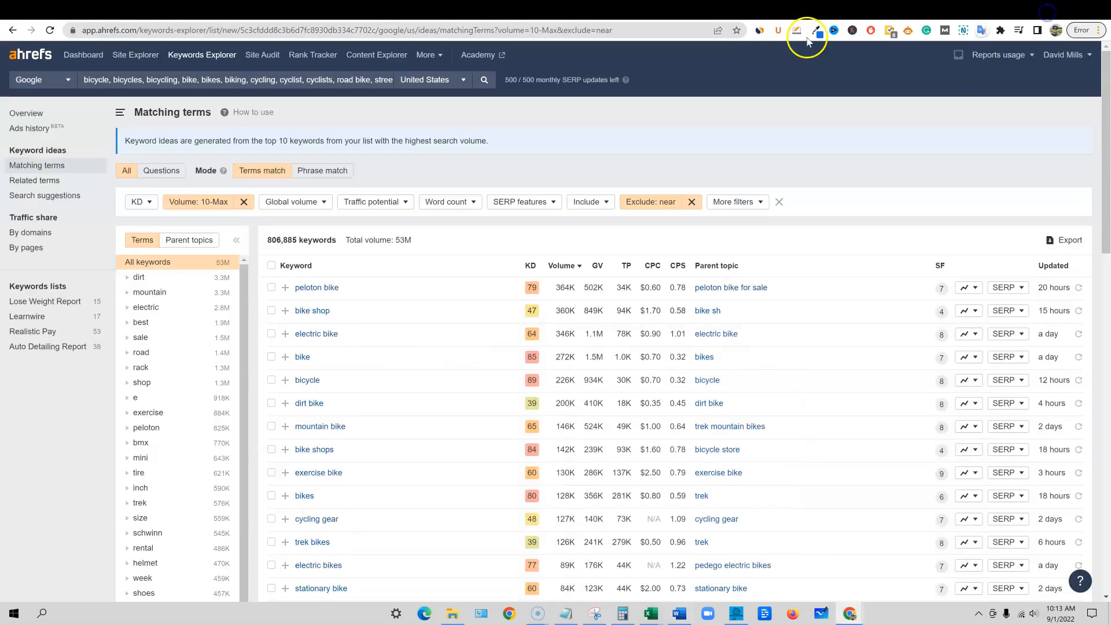
pyautogui.click(608, 201)
pyautogui.click(583, 243)
pyautogui.hotkey('ctrl', 'a')
pyautogui.press('BackSpace')
pyautogui.hotkey('ctrl', 'v')
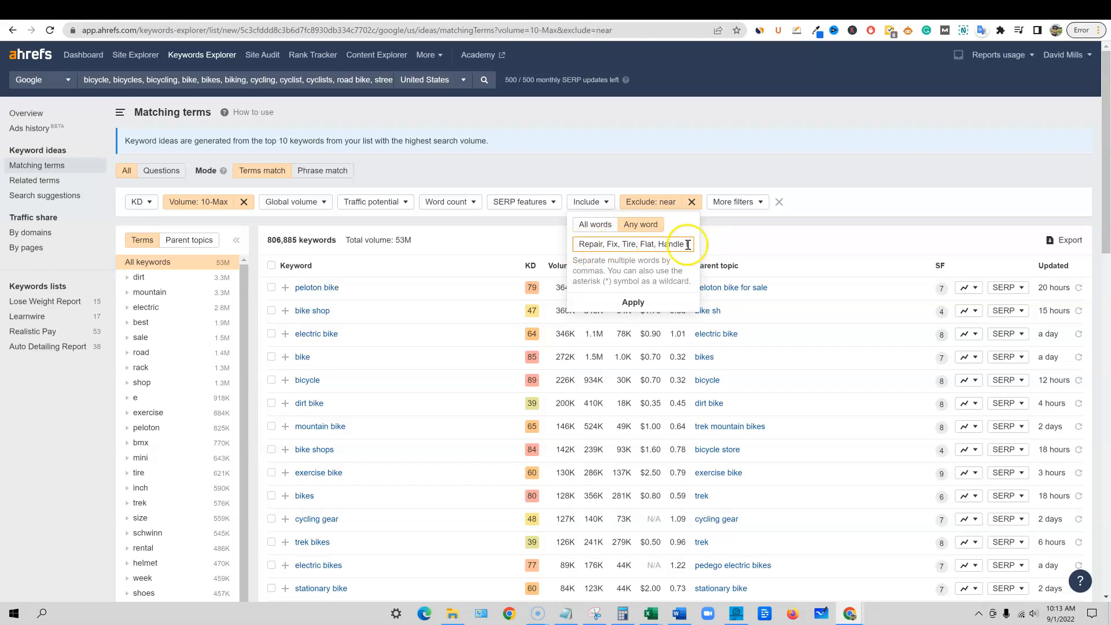
pyautogui.click(633, 303)
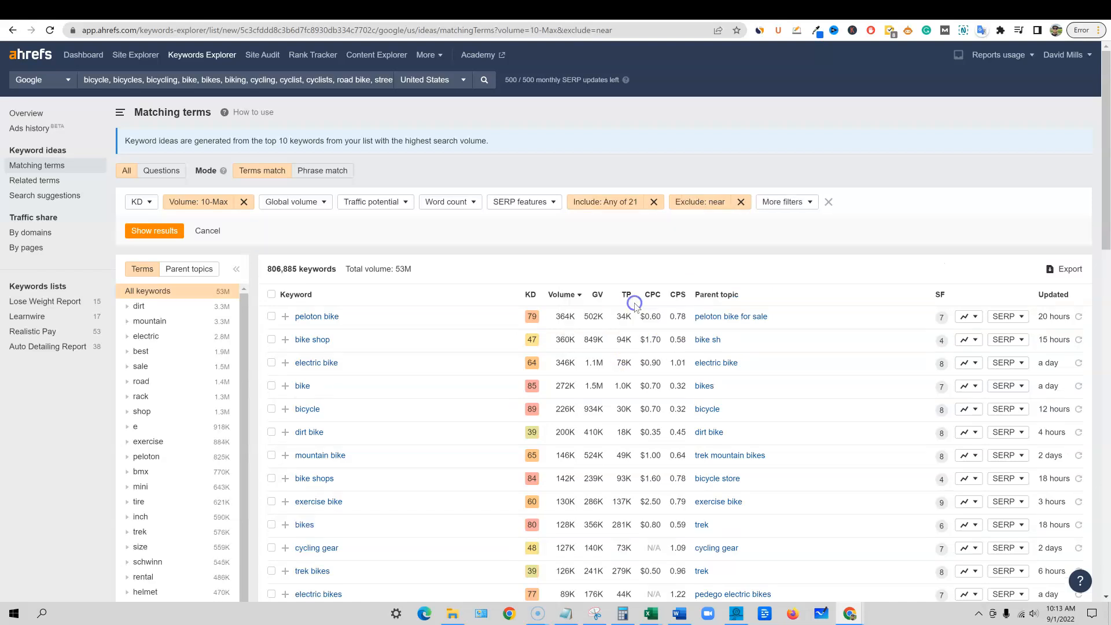
pyautogui.click(164, 230)
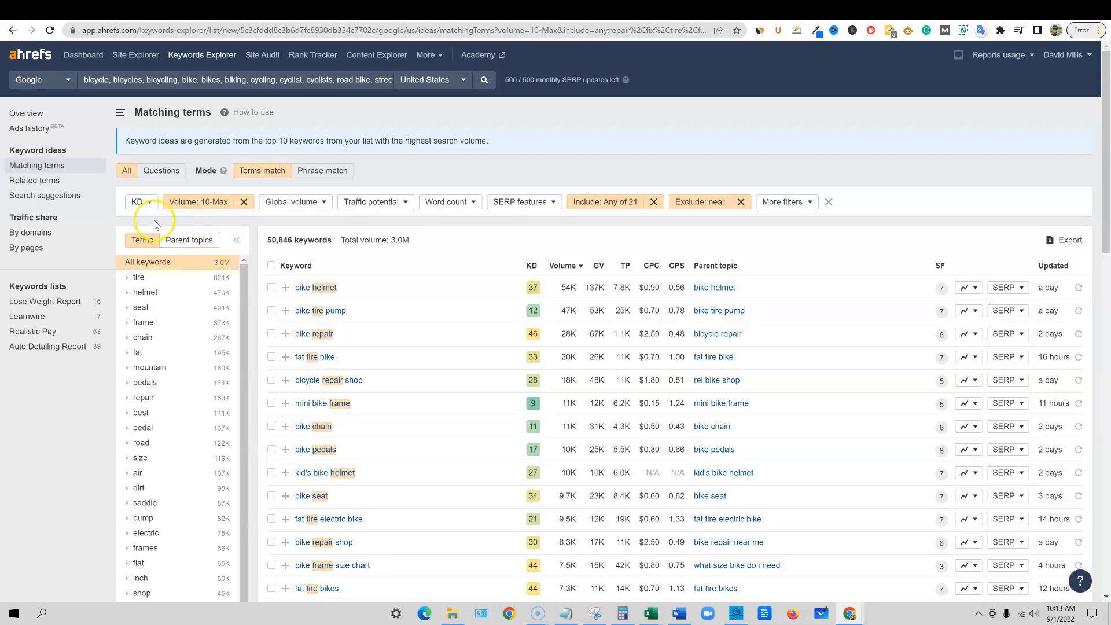
# Set the maximum keyword difficulty filter to 50 and check the number of matching keywords.
pyautogui.click(143, 201)
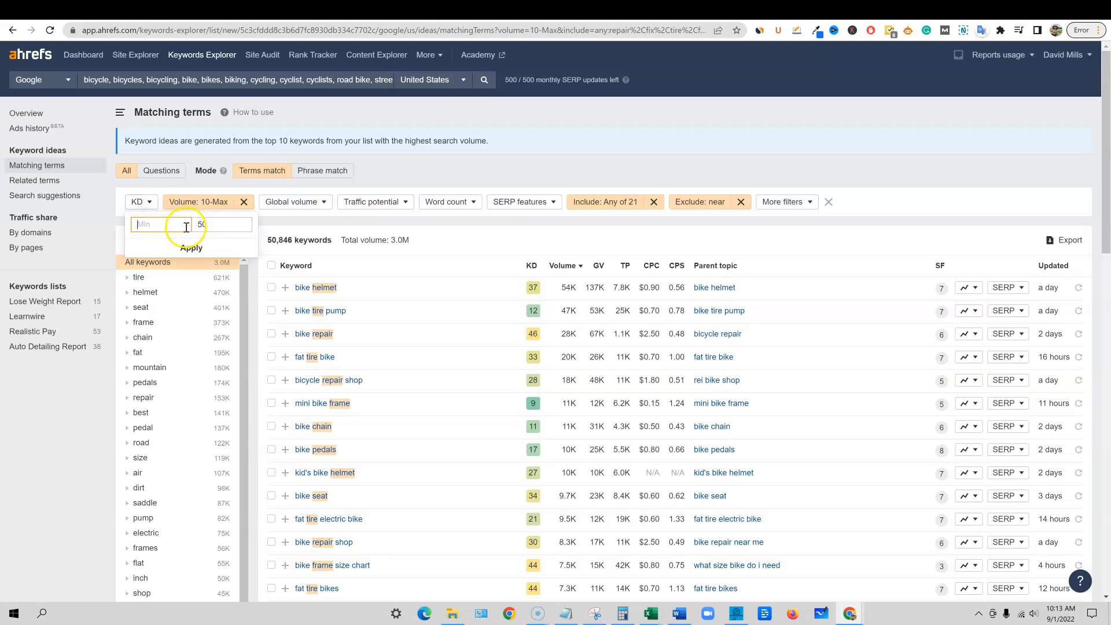
pyautogui.click(197, 250)
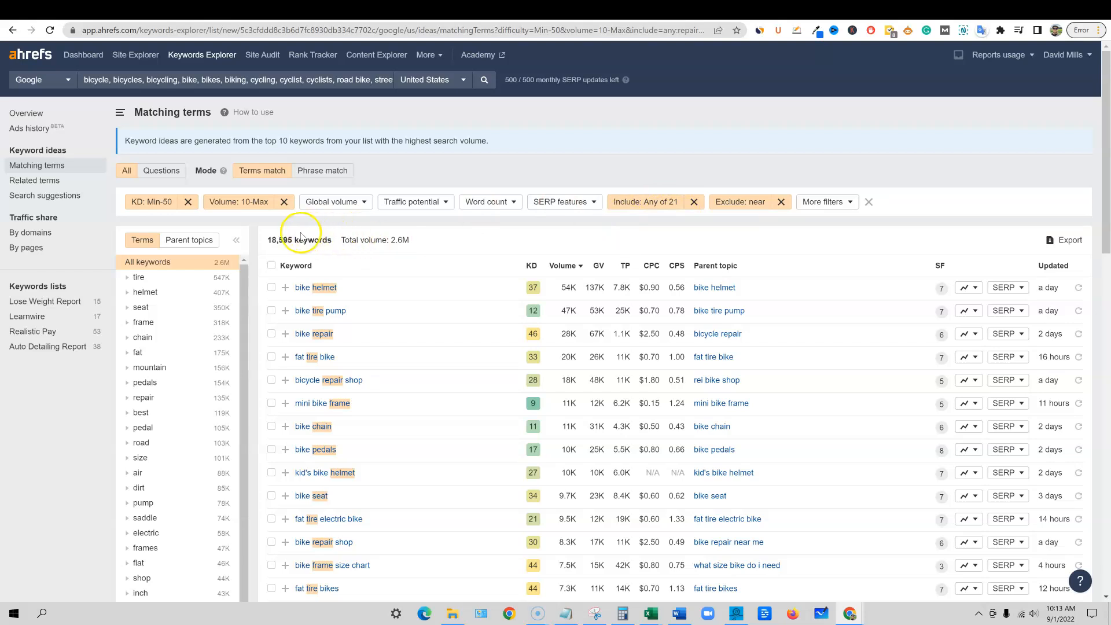
pyautogui.moveTo(269, 240); pyautogui.dragTo(336, 243)
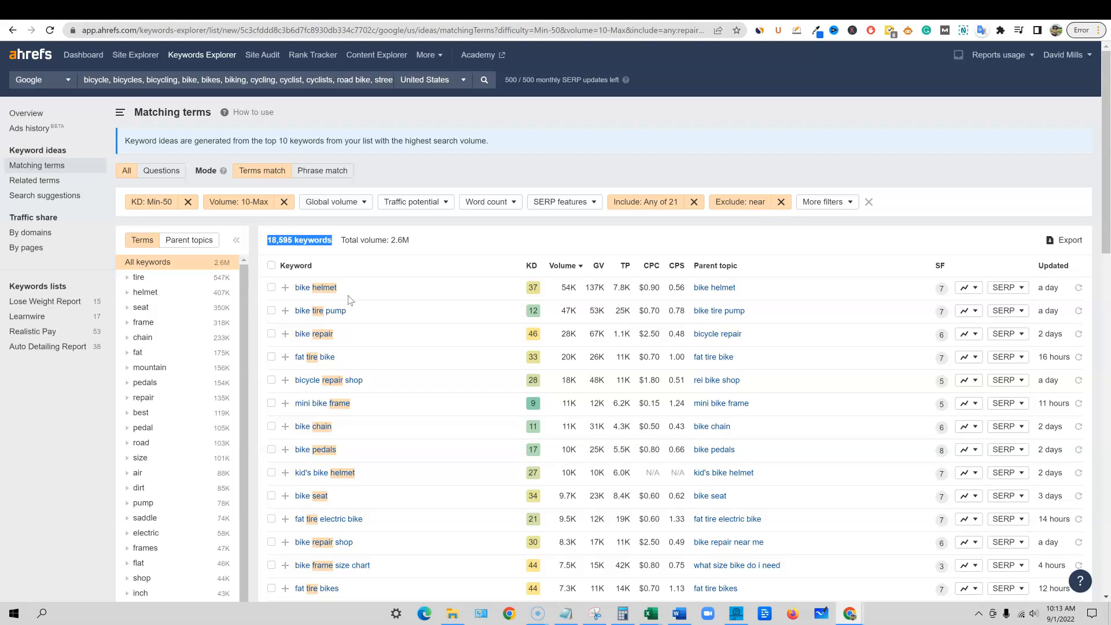
# Try lowering the maximum keyword difficulty filter to 35 and to 20.
pyautogui.scroll(-1, 347, 287)
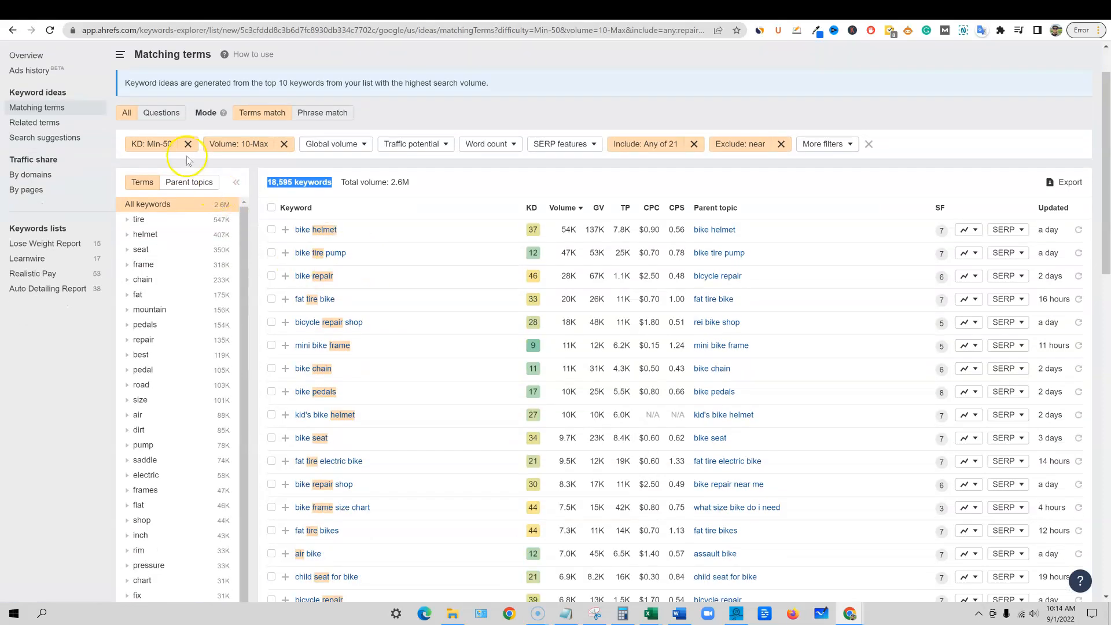
pyautogui.click(165, 144)
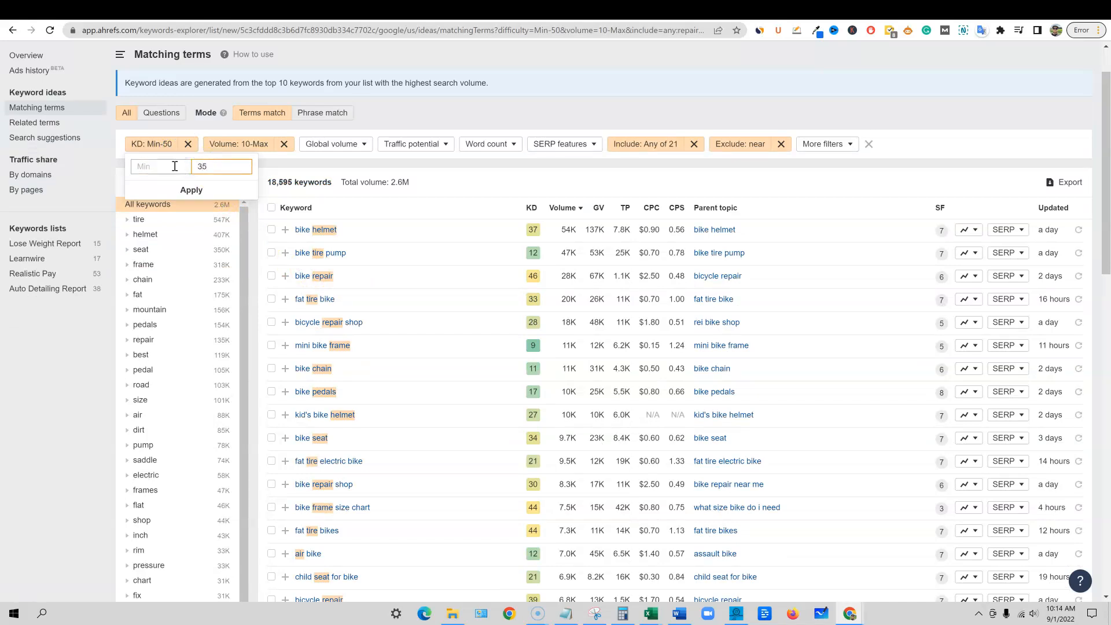
pyautogui.click(170, 191)
pyautogui.click(158, 202)
pyautogui.doubleClick(194, 224)
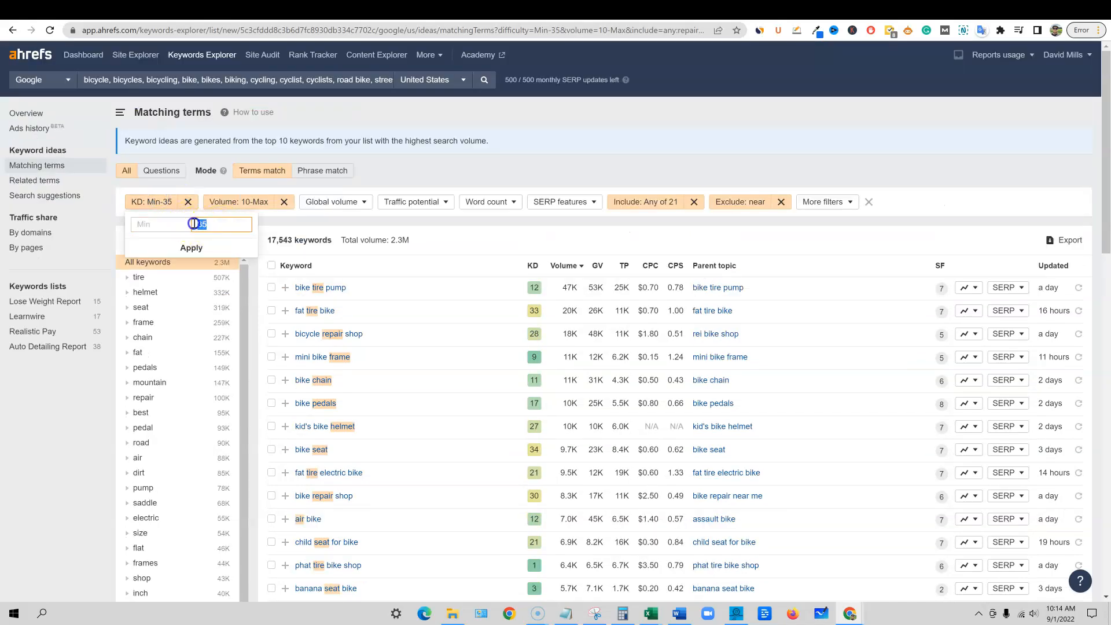
pyautogui.click(190, 248)
# Try maximum keyword difficulty values of 15 and 14 for the repair keywords.
pyautogui.click(153, 202)
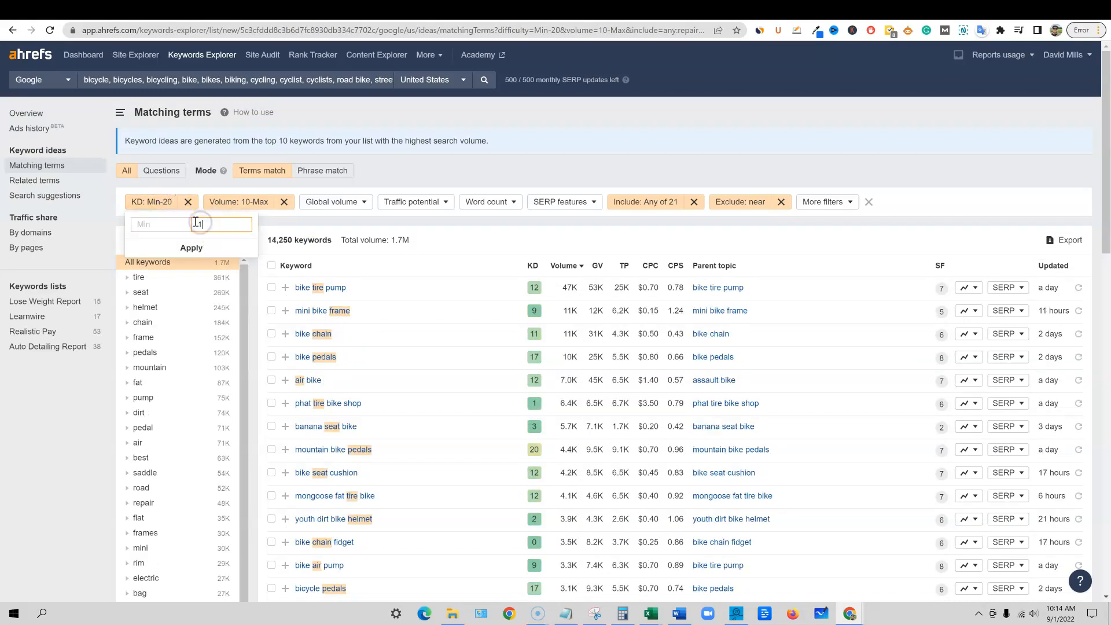
pyautogui.write('15')
pyautogui.press('Return')
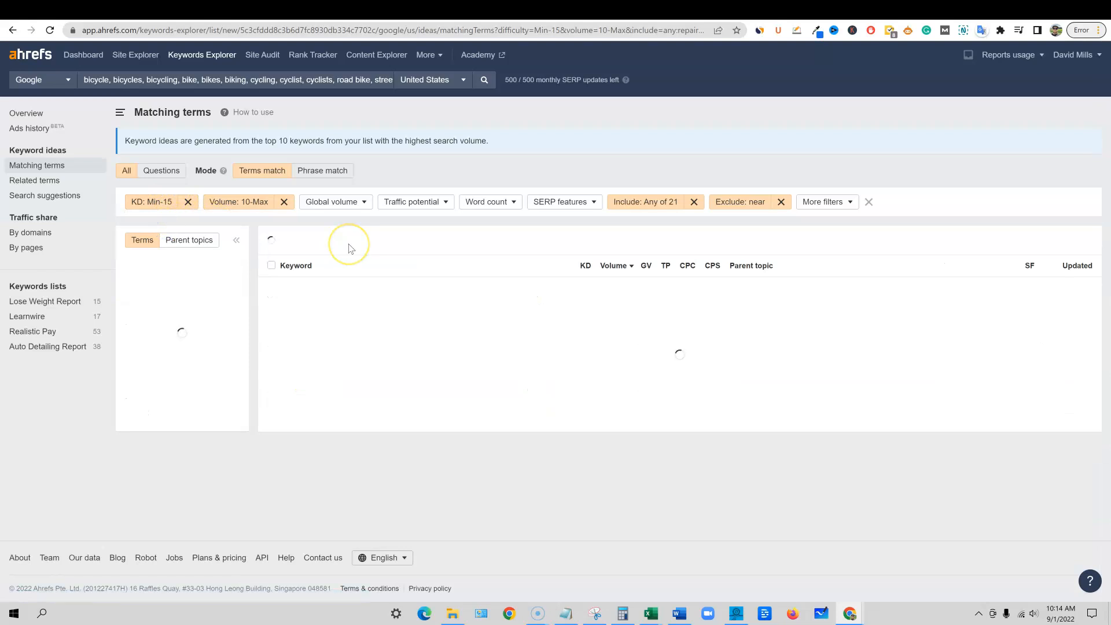
pyautogui.write('14')
pyautogui.press('Return')
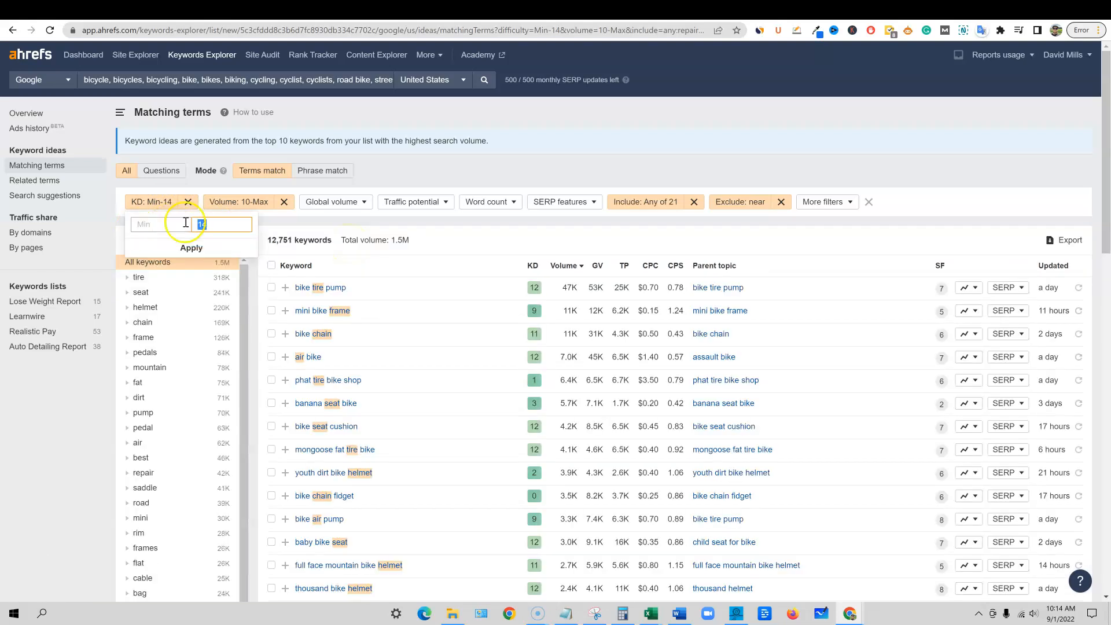
# Reduce the maximum keyword difficulty filter to 12 and finally to 11.
pyautogui.write('13')
pyautogui.press('BackSpace')
pyautogui.write('2')
pyautogui.press('Return')
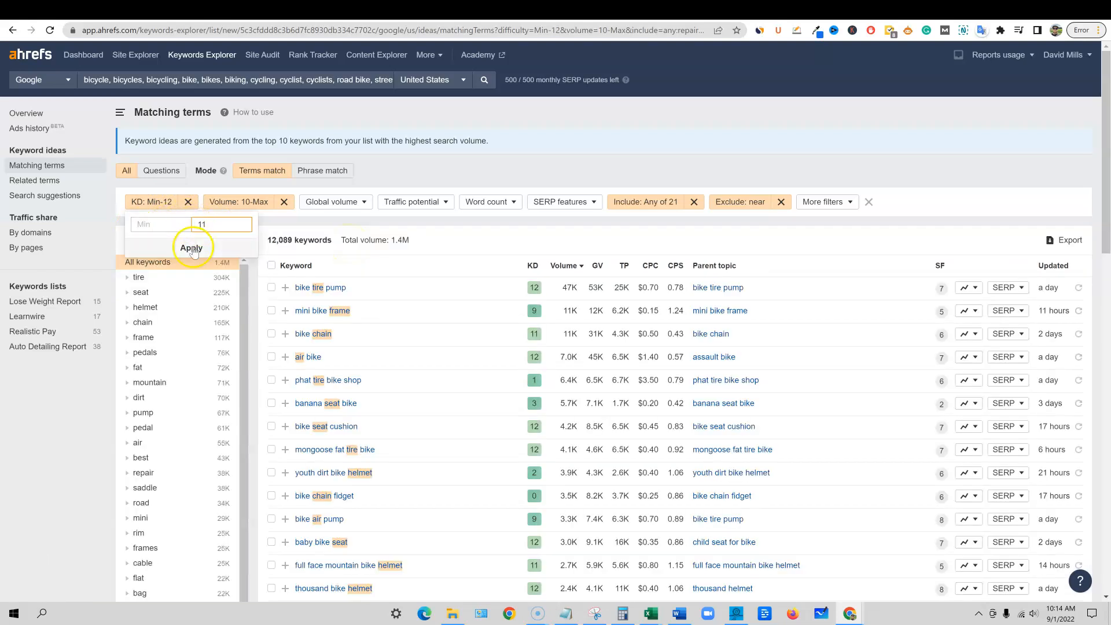
pyautogui.press('Return')
# Look through the first page of filtered repair keywords, examining their terms, difficulty and search volume.
pyautogui.scroll(-2, 370, 265)
pyautogui.scroll(2, 371, 265)
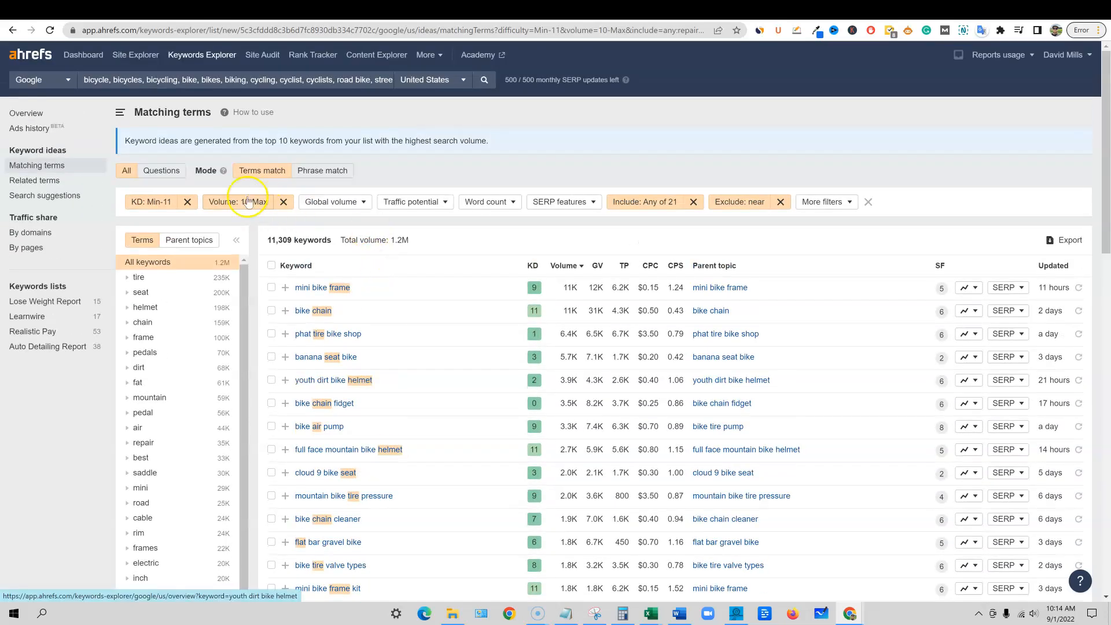
pyautogui.scroll(-3, 389, 325)
pyautogui.scroll(-1, 390, 326)
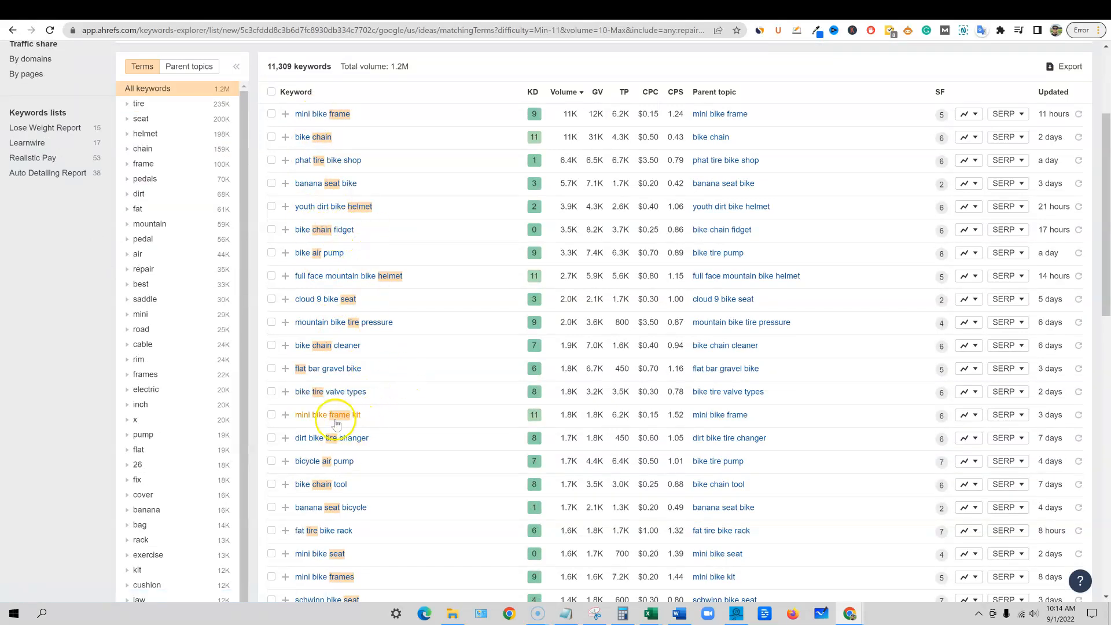
pyautogui.scroll(-5, 370, 424)
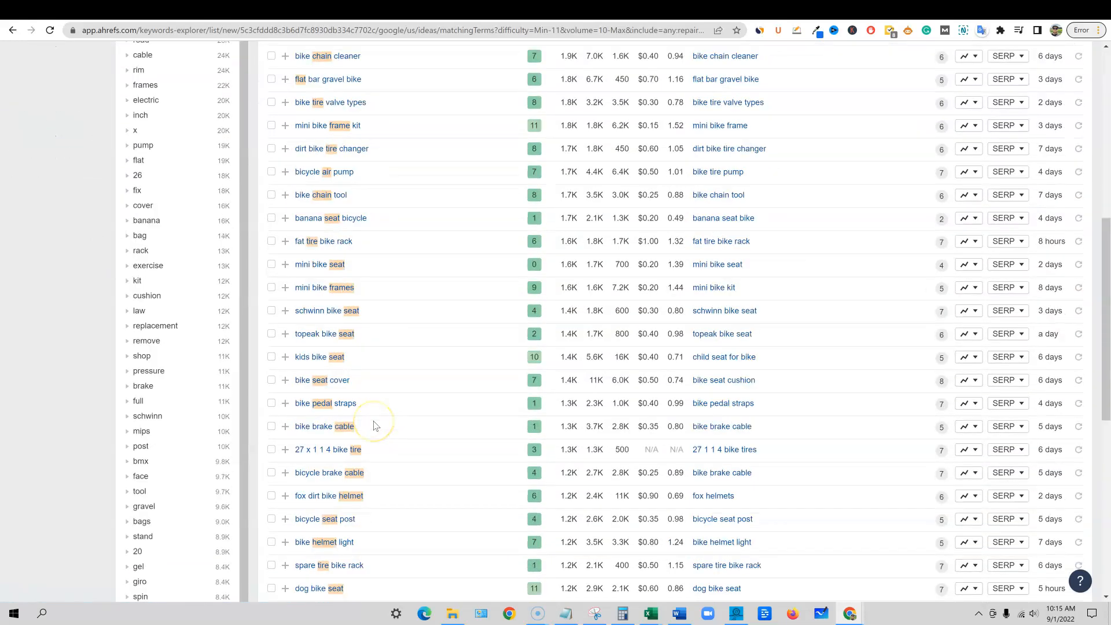
pyautogui.scroll(-8, 373, 426)
pyautogui.scroll(1, 376, 431)
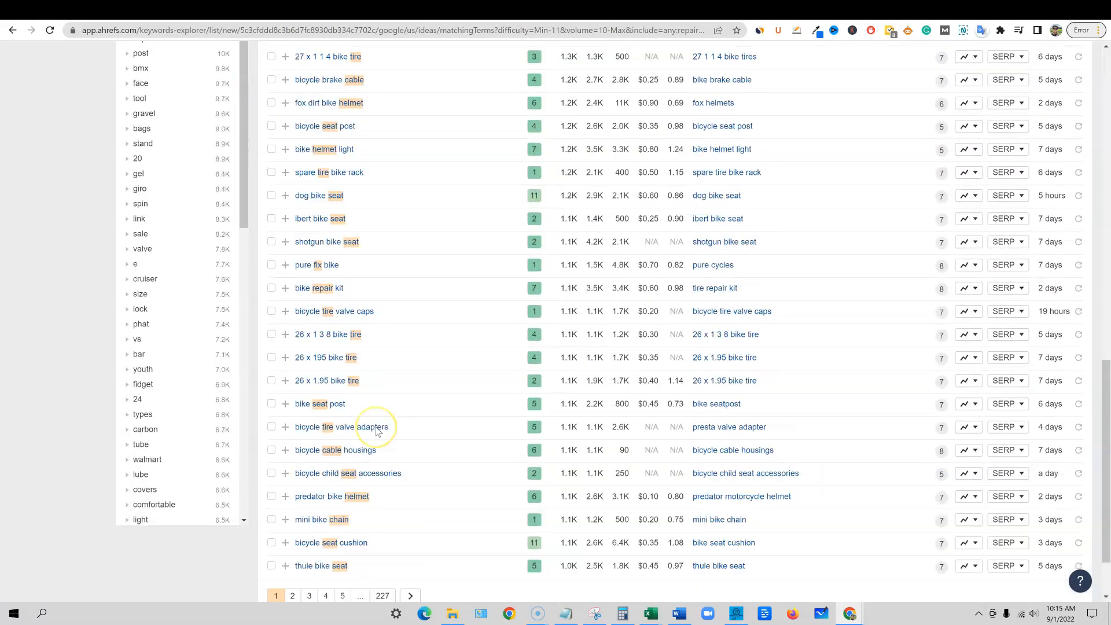
pyautogui.scroll(-2, 376, 431)
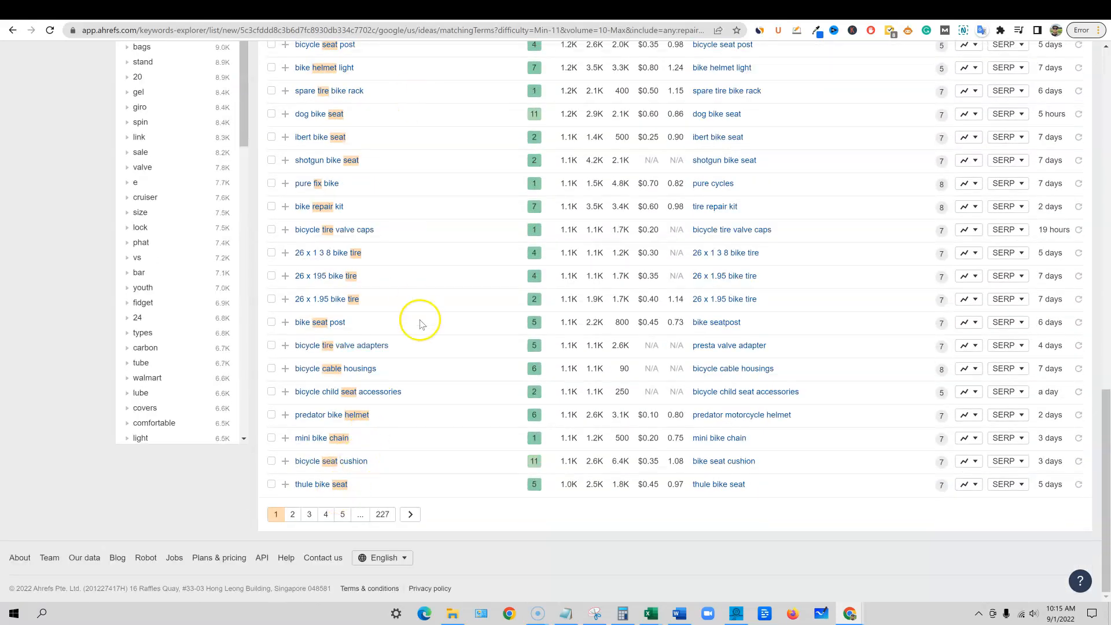
pyautogui.scroll(9, 425, 324)
pyautogui.scroll(7, 429, 325)
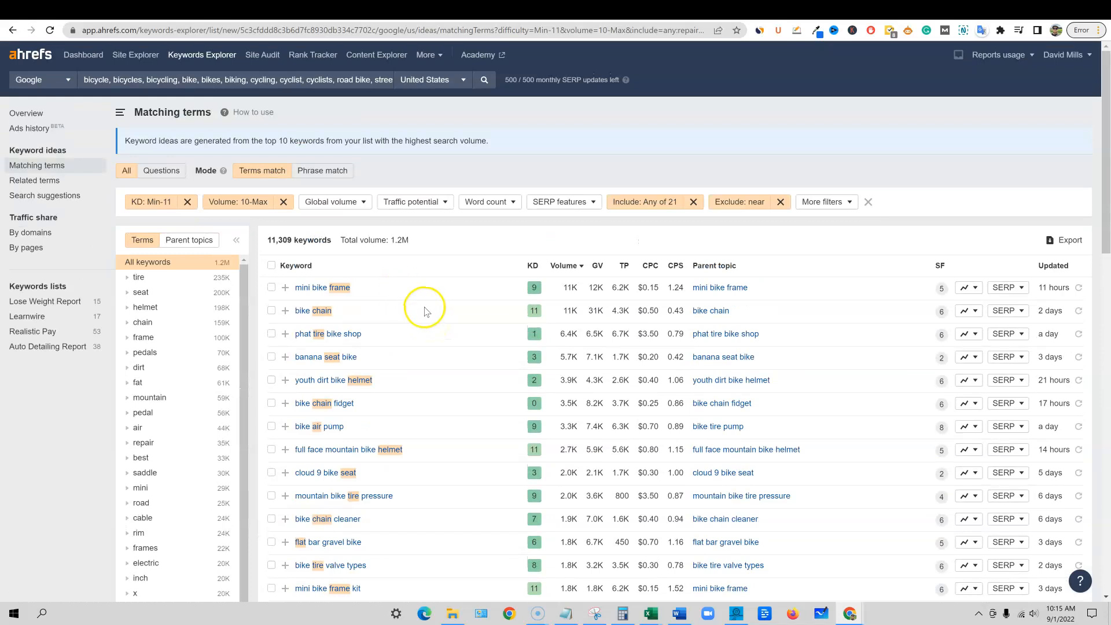
pyautogui.click(1065, 239)
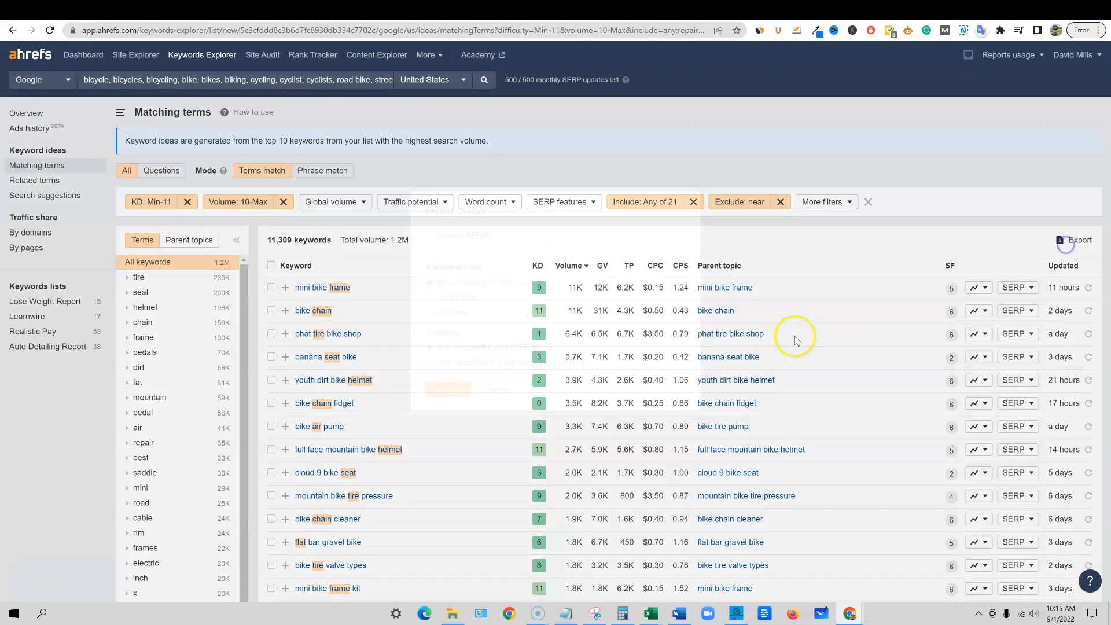
pyautogui.click(428, 318)
pyautogui.click(688, 223)
# Switch to the WriterZen Keyword Importer project "test 2" and start a new cluster project for all keywords.
pyautogui.click(876, 8)
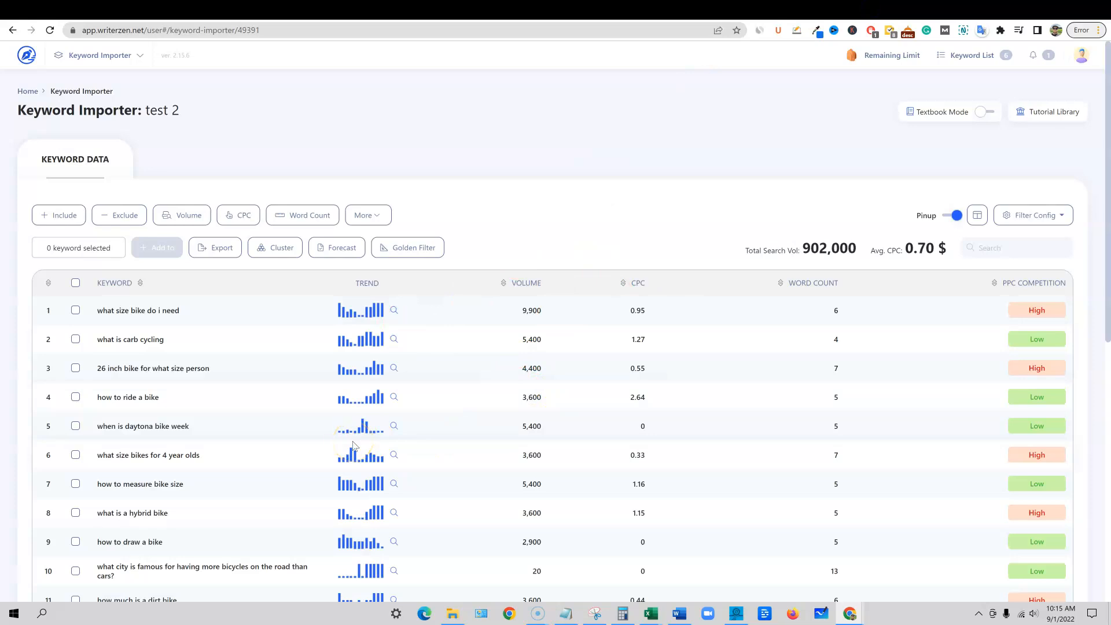
pyautogui.scroll(-5, 372, 416)
pyautogui.scroll(5, 376, 405)
pyautogui.moveTo(346, 317)
pyautogui.click(340, 253)
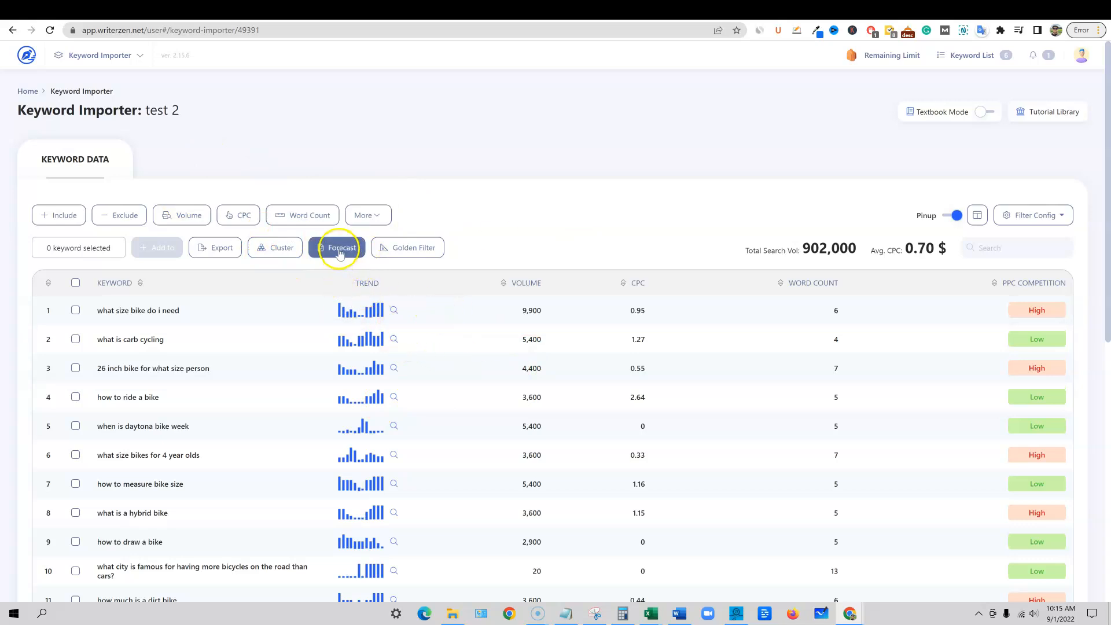
pyautogui.click(275, 247)
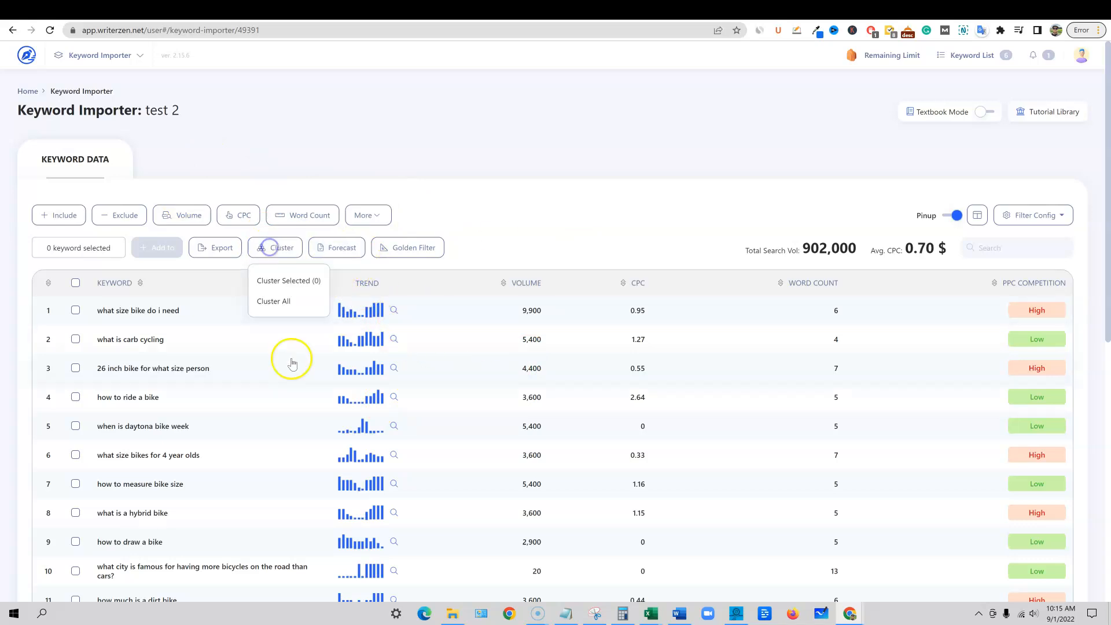
pyautogui.click(283, 302)
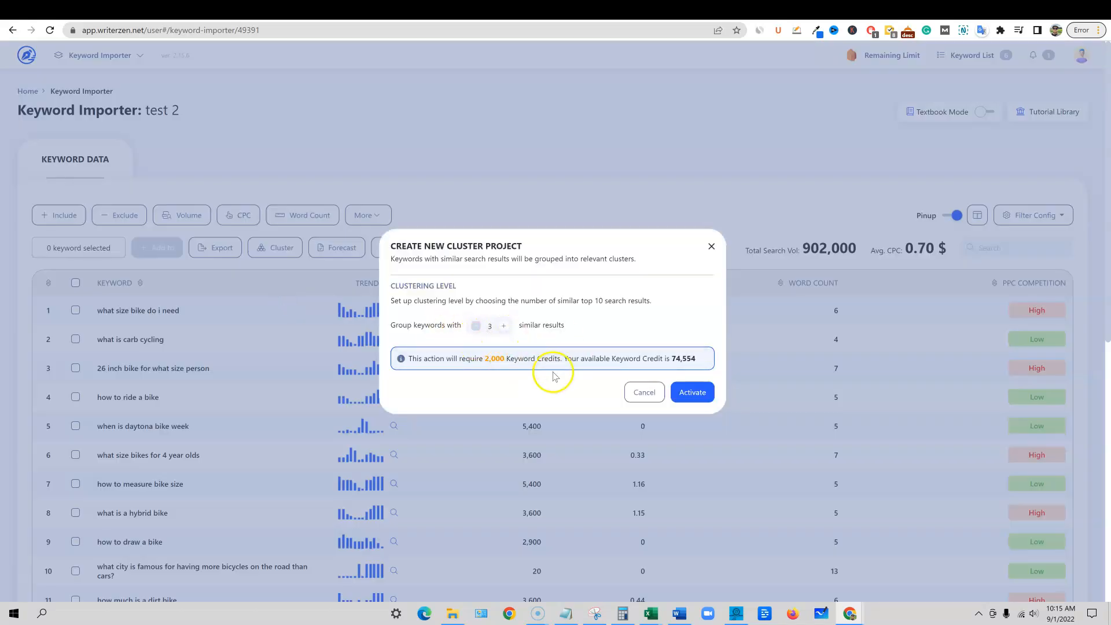
# Try raising and lowering the clustering level, going up to 7 similar results.
pyautogui.click(503, 325)
pyautogui.click(503, 325)
pyautogui.click(504, 325)
pyautogui.click(503, 325)
pyautogui.click(478, 327)
pyautogui.click(478, 327)
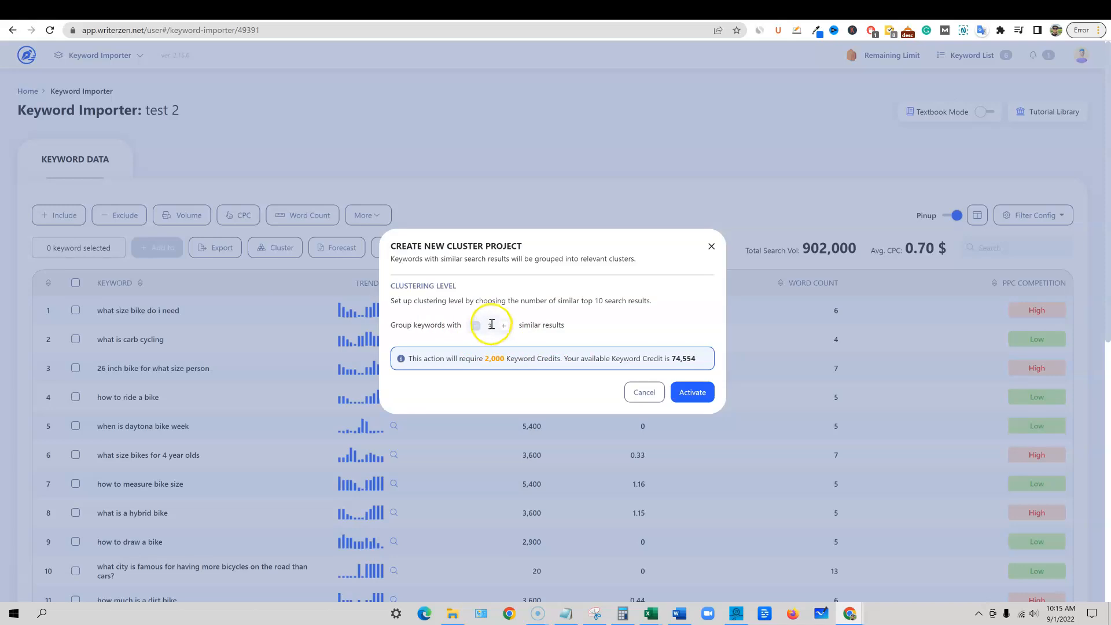
pyautogui.click(505, 326)
pyautogui.click(491, 335)
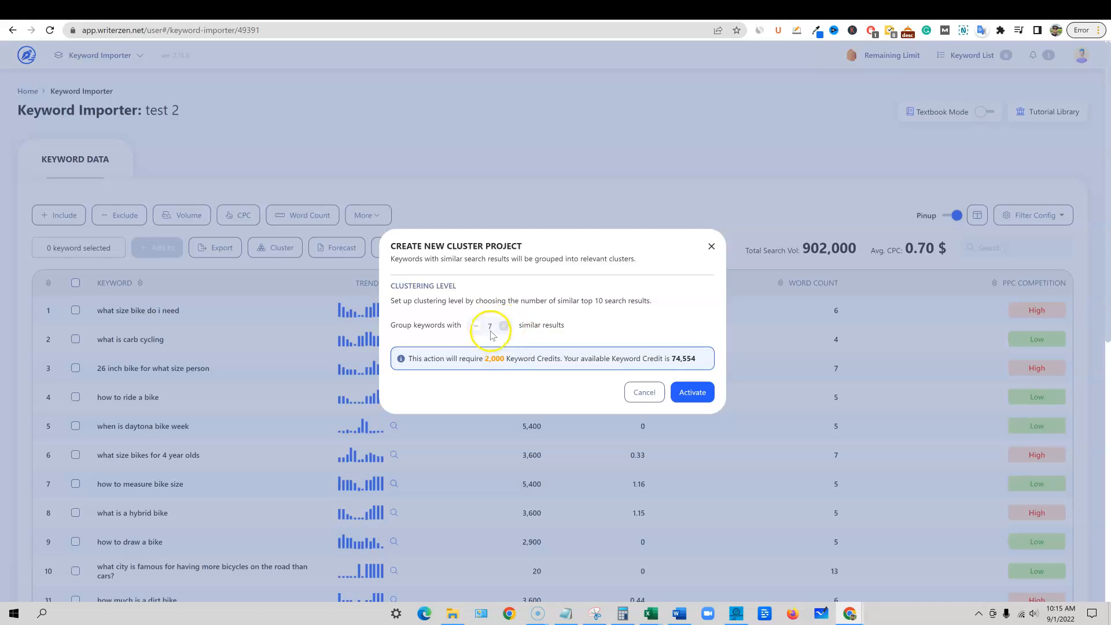
pyautogui.click(505, 332)
# Set the clustering level to 3 similar results and activate the cluster project.
pyautogui.click(476, 328)
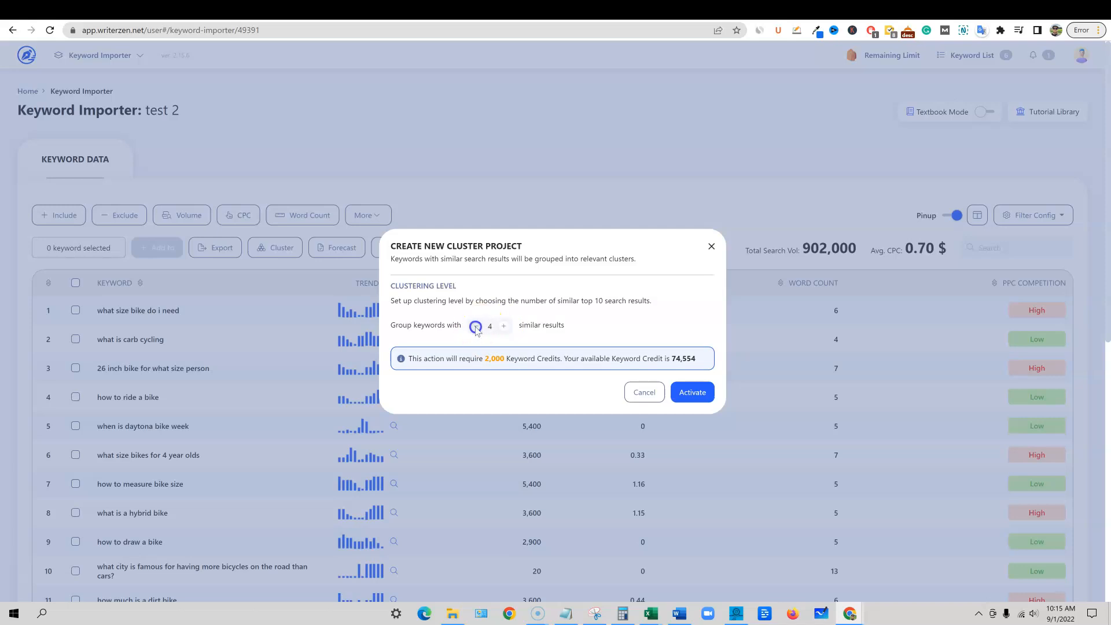
pyautogui.click(692, 392)
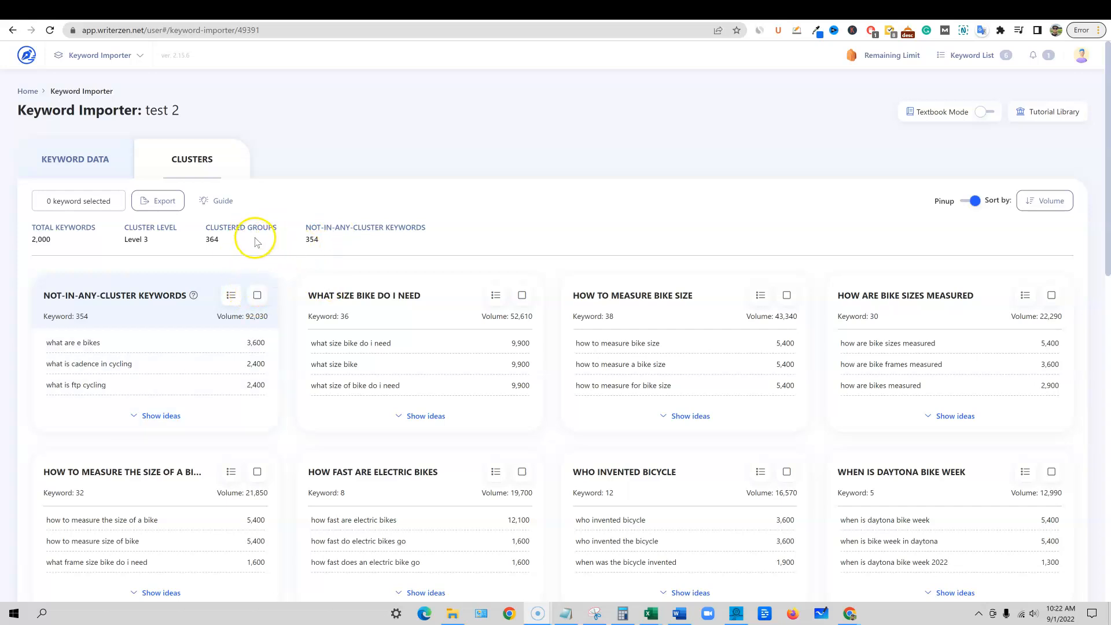
# Export the keyword clusters as an XLSX file named "KeywordData cycling questions".
pyautogui.click(220, 239)
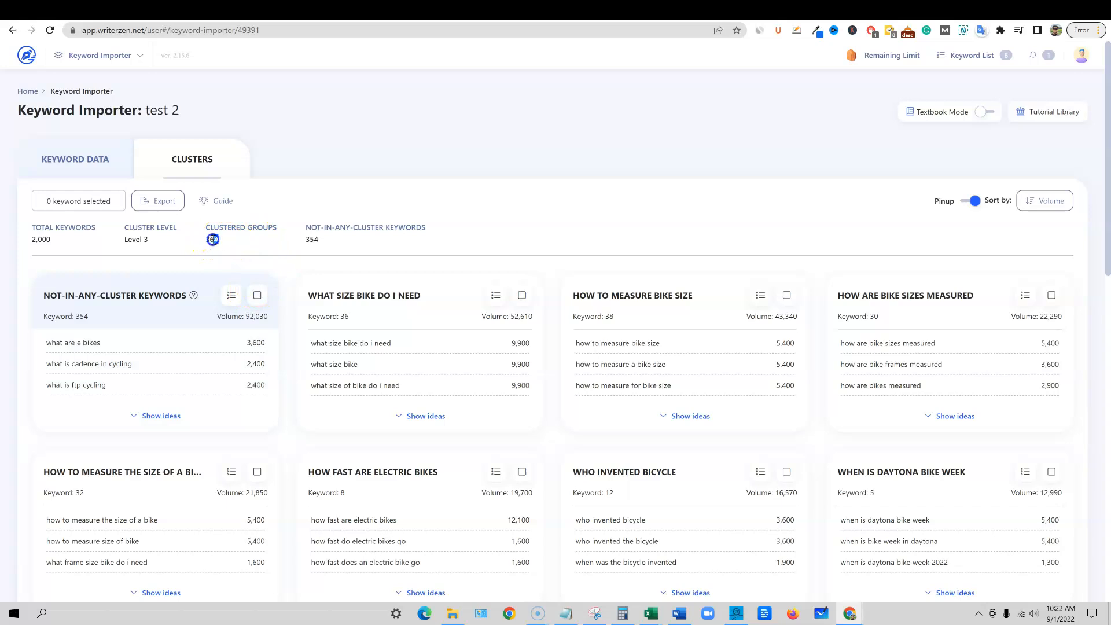
pyautogui.moveTo(206, 238); pyautogui.dragTo(215, 238)
pyautogui.click(162, 201)
pyautogui.click(168, 257)
pyautogui.click(479, 307)
pyautogui.click(483, 301)
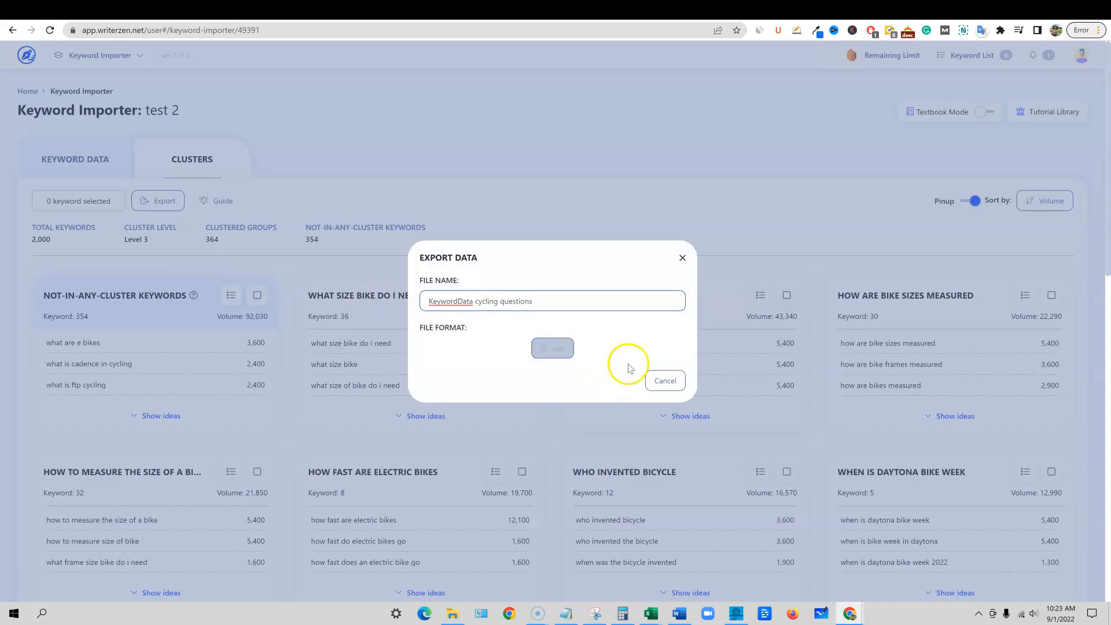
pyautogui.click(564, 348)
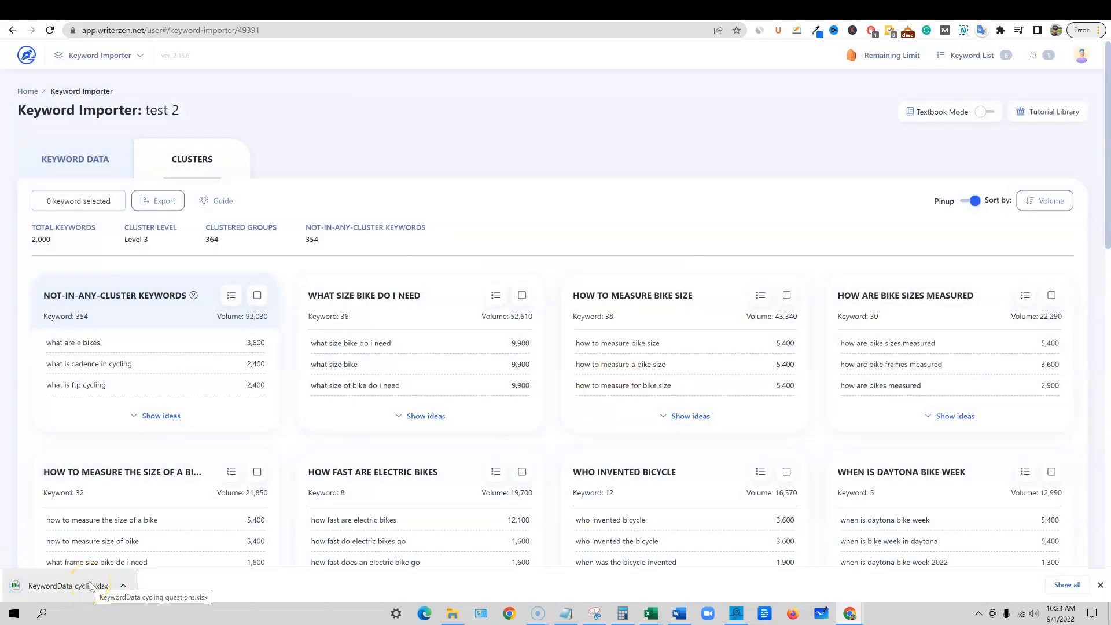
# Open the exported workbook "KeywordData cycling questions.xlsx" in Excel and enable editing.
pyautogui.click(91, 586)
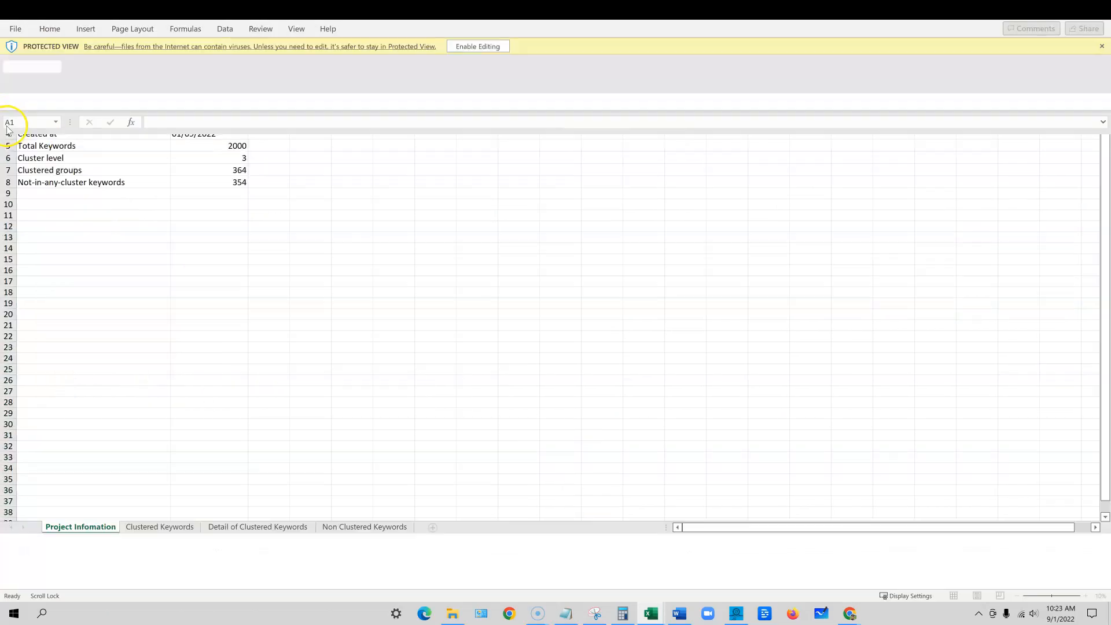
pyautogui.click(493, 45)
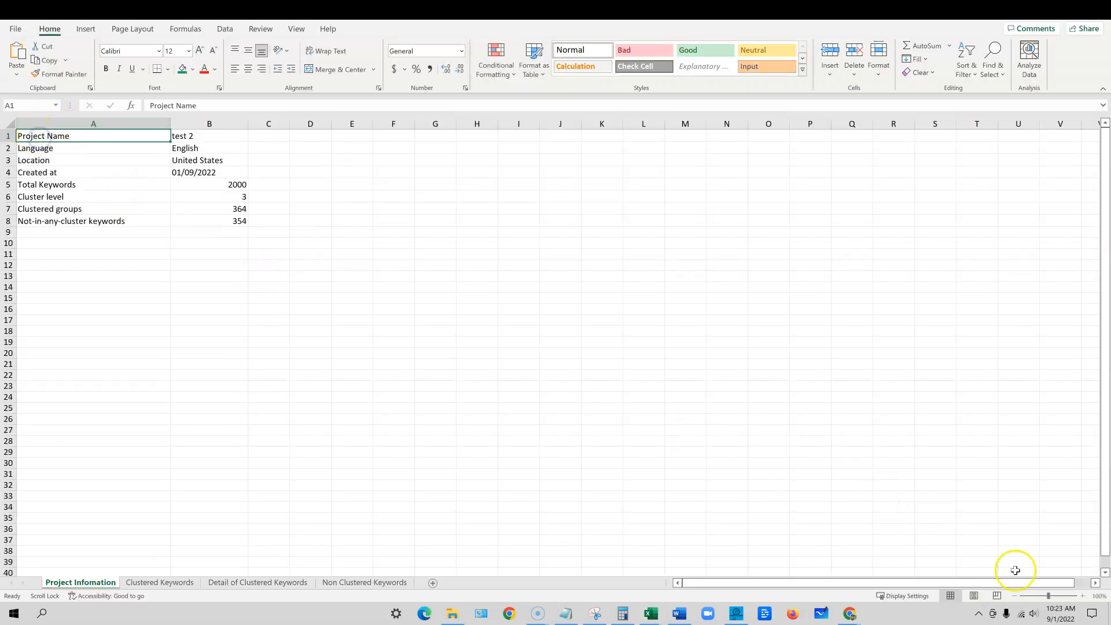
pyautogui.click(1059, 595)
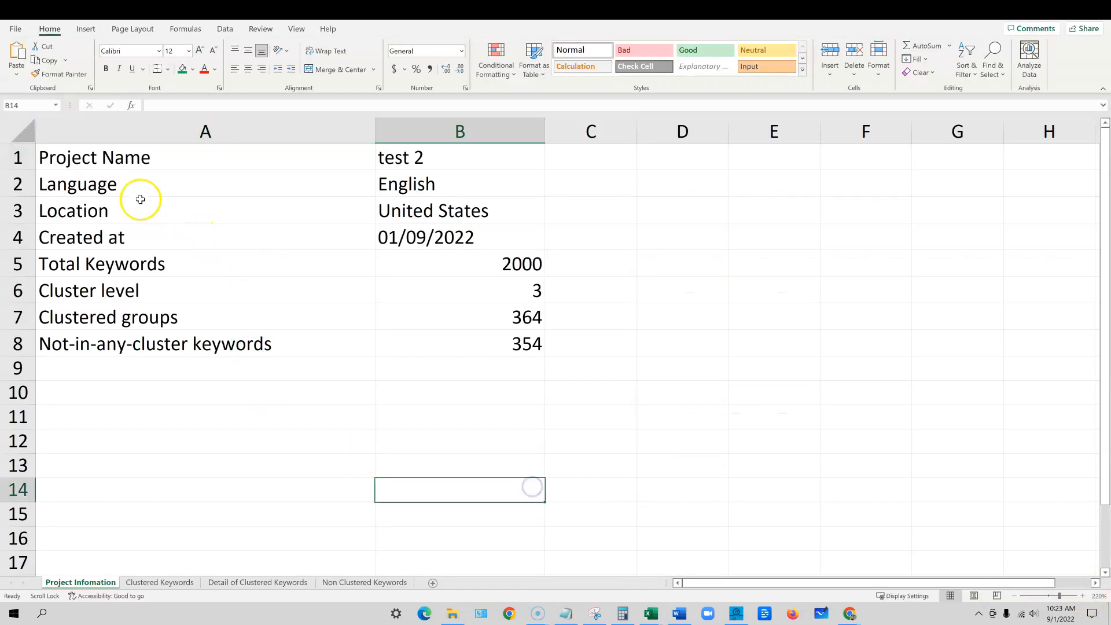
# Review the project name, creation date and total keywords on the project information sheet.
pyautogui.moveTo(123, 156); pyautogui.dragTo(517, 159)
pyautogui.click(654, 287)
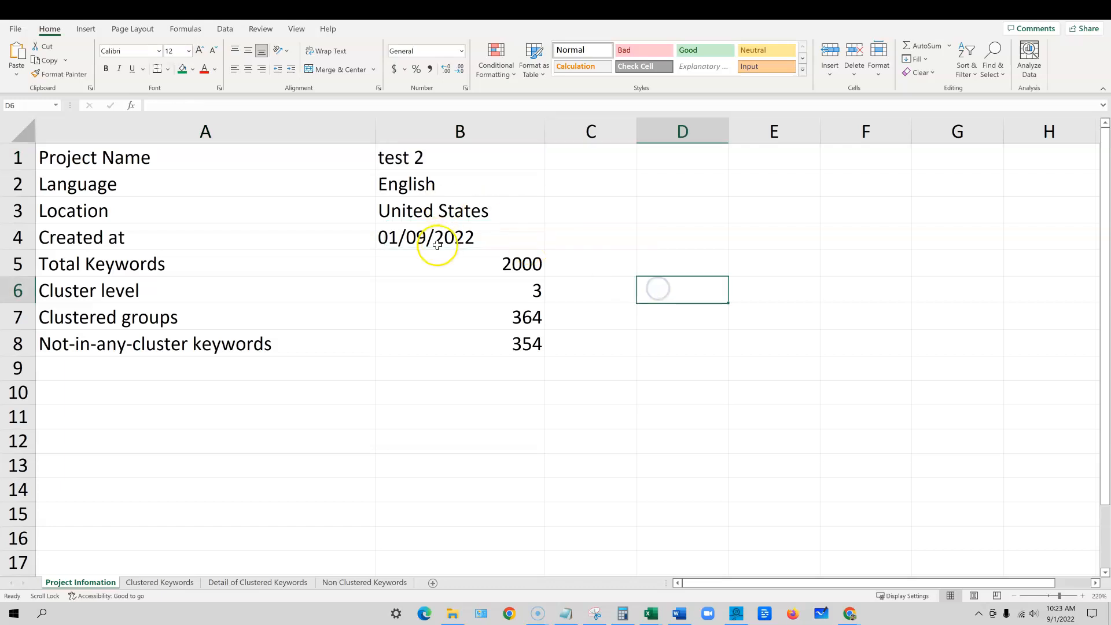
pyautogui.moveTo(188, 239); pyautogui.dragTo(449, 238)
pyautogui.click(651, 269)
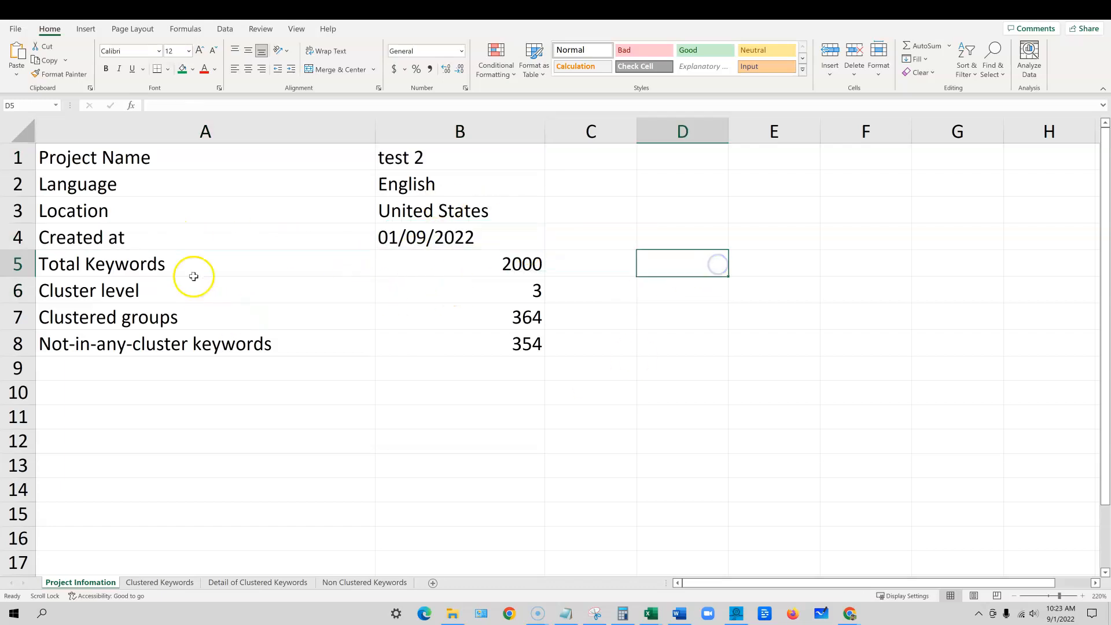
pyautogui.moveTo(191, 265); pyautogui.dragTo(531, 271)
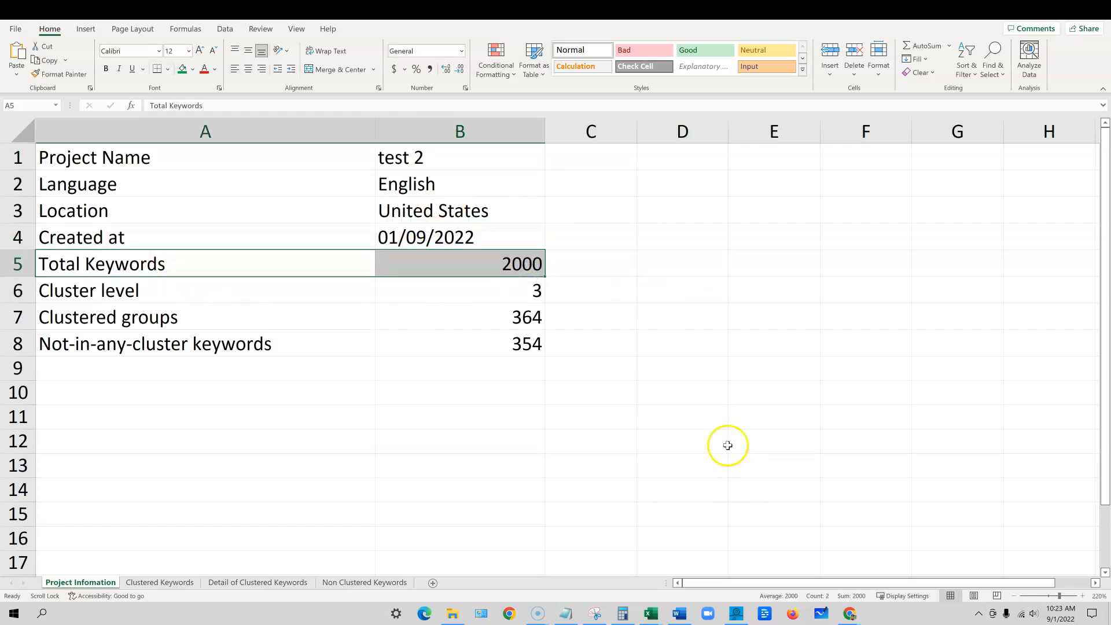
# Examine the cluster level and the number of clustered groups in the project information.
pyautogui.moveTo(133, 292); pyautogui.dragTo(483, 308)
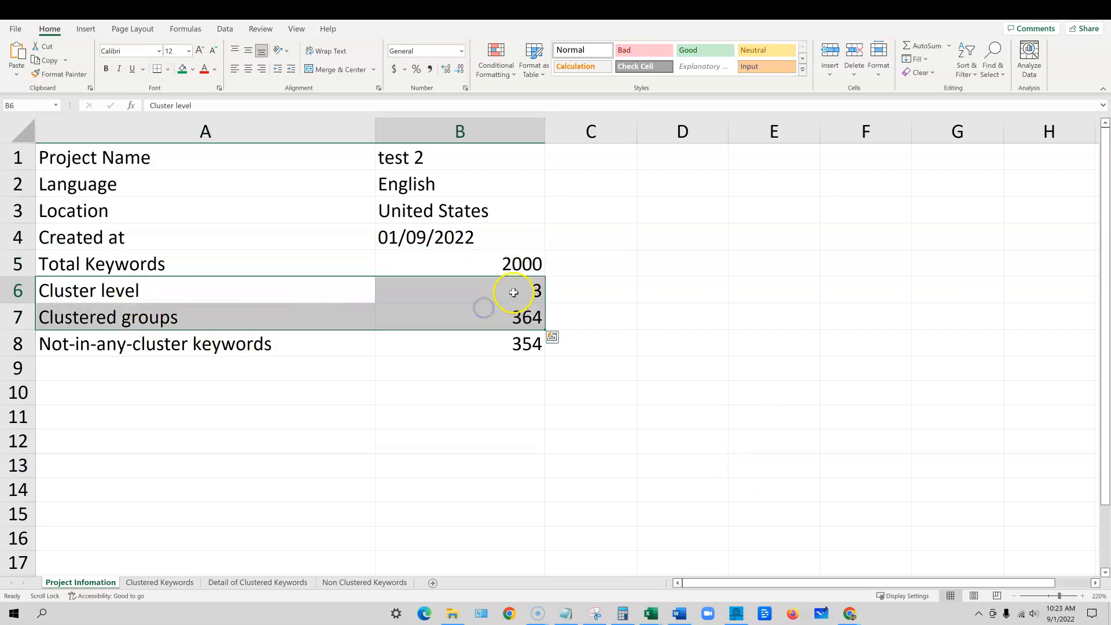
pyautogui.moveTo(325, 293); pyautogui.dragTo(482, 288)
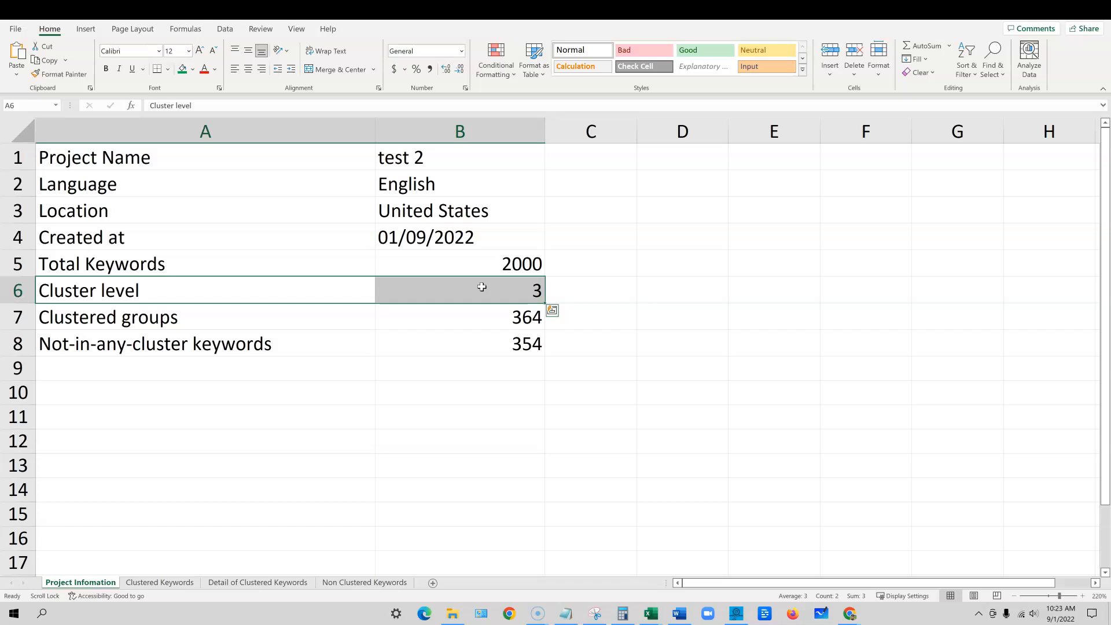
pyautogui.moveTo(373, 292); pyautogui.dragTo(477, 291)
pyautogui.moveTo(156, 319); pyautogui.dragTo(467, 325)
pyautogui.click(517, 320)
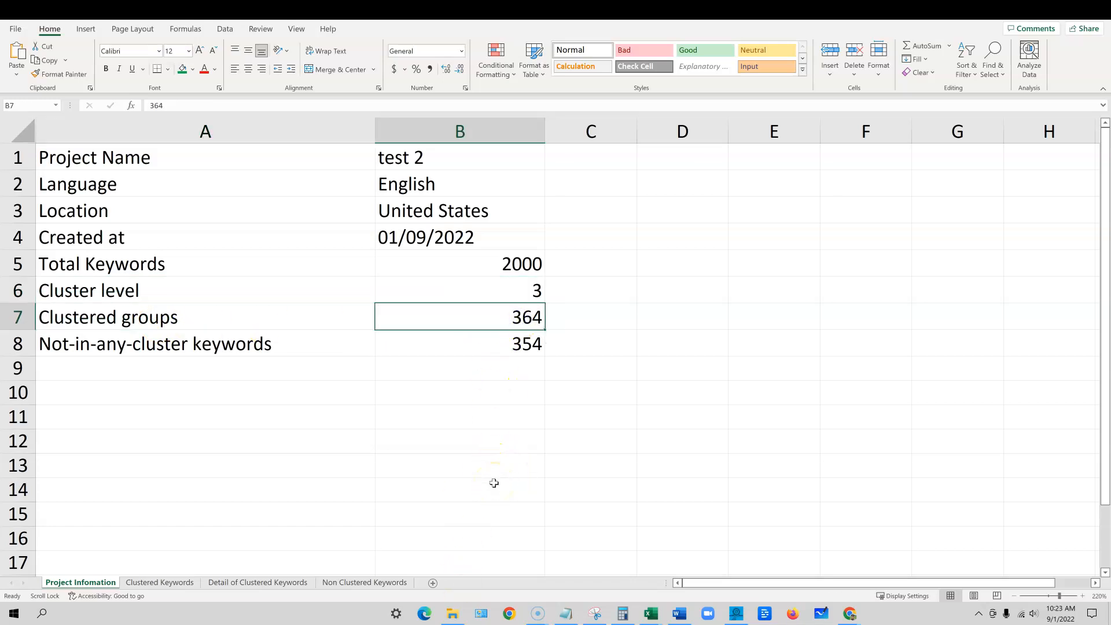
pyautogui.click(233, 291)
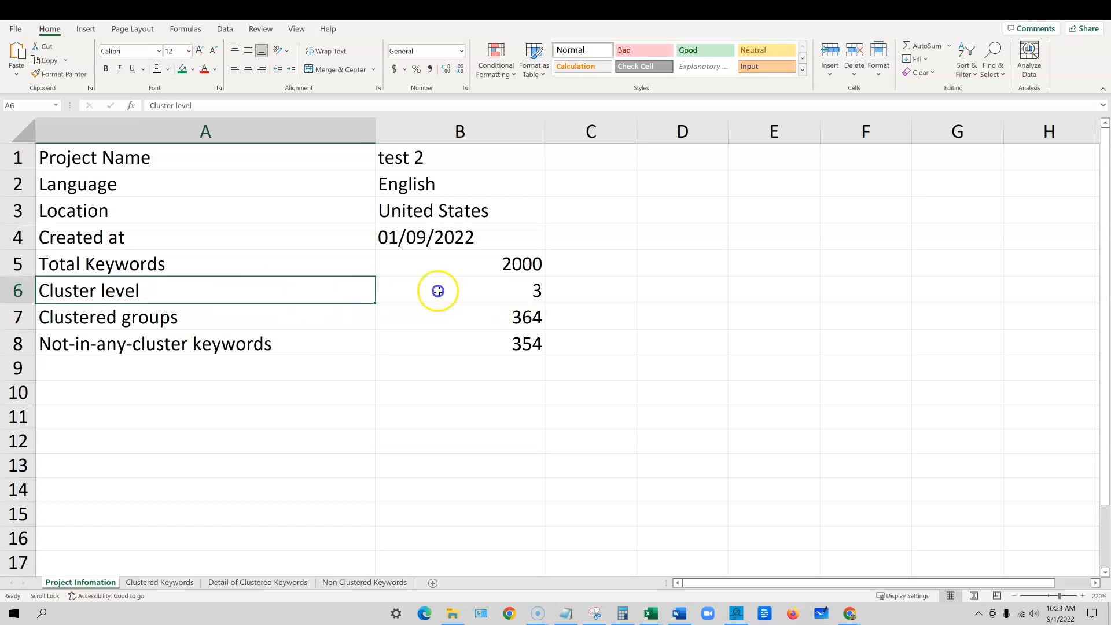
pyautogui.moveTo(438, 291); pyautogui.dragTo(436, 289)
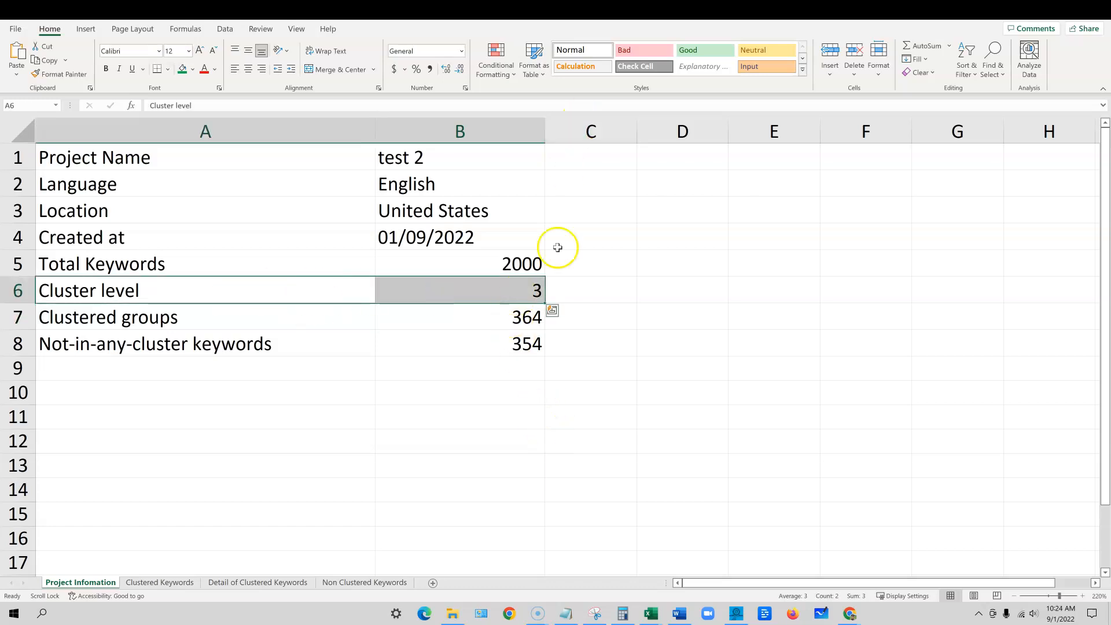
pyautogui.click(294, 316)
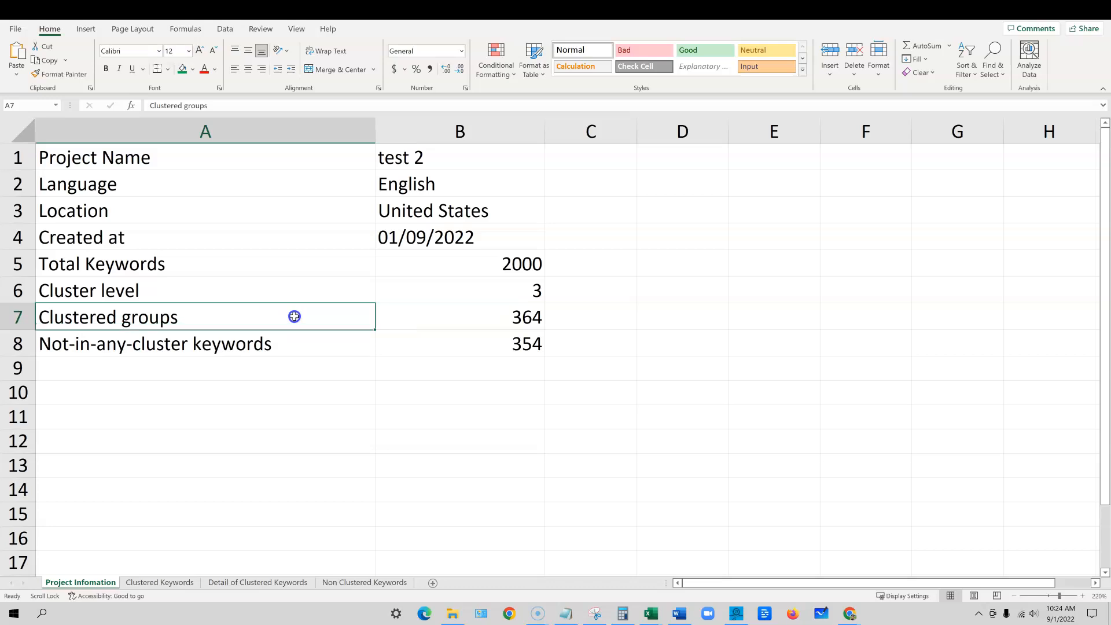
pyautogui.moveTo(294, 316); pyautogui.dragTo(471, 314)
pyautogui.click(589, 299)
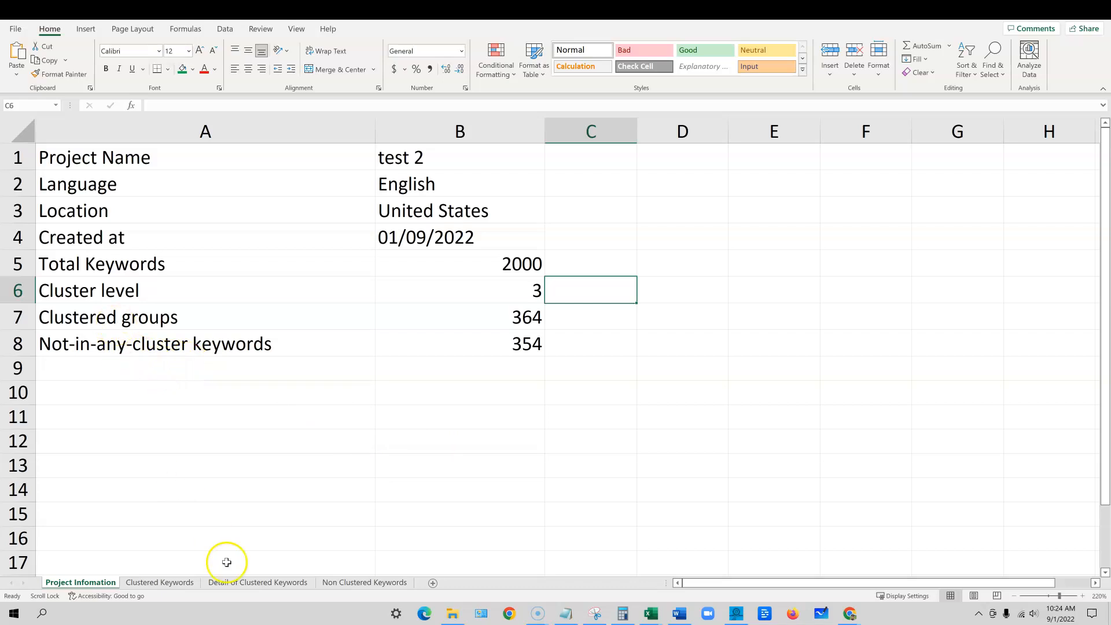
# Look over the Detail of Clustered Keywords sheet and the keyword list on the Non Clustered Keywords sheet.
pyautogui.click(226, 582)
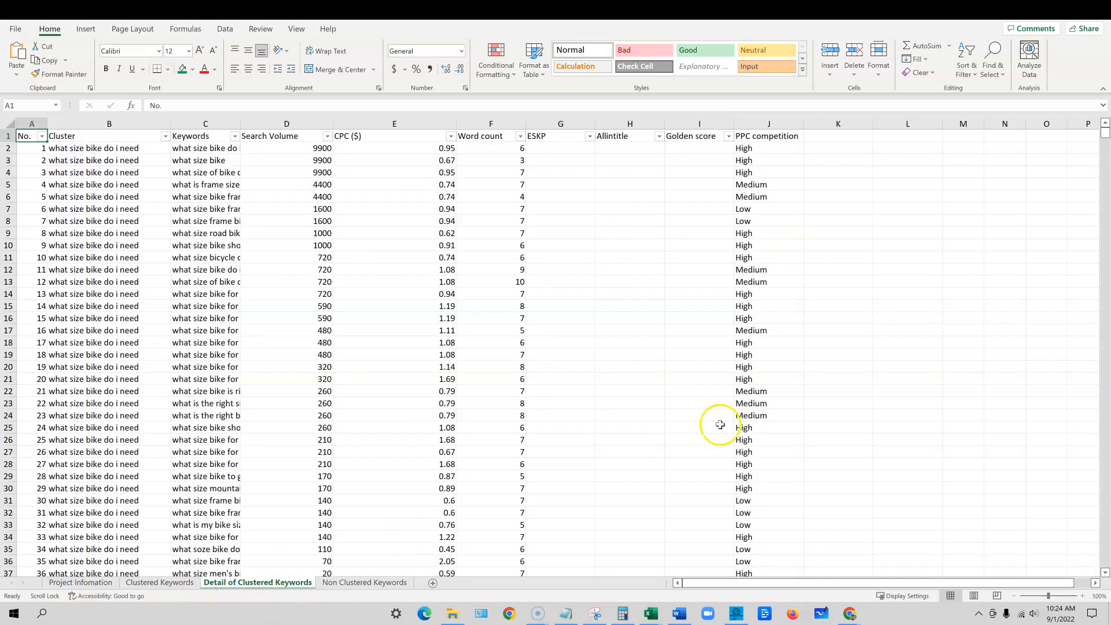
pyautogui.click(330, 585)
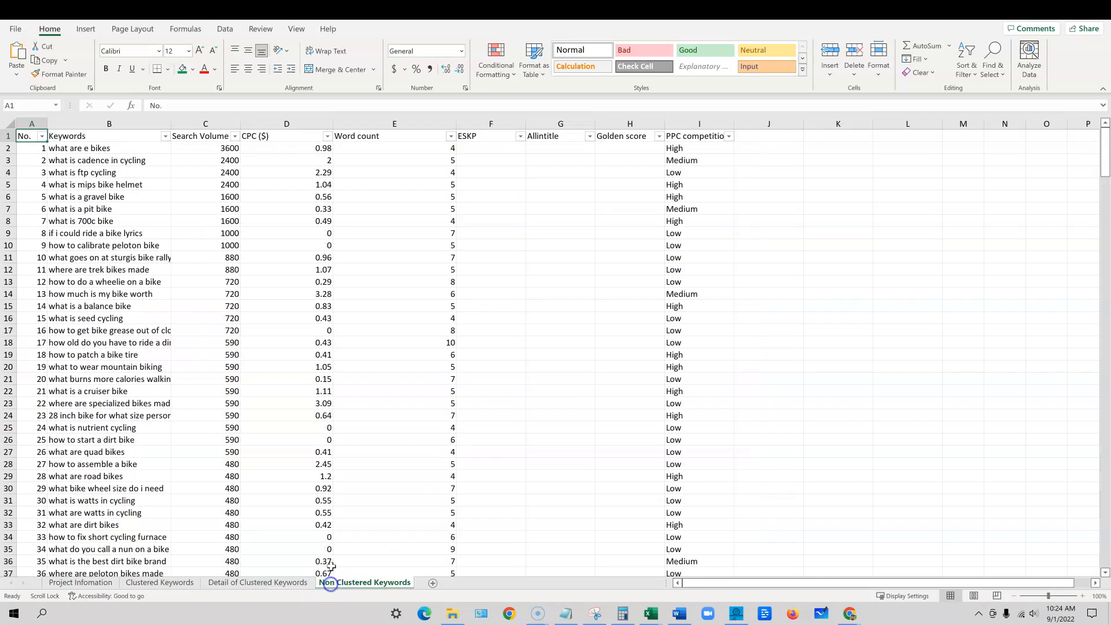
pyautogui.moveTo(104, 149); pyautogui.dragTo(159, 226)
pyautogui.scroll(4, 163, 310)
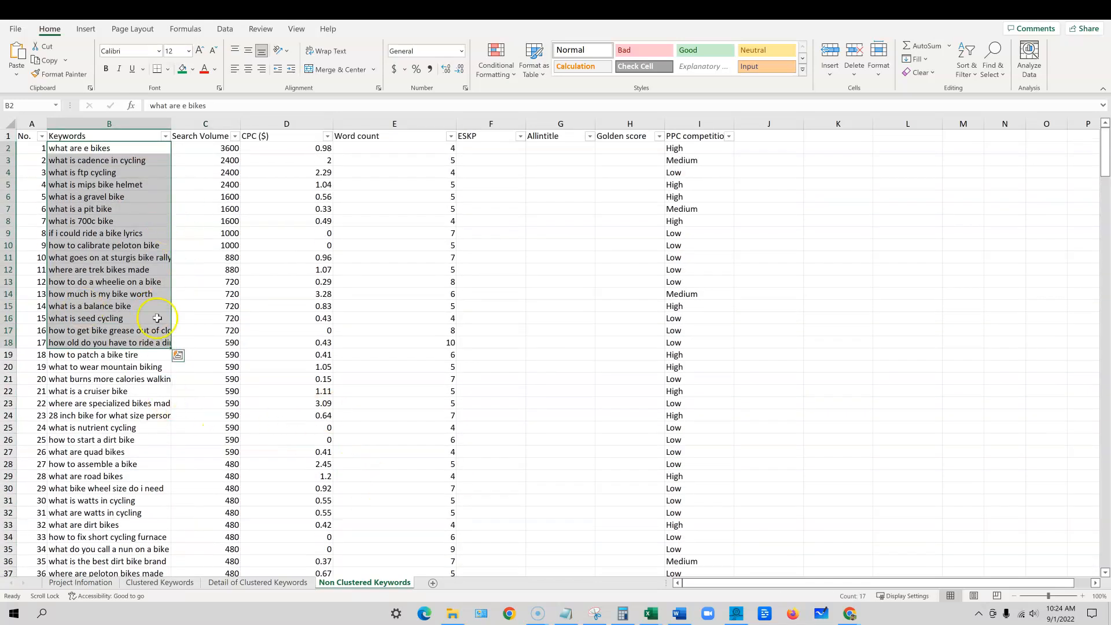
pyautogui.click(151, 301)
pyautogui.moveTo(144, 148); pyautogui.dragTo(123, 536)
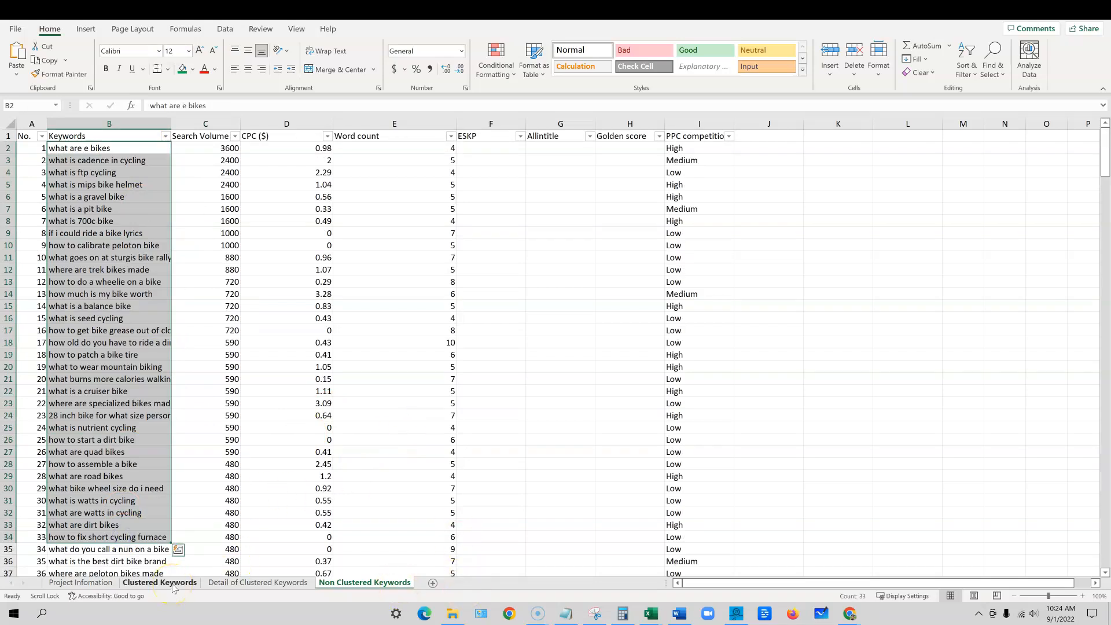
# Freeze the top row of the Clustered Keywords sheet.
pyautogui.click(160, 583)
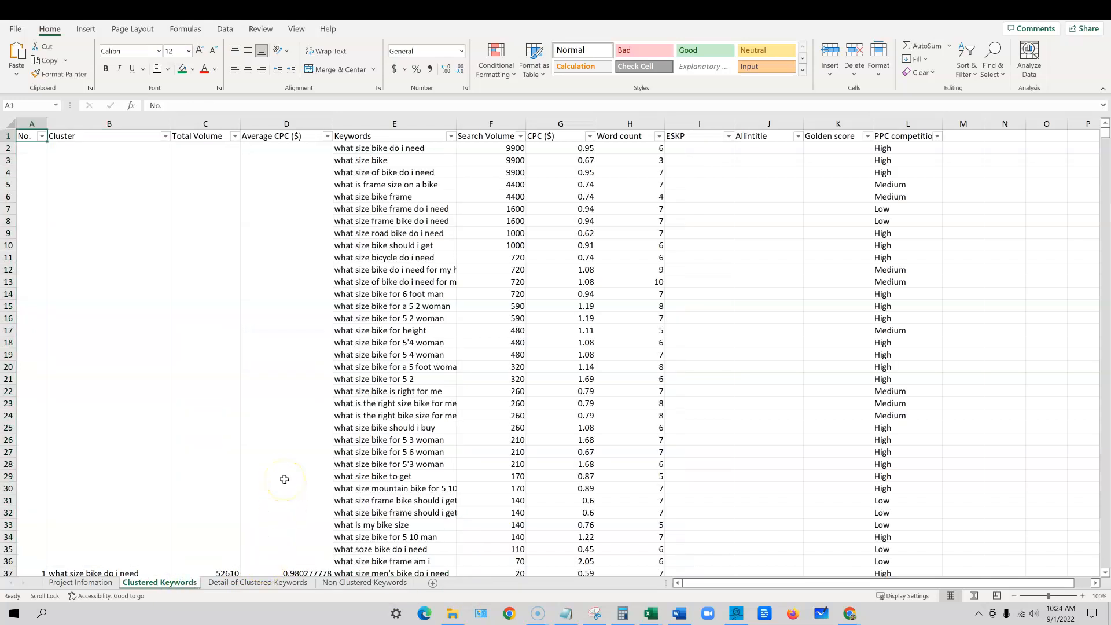
pyautogui.scroll(-2, 345, 409)
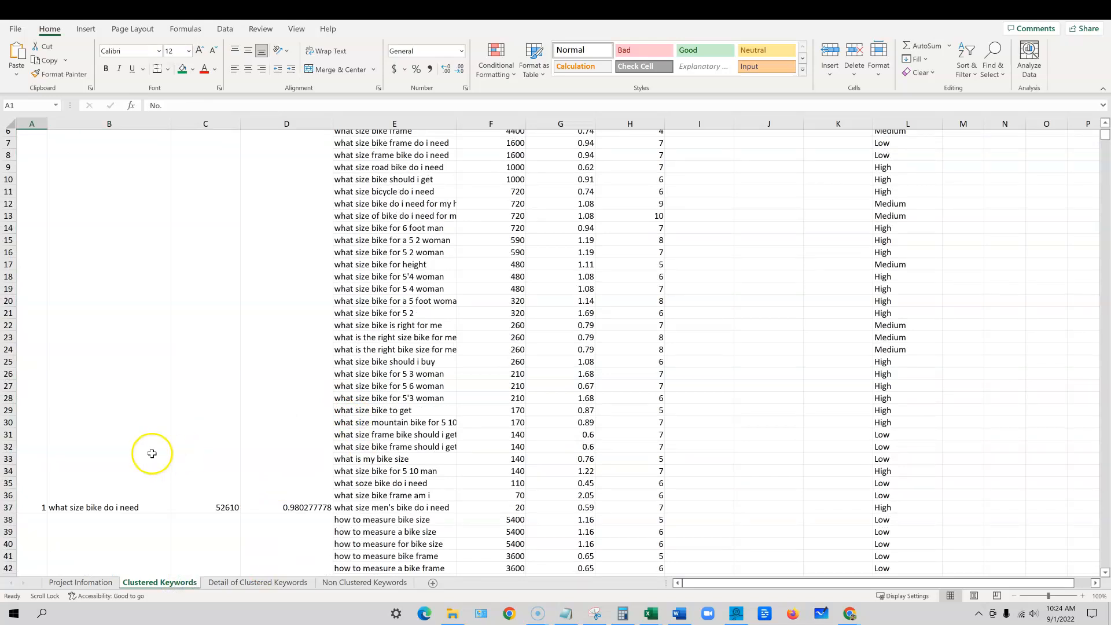
pyautogui.click(167, 200)
pyautogui.scroll(2, 145, 207)
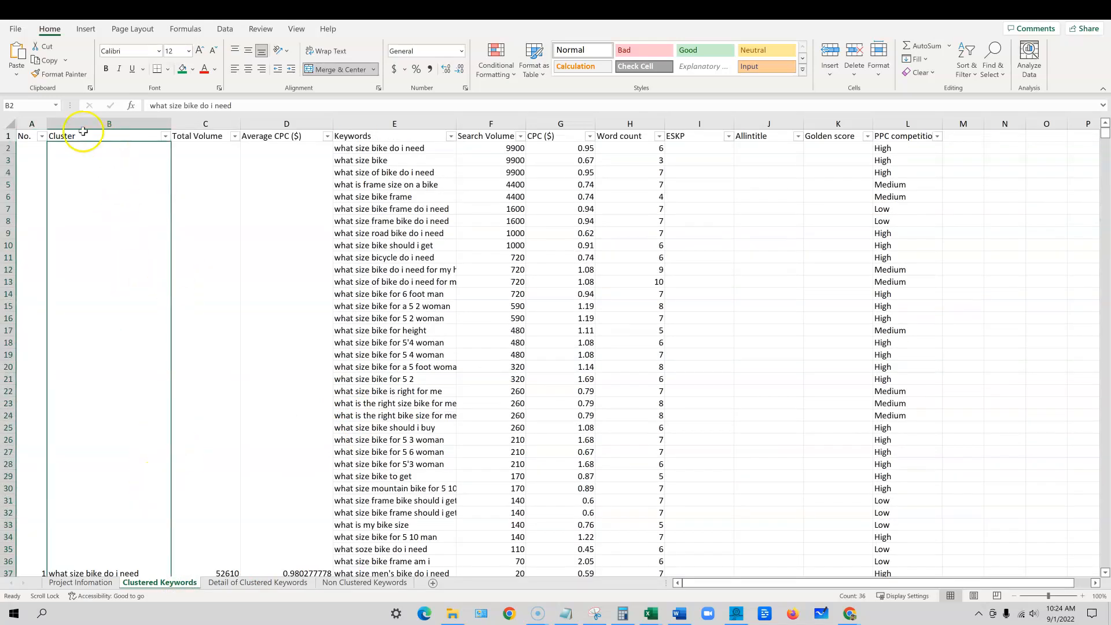
pyautogui.click(296, 29)
pyautogui.click(528, 73)
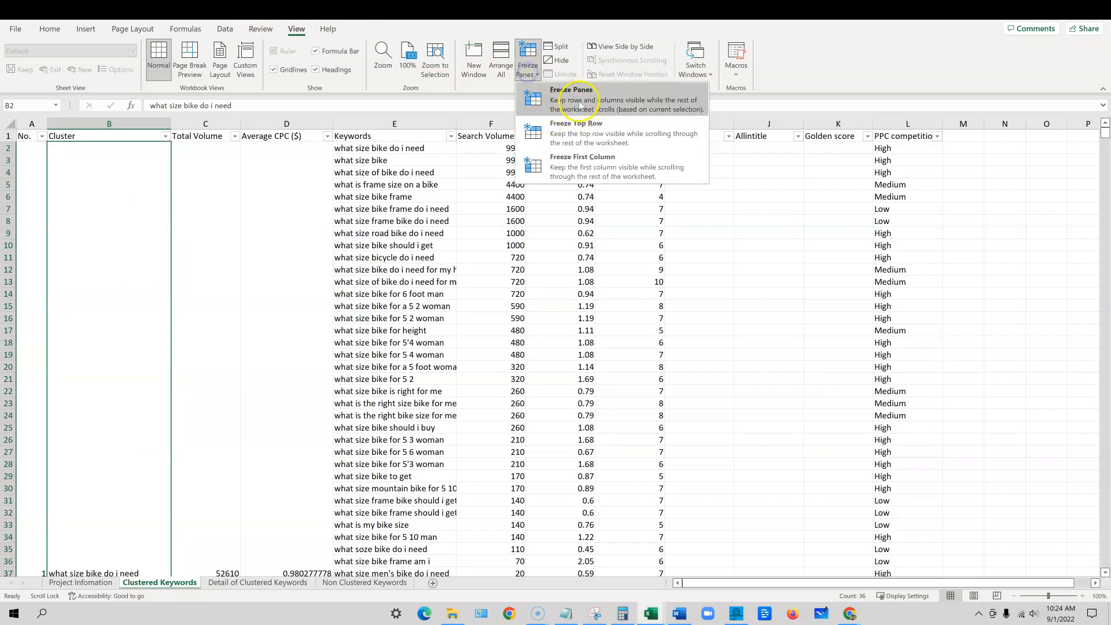
pyautogui.click(598, 128)
pyautogui.click(384, 269)
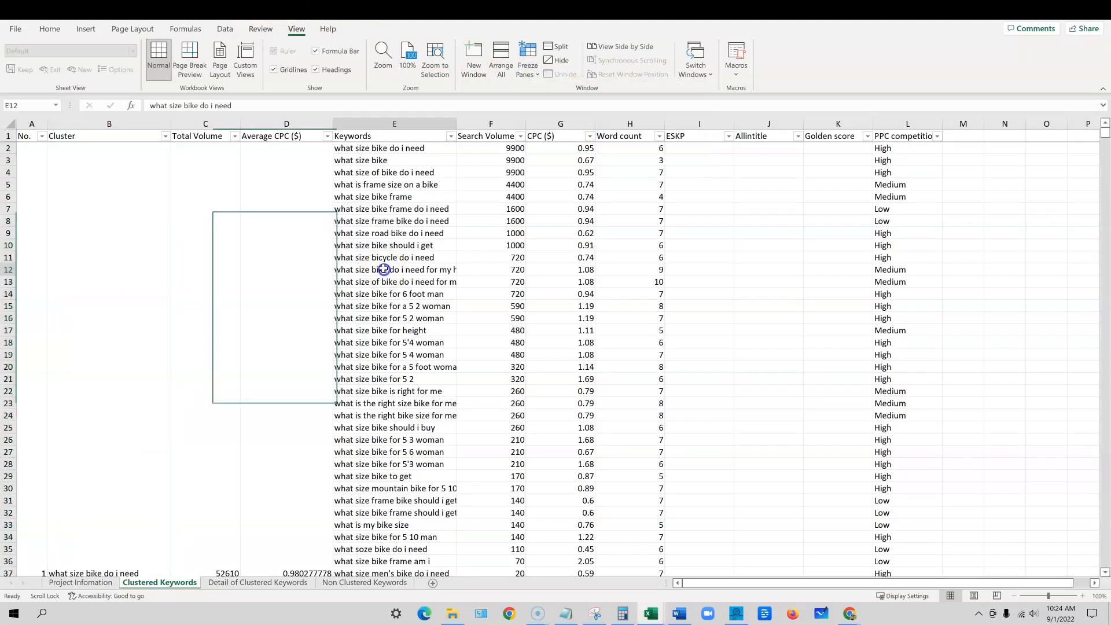
# Make the header row of the Clustered Keywords sheet bold.
pyautogui.click(8, 136)
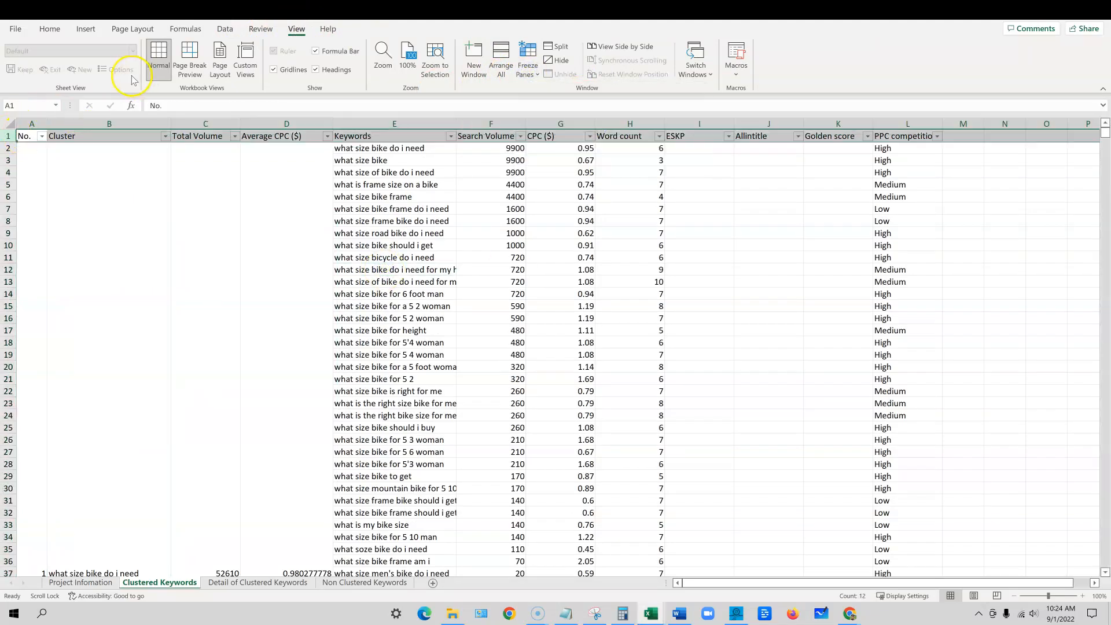
pyautogui.click(50, 30)
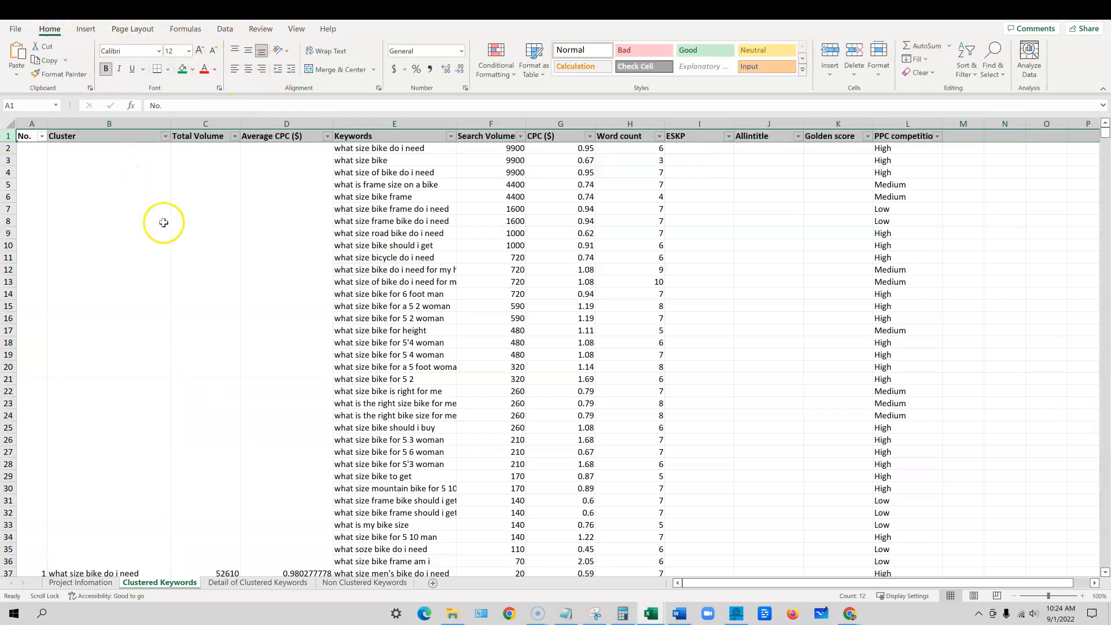
# Fill the Cluster through Keywords cells of the first two clusters, rows 2 to 75, with green.
pyautogui.click(203, 260)
pyautogui.click(251, 375)
pyautogui.scroll(-1, 243, 373)
pyautogui.click(105, 450)
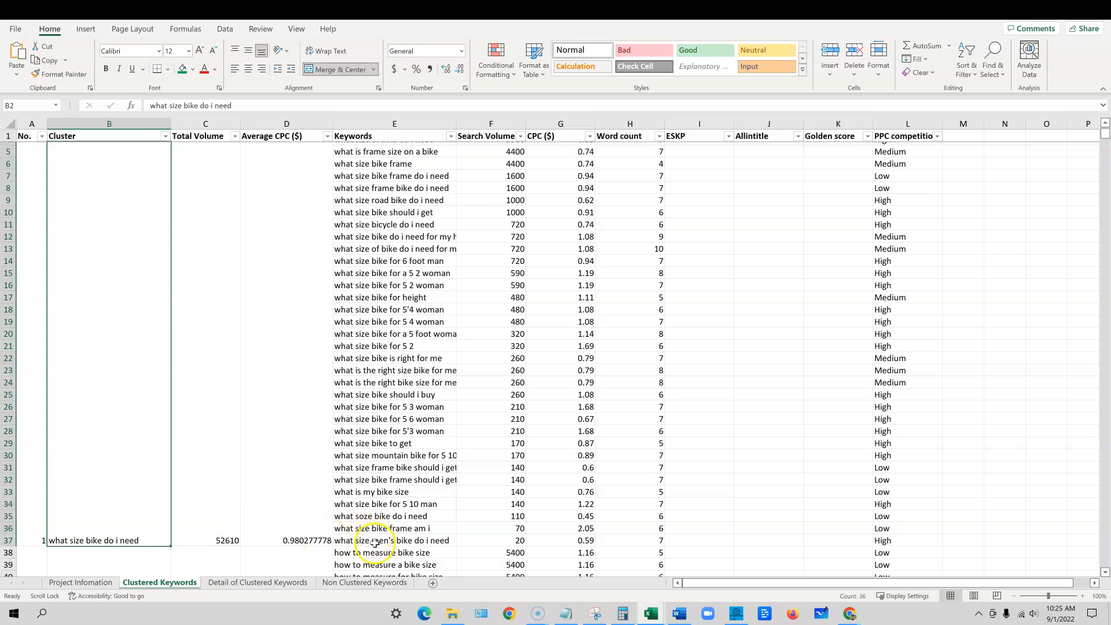
pyautogui.moveTo(394, 539); pyautogui.dragTo(395, 149)
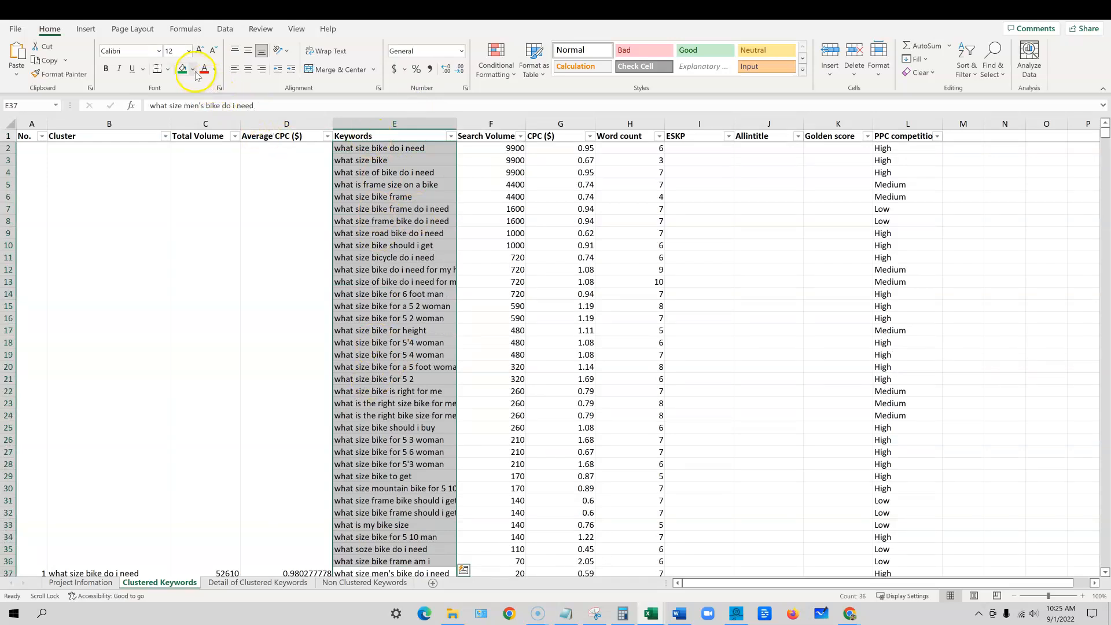
pyautogui.moveTo(402, 149); pyautogui.dragTo(177, 384)
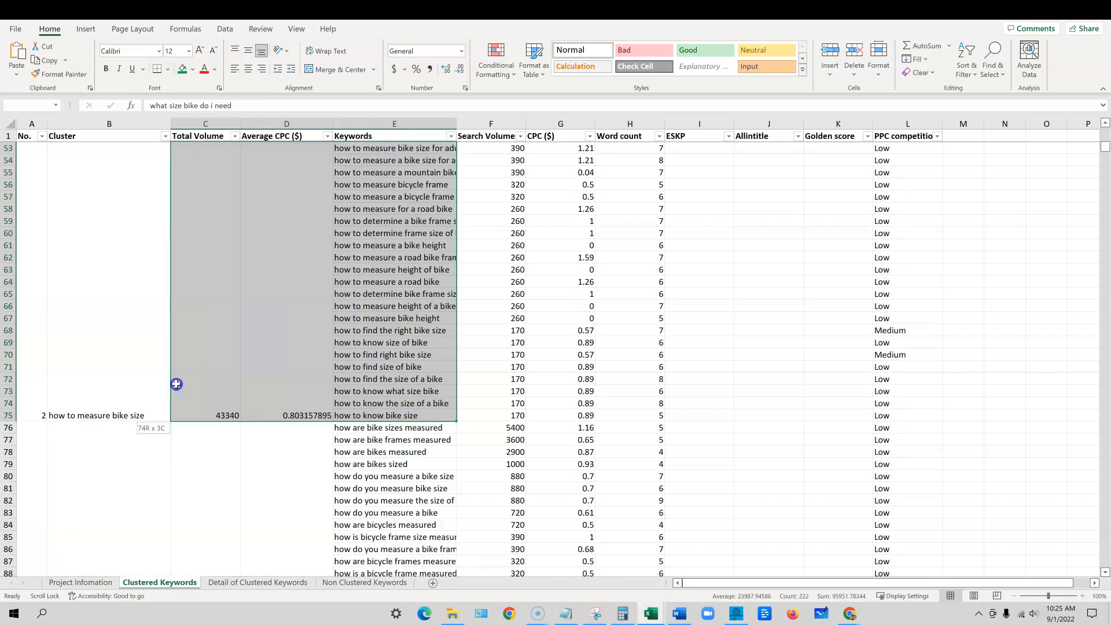
pyautogui.moveTo(211, 351); pyautogui.dragTo(82, 349)
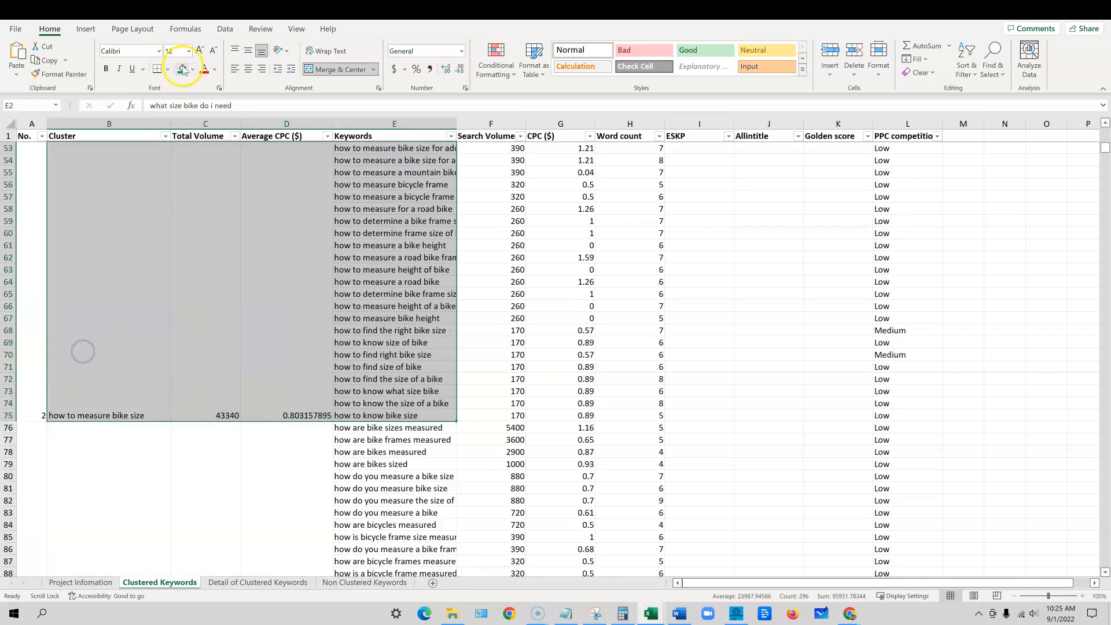
pyautogui.click(183, 68)
# Make the "how to measure bike size" cluster name bold and fill its Cluster through Keywords cells with light olive green.
pyautogui.click(105, 414)
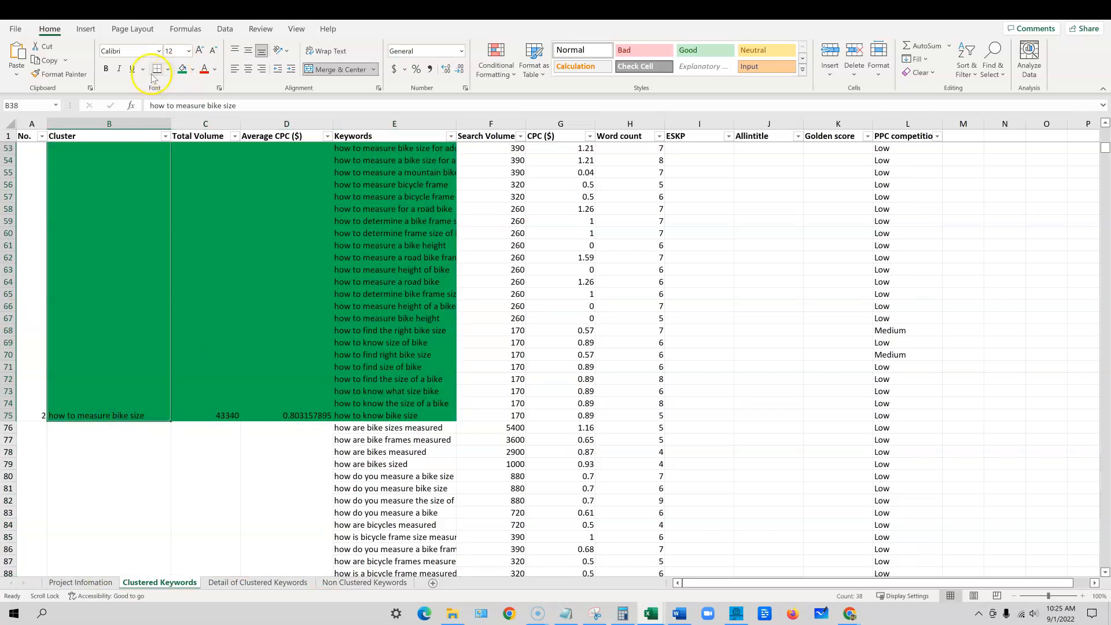
pyautogui.scroll(9, 217, 526)
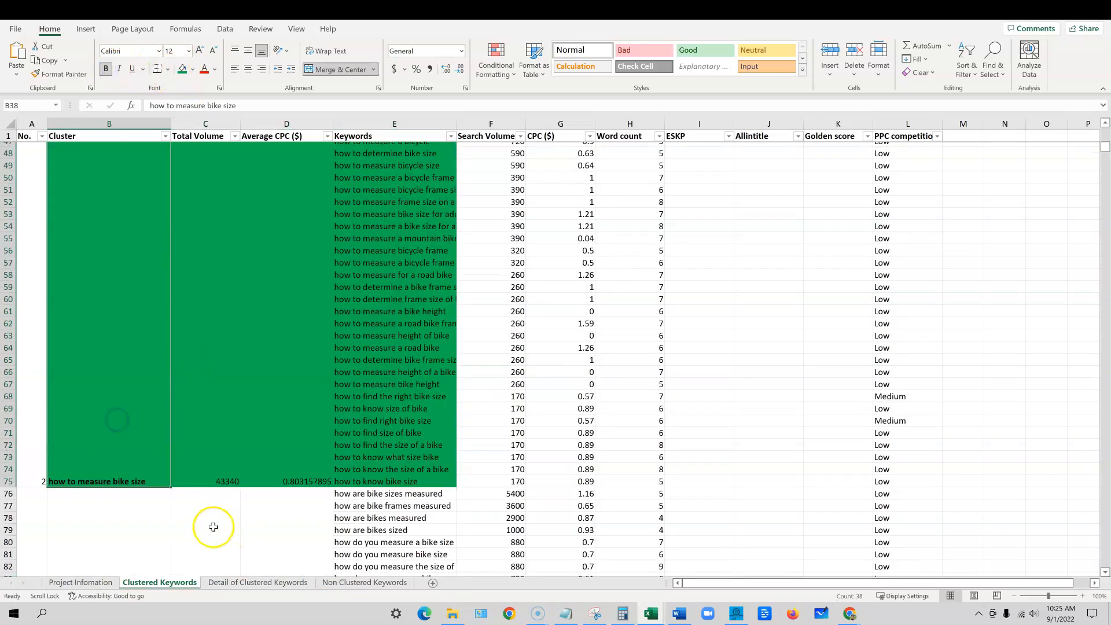
pyautogui.scroll(5, 212, 527)
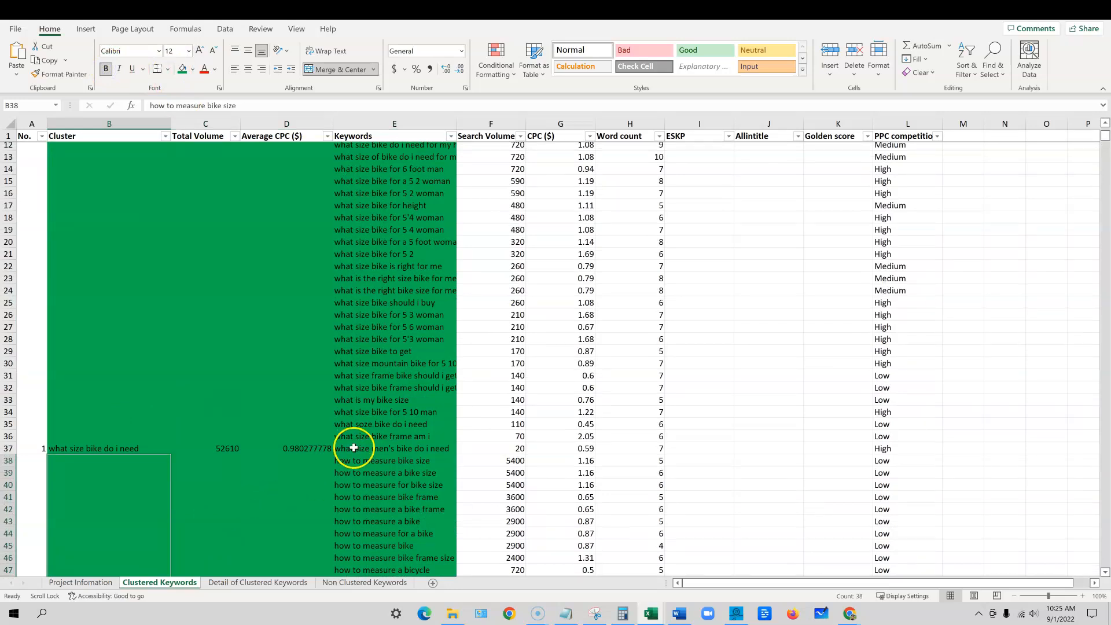
pyautogui.keyDown('shift'); pyautogui.click(359, 470); pyautogui.keyUp('shift')
pyautogui.click(184, 68)
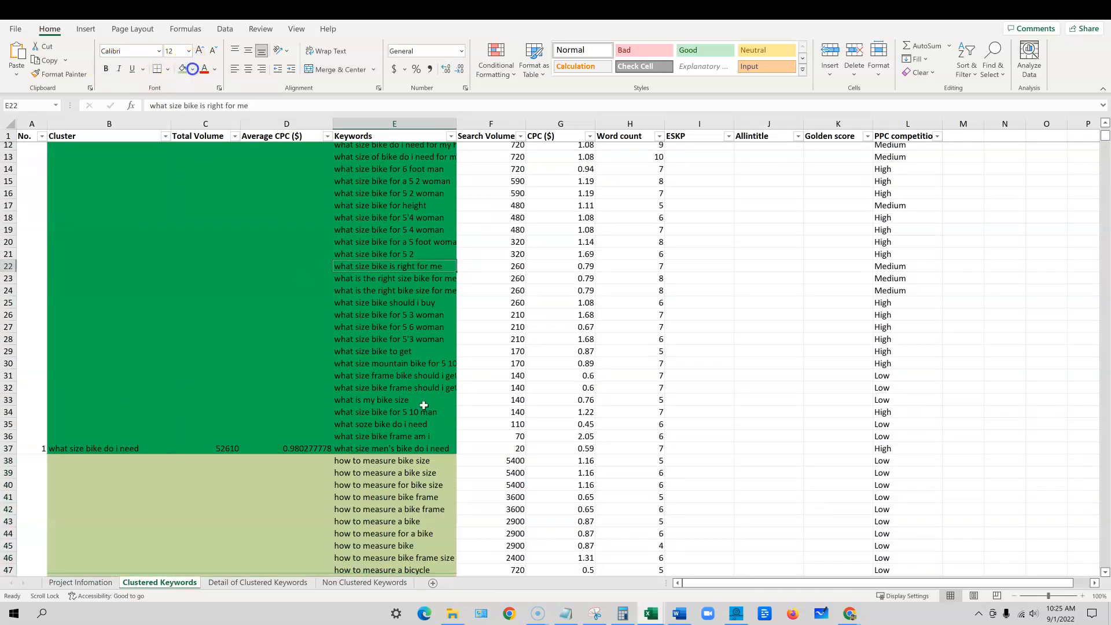
# Examine the individual keywords grouped under the "what size bike do i need" cluster at 80% zoom.
pyautogui.scroll(3, 409, 335)
pyautogui.click(426, 392)
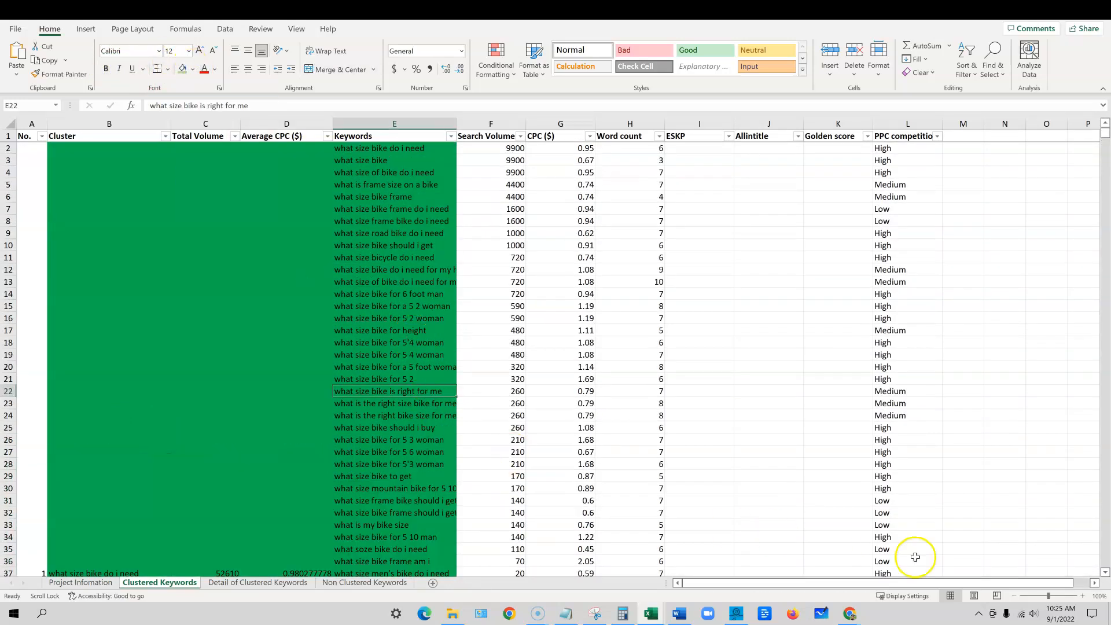
pyautogui.click(1014, 596)
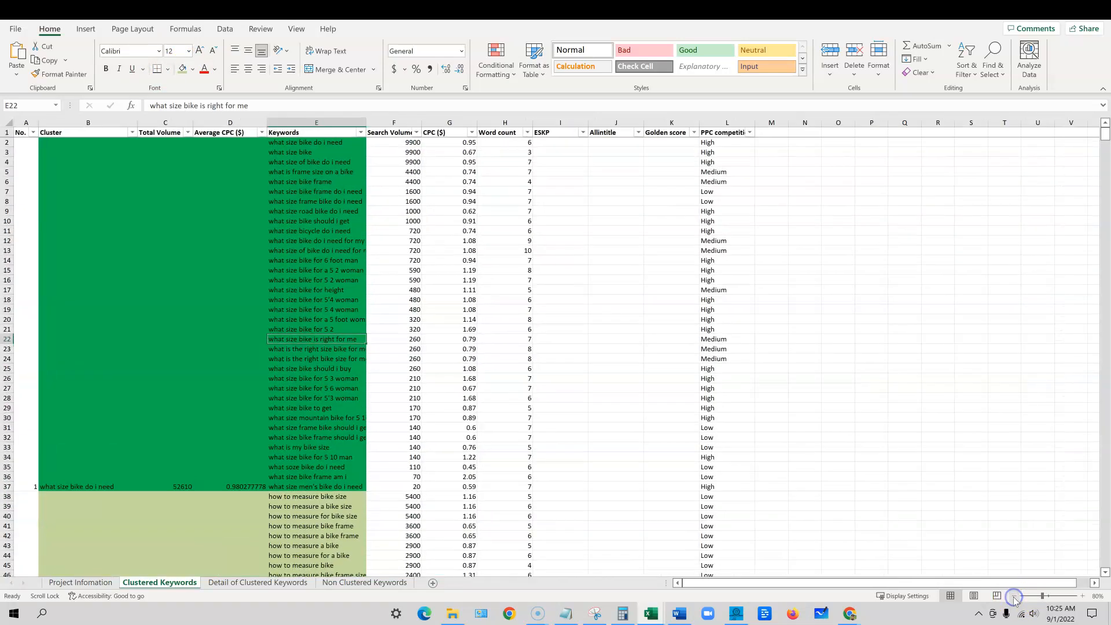
pyautogui.click(414, 290)
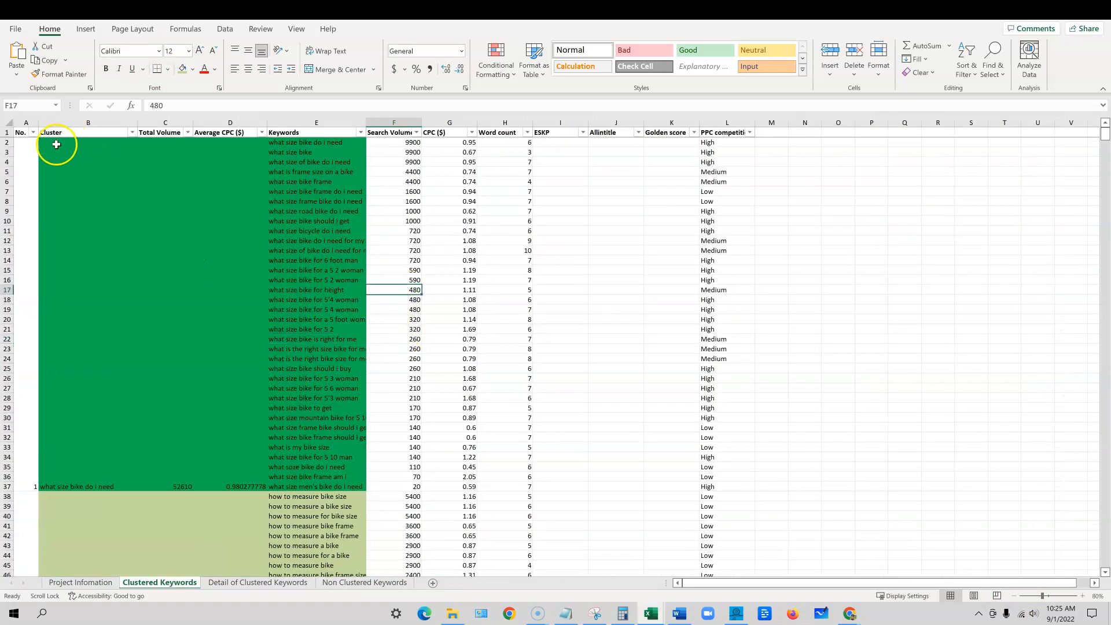
pyautogui.click(73, 378)
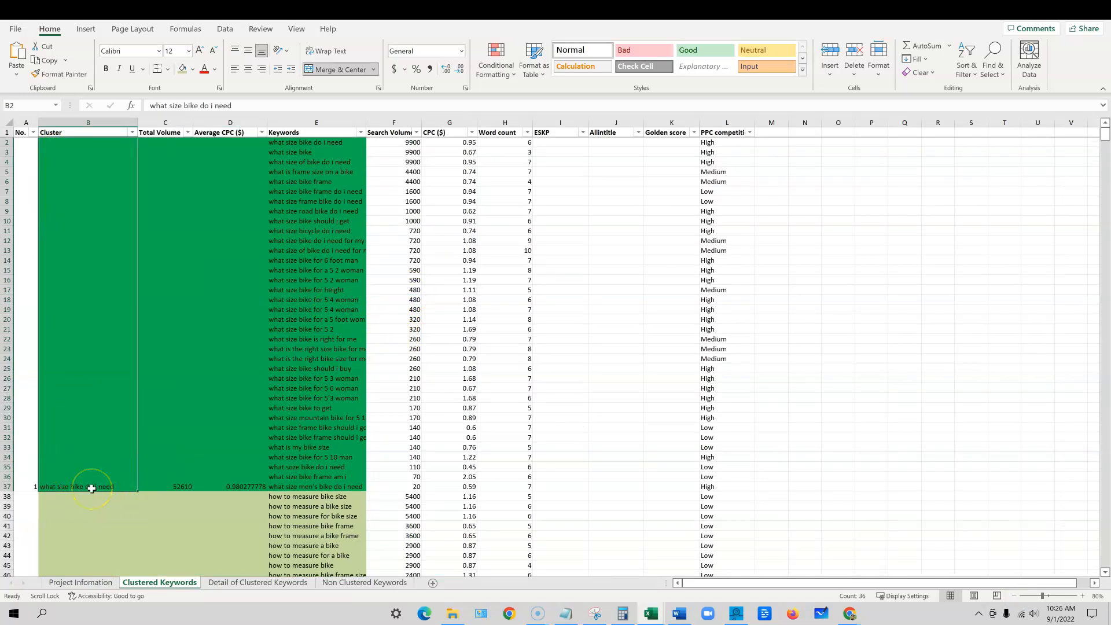
pyautogui.moveTo(320, 487); pyautogui.dragTo(347, 143)
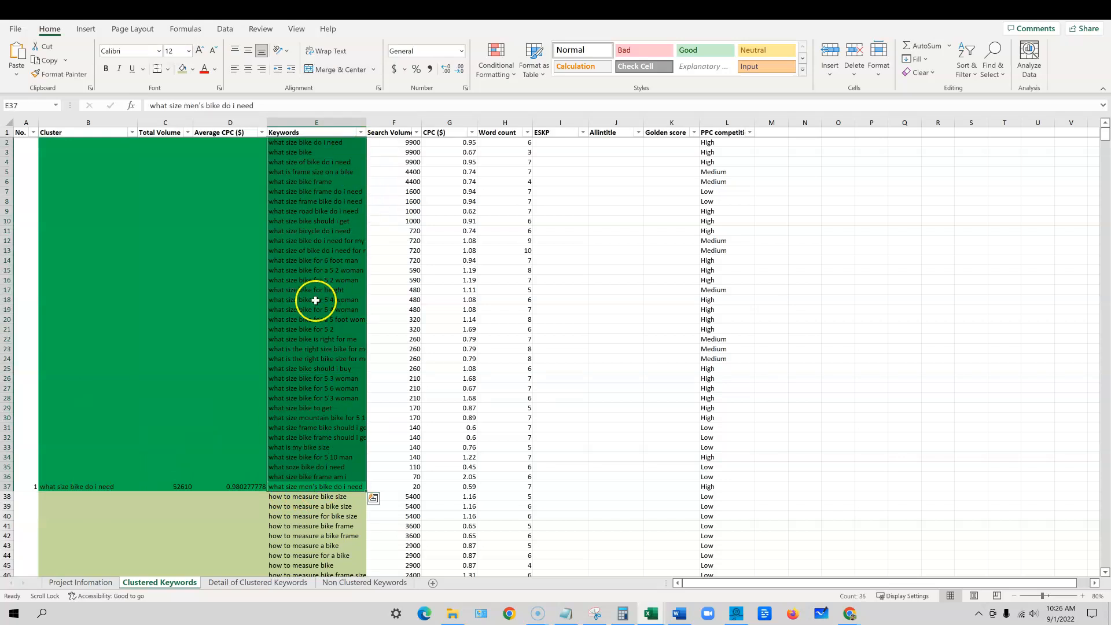
pyautogui.click(311, 288)
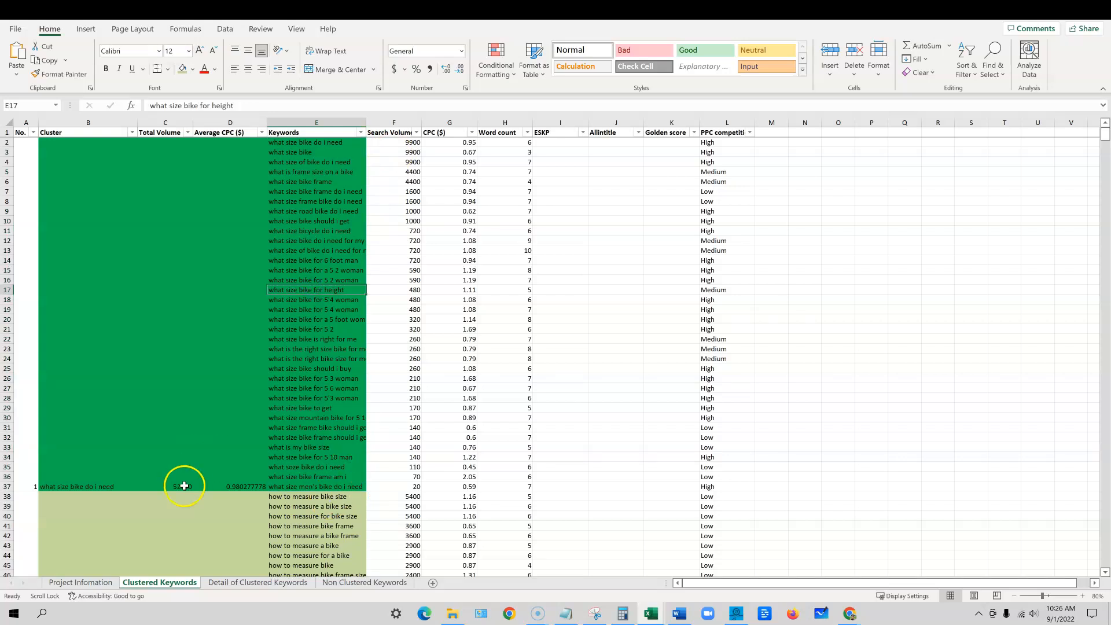
pyautogui.click(322, 351)
pyautogui.click(315, 438)
pyautogui.click(308, 478)
pyautogui.click(320, 395)
pyautogui.click(325, 291)
pyautogui.click(331, 192)
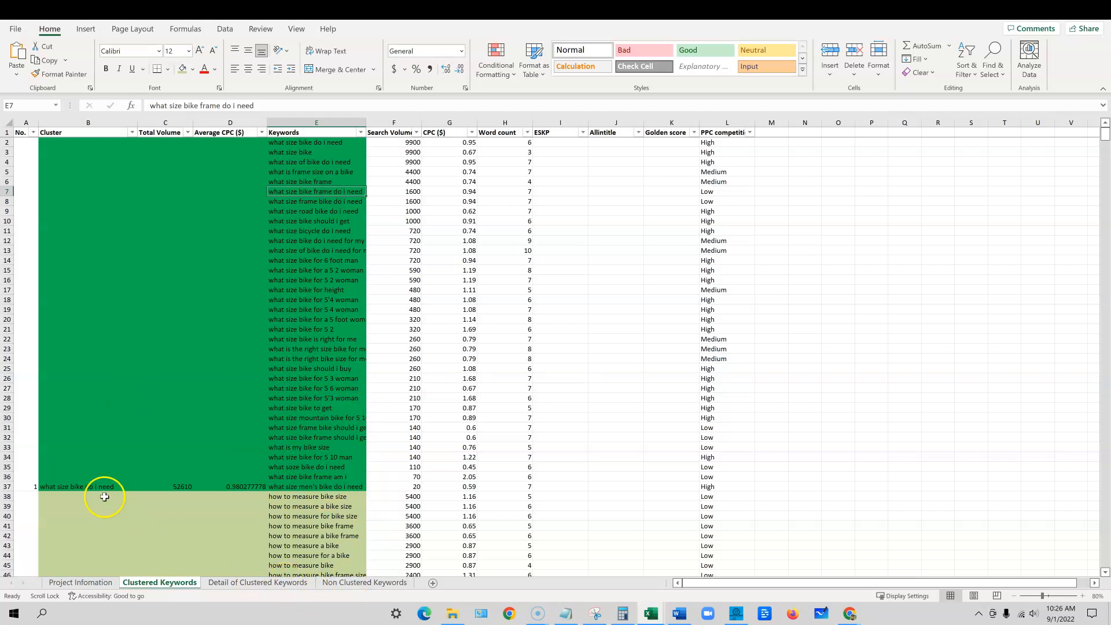
# Copy the "what size bike do i need" cluster cell and check the Cluster column on the Detail of Clustered Keywords sheet.
pyautogui.click(105, 487)
pyautogui.hotkey('ctrl', 'c')
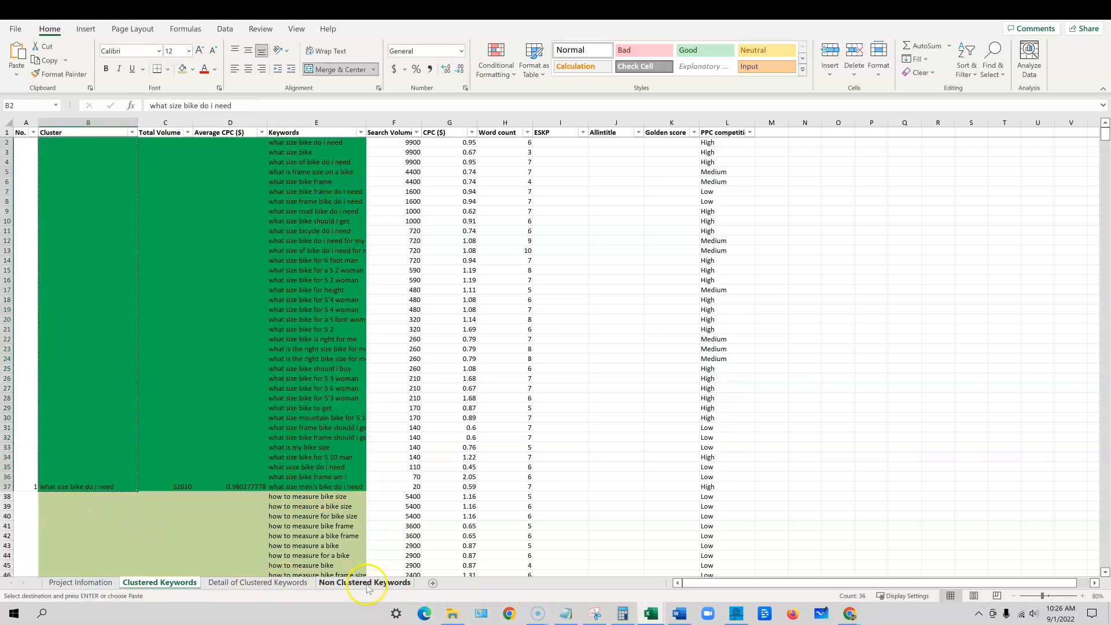
pyautogui.click(258, 583)
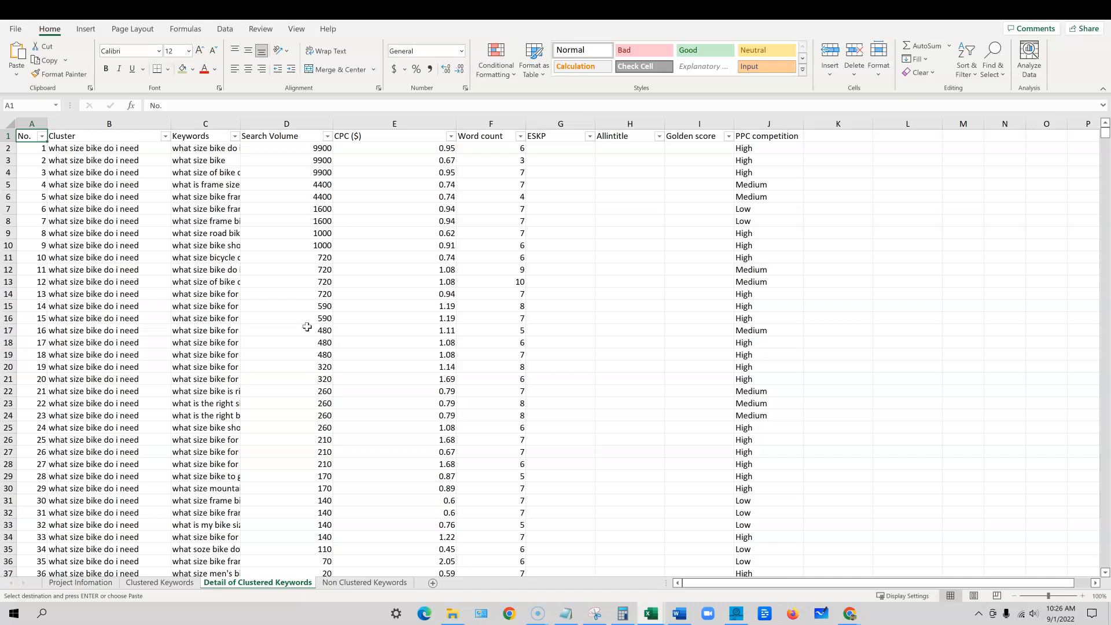
pyautogui.moveTo(135, 148); pyautogui.dragTo(107, 549)
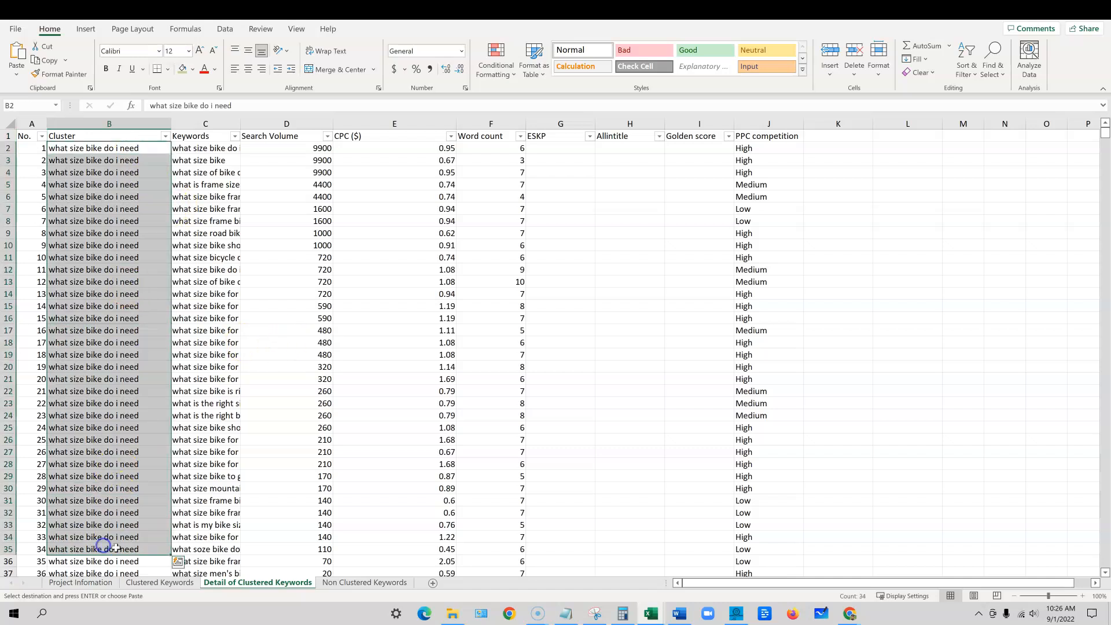
pyautogui.click(82, 136)
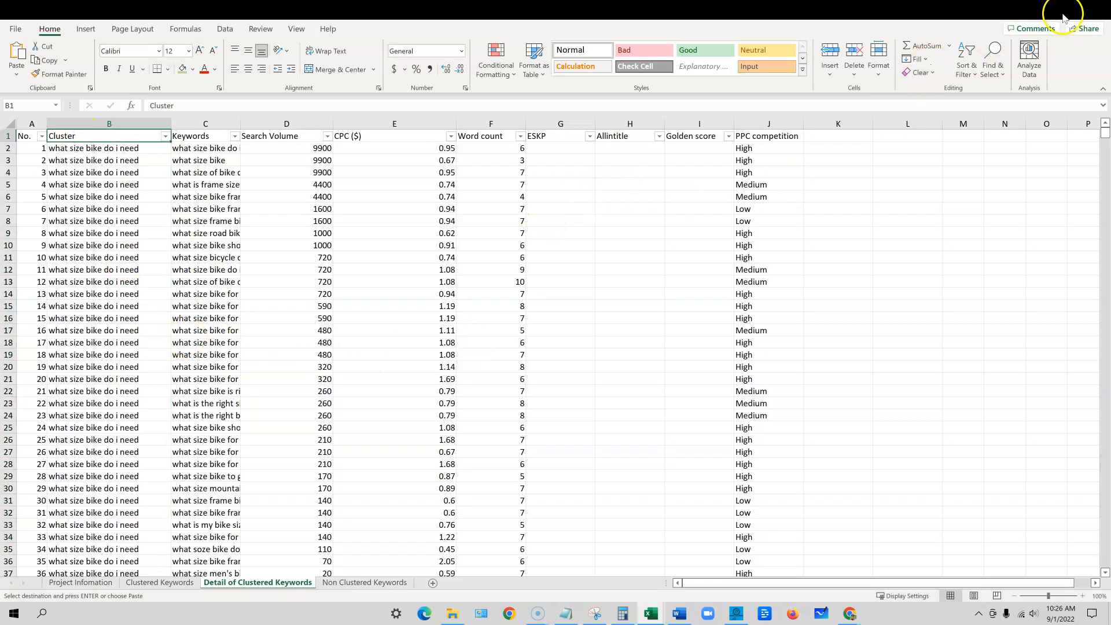
# Return to the Clustered Keywords sheet and review the first cluster's name alongside its keywords in rows 2 to 37.
pyautogui.click(153, 580)
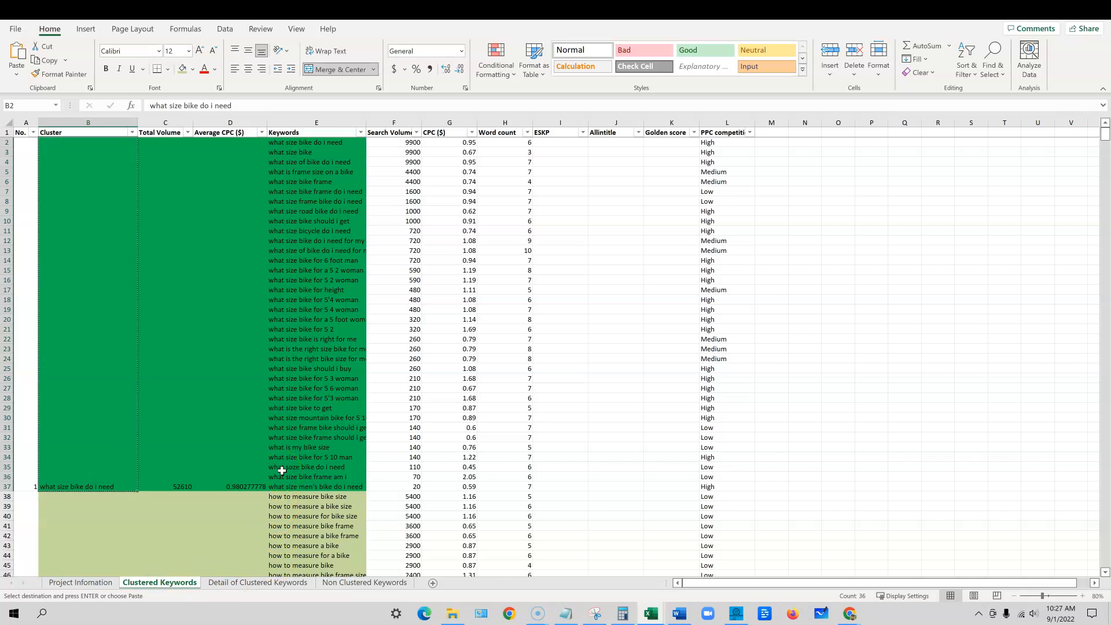
pyautogui.moveTo(329, 487); pyautogui.dragTo(350, 141)
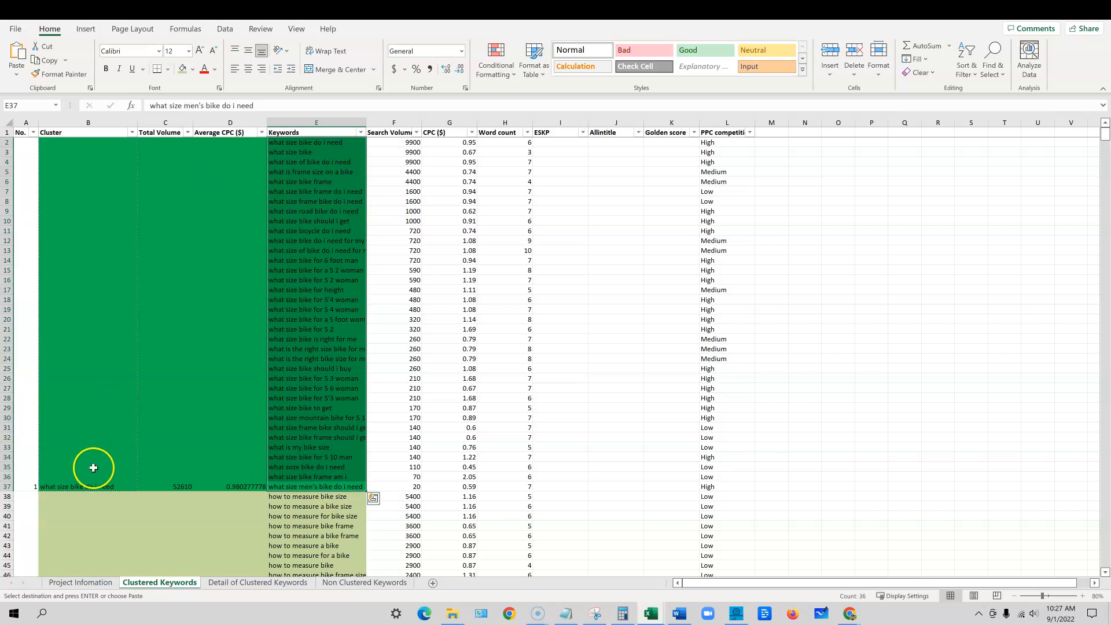
pyautogui.click(82, 484)
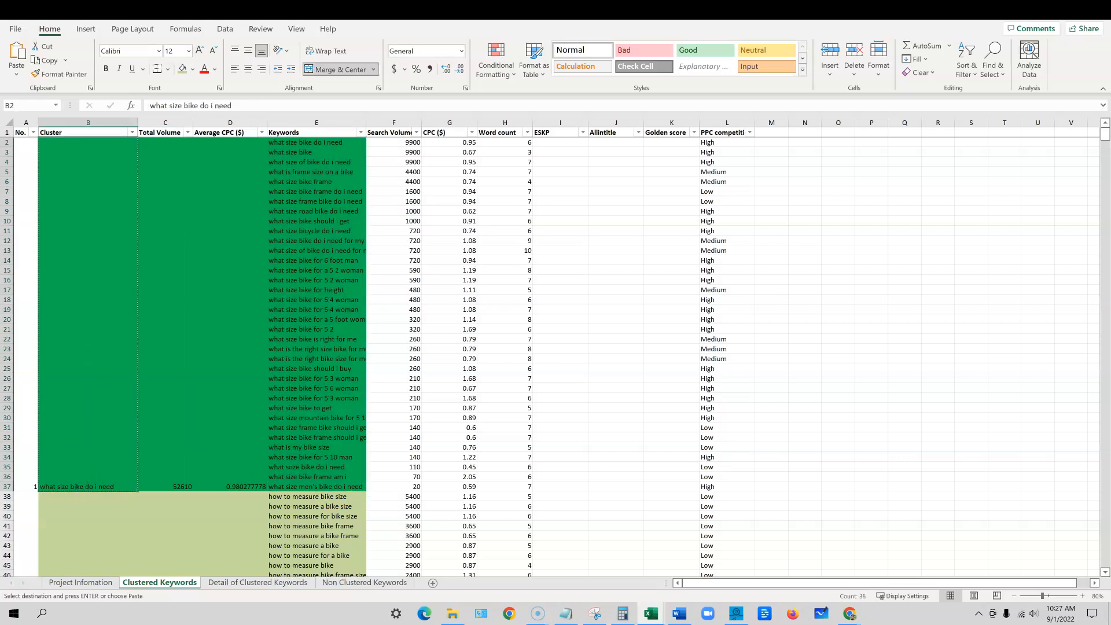
pyautogui.moveTo(288, 485); pyautogui.dragTo(312, 147)
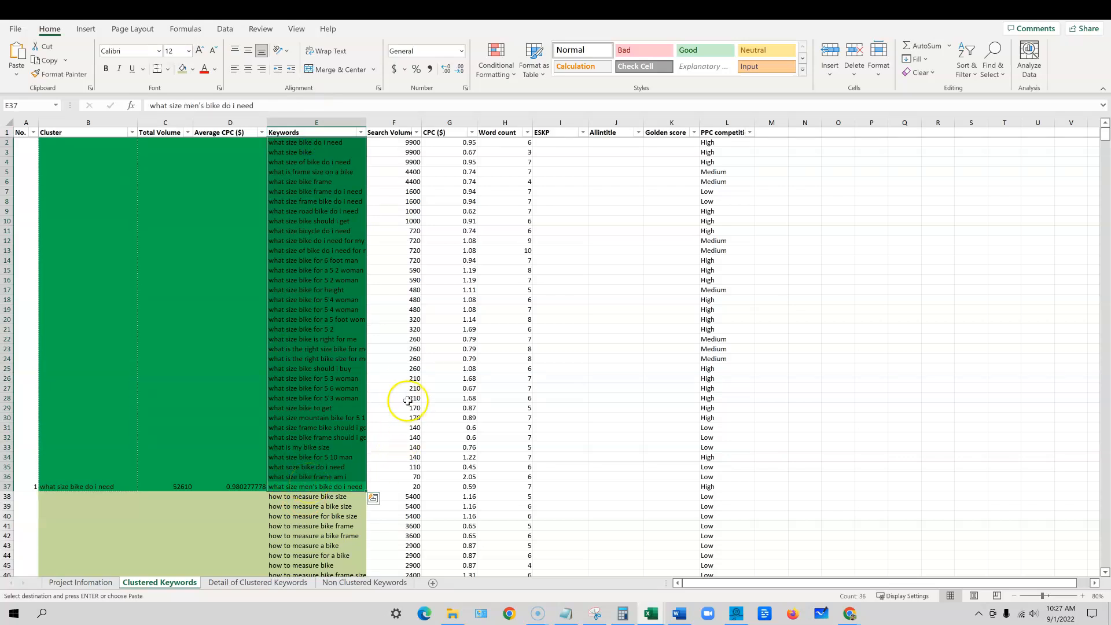
pyautogui.moveTo(111, 263); pyautogui.dragTo(332, 293)
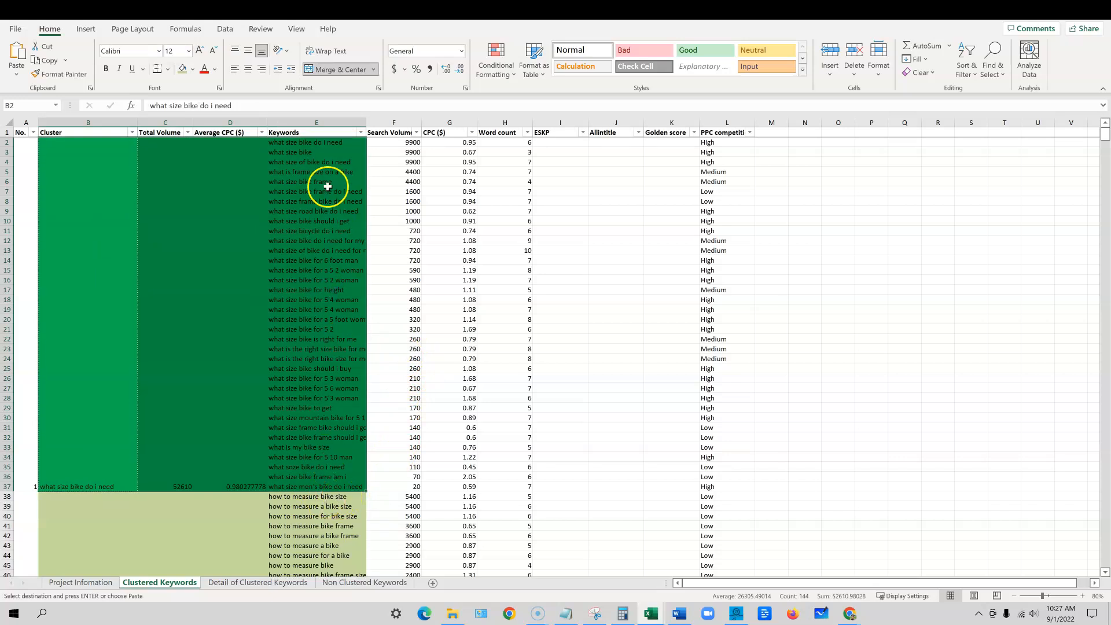
pyautogui.scroll(-1, 308, 462)
pyautogui.scroll(1, 308, 463)
pyautogui.click(326, 251)
pyautogui.click(326, 142)
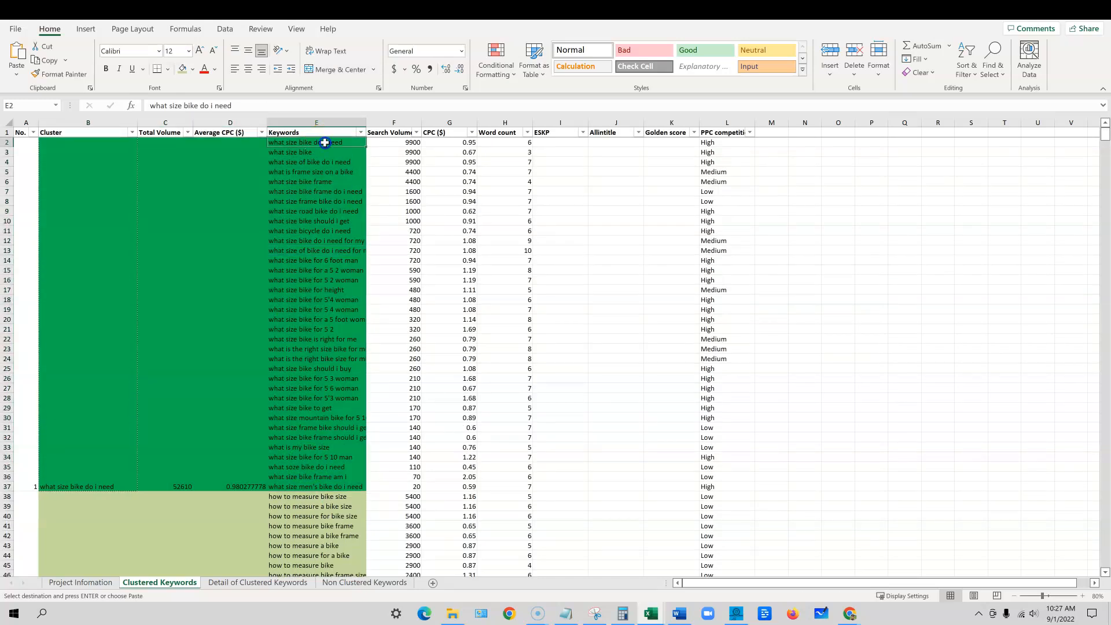
pyautogui.moveTo(325, 142); pyautogui.dragTo(331, 486)
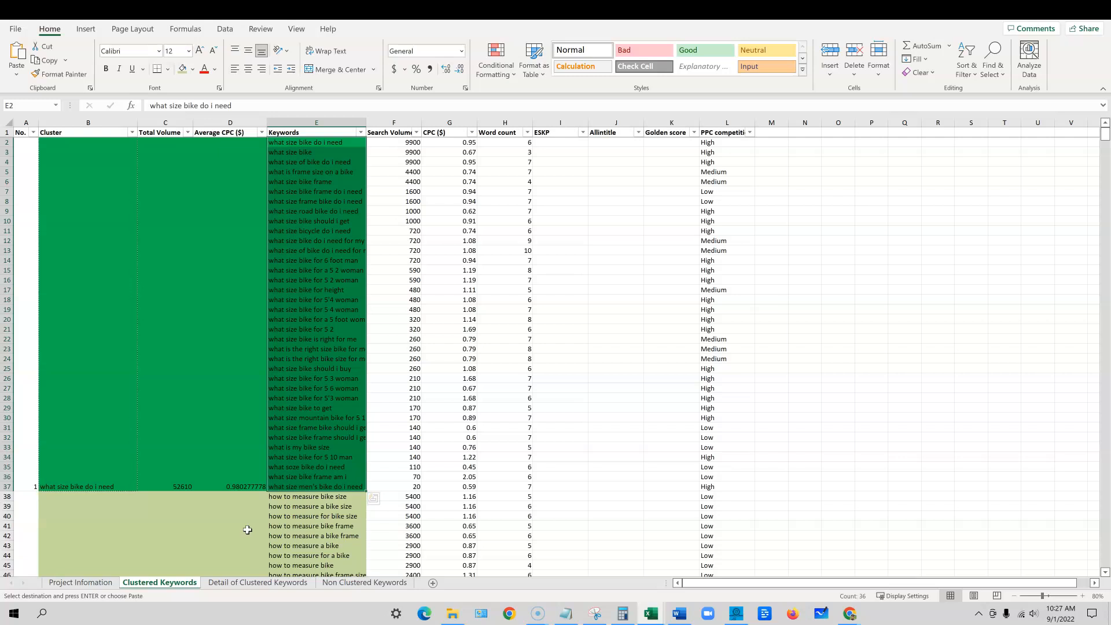
# Compare the keyword range E2:E37 with the "what size bike do i need" cluster name.
pyautogui.click(327, 155)
pyautogui.moveTo(330, 142); pyautogui.dragTo(344, 489)
pyautogui.hotkey('ctrl', 'v')
pyautogui.scroll(-1, 174, 486)
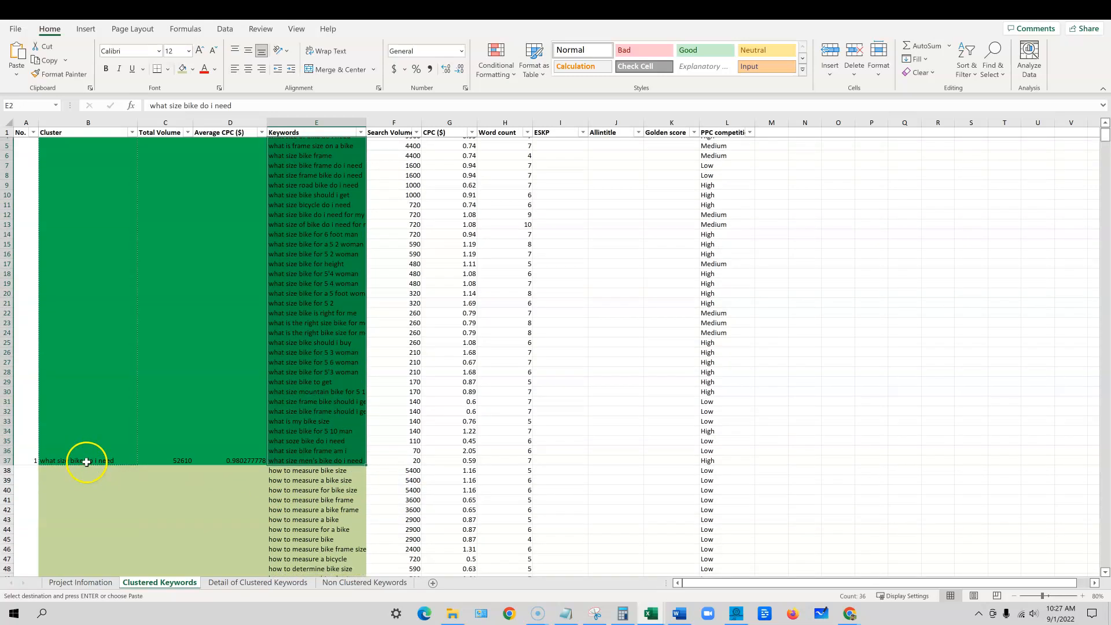
pyautogui.click(85, 461)
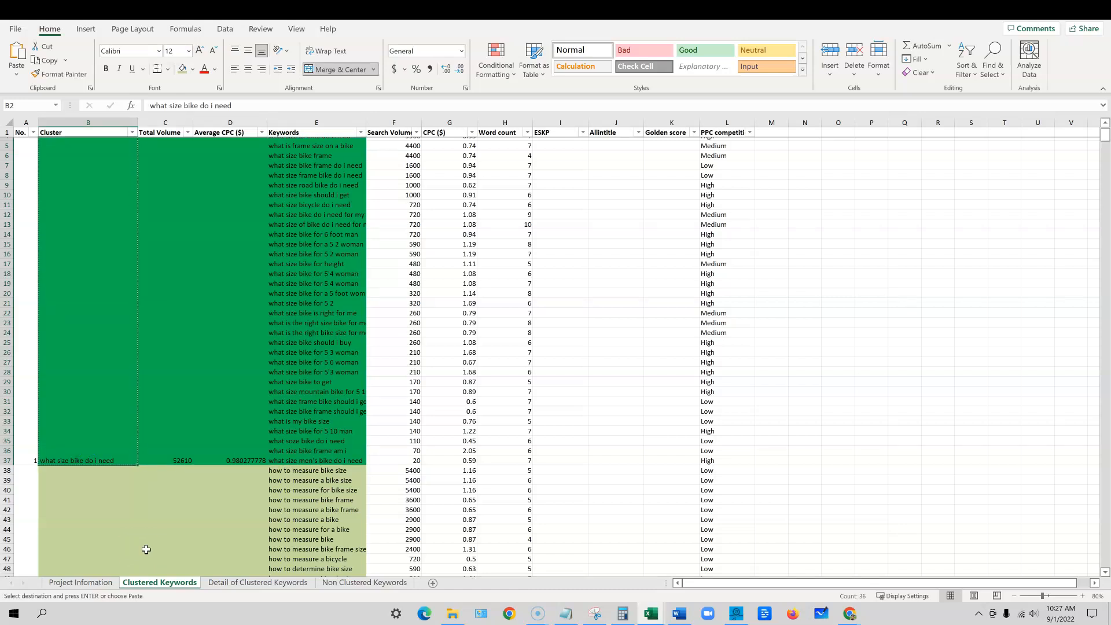
pyautogui.click(73, 459)
pyautogui.moveTo(328, 457); pyautogui.dragTo(354, 138)
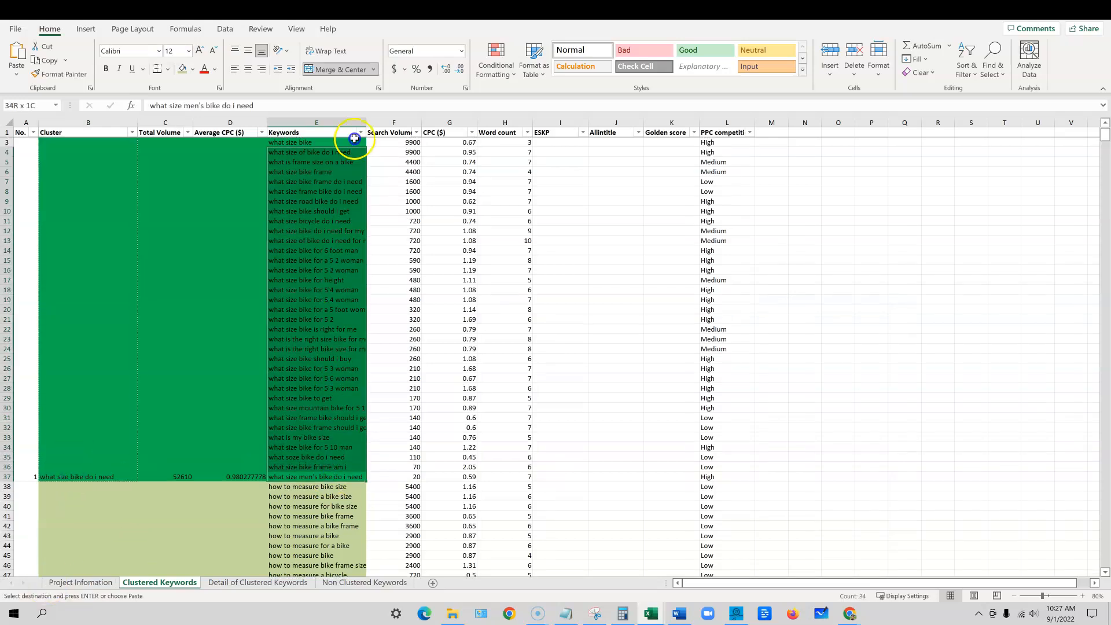
# Look over the "how to measure bike size" cluster and compare it with the first cluster's keywords.
pyautogui.click(200, 380)
pyautogui.scroll(-2, 263, 471)
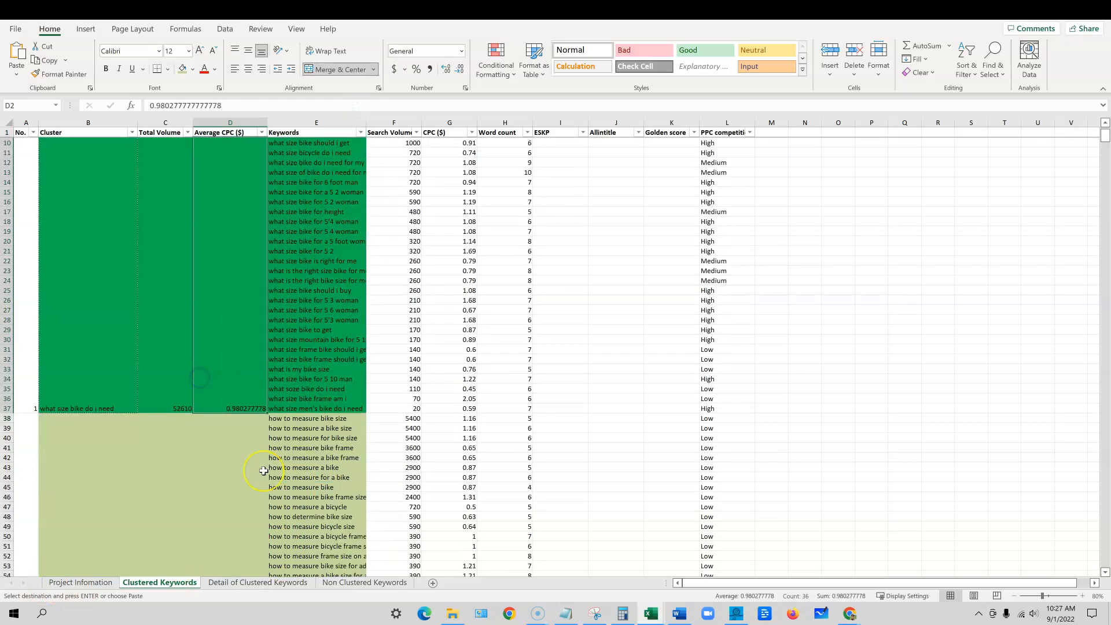
pyautogui.scroll(-1, 263, 470)
pyautogui.scroll(4, 263, 471)
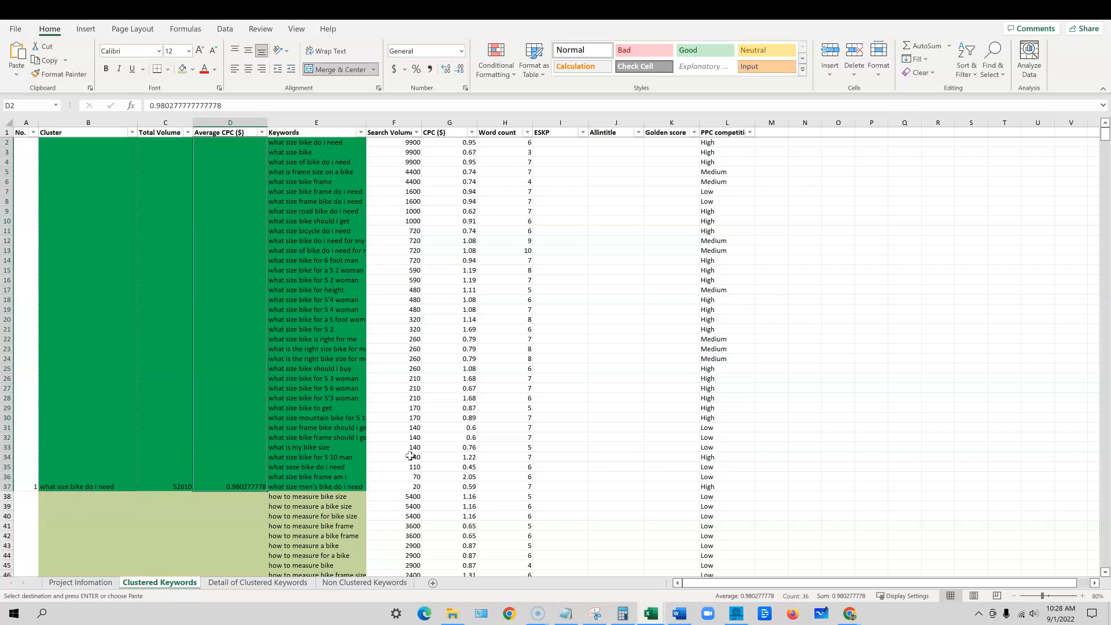
pyautogui.scroll(-10, 382, 453)
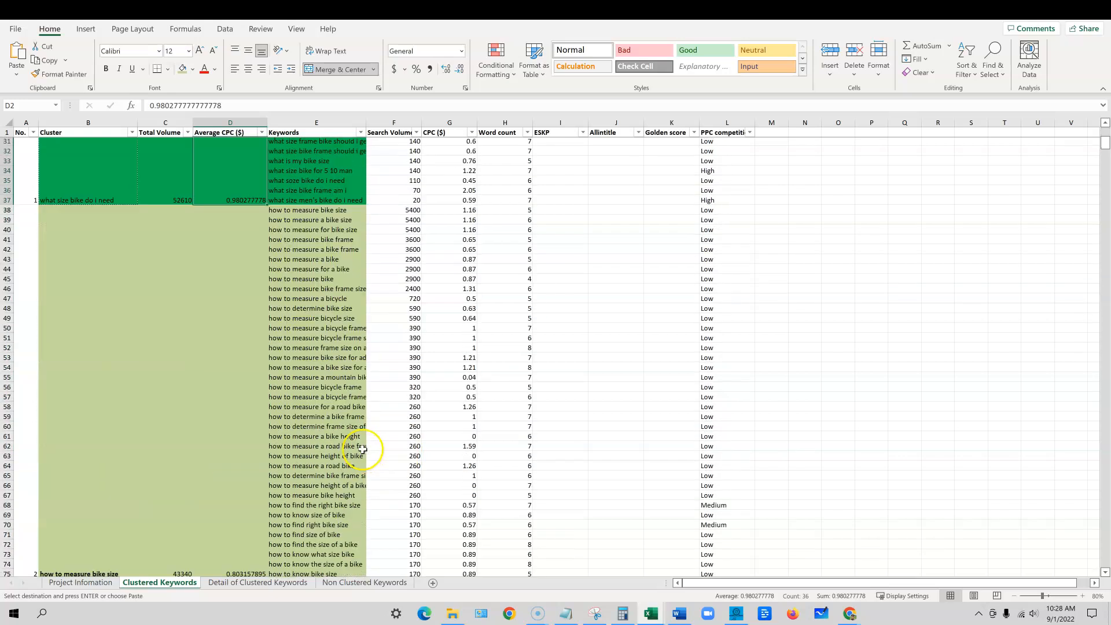
pyautogui.scroll(-1, 362, 448)
pyautogui.click(97, 540)
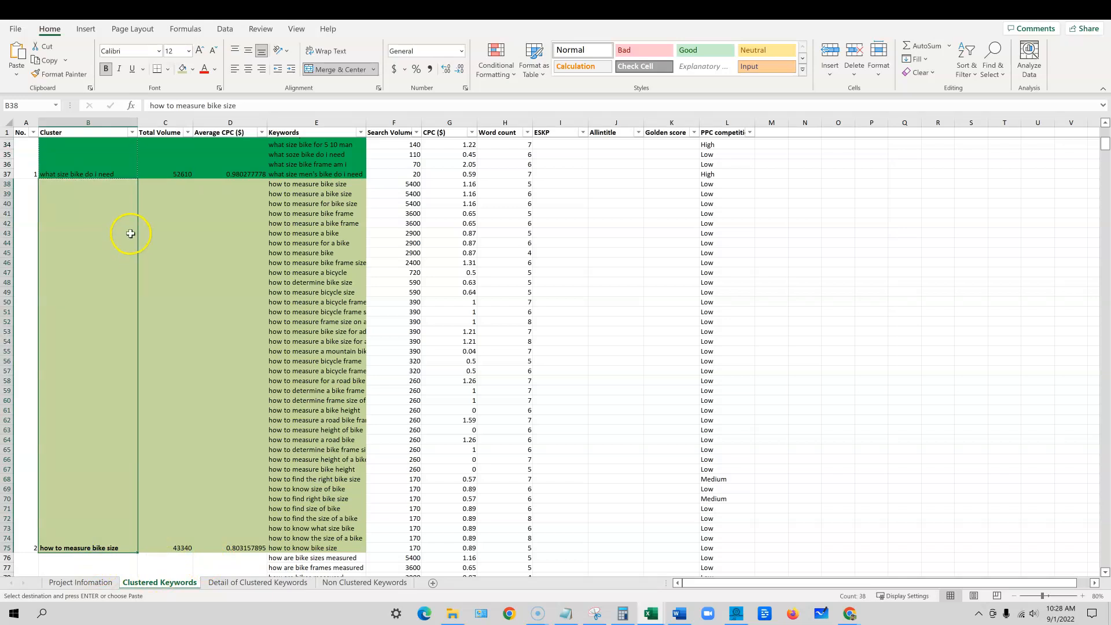
pyautogui.click(101, 173)
pyautogui.scroll(5, 231, 283)
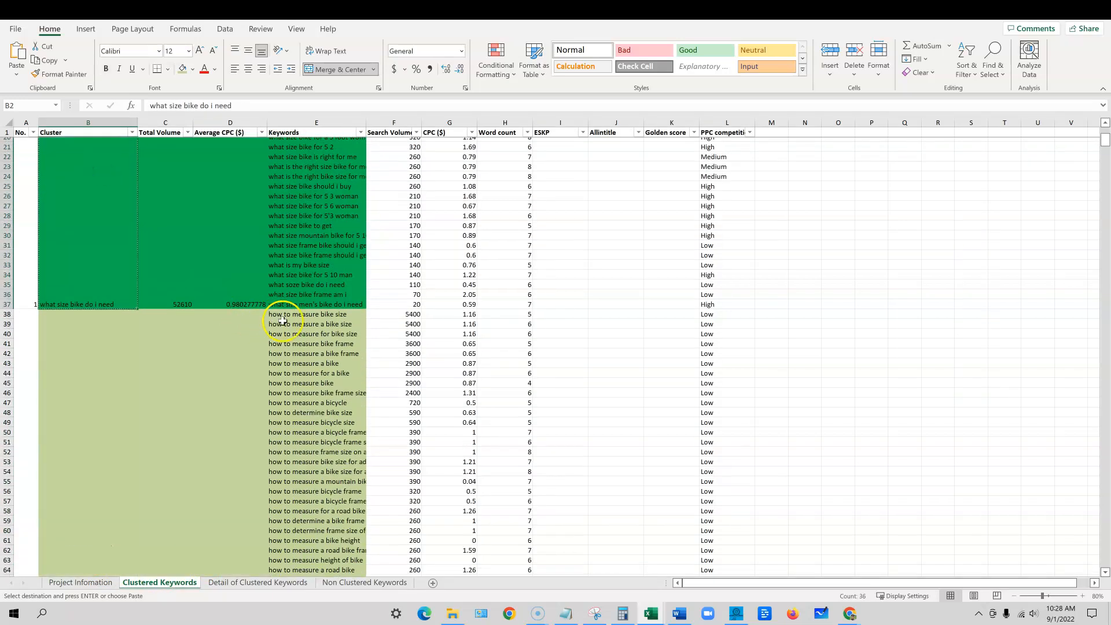
pyautogui.click(310, 306)
pyautogui.moveTo(311, 305); pyautogui.dragTo(349, 325)
pyautogui.scroll(-10, 341, 384)
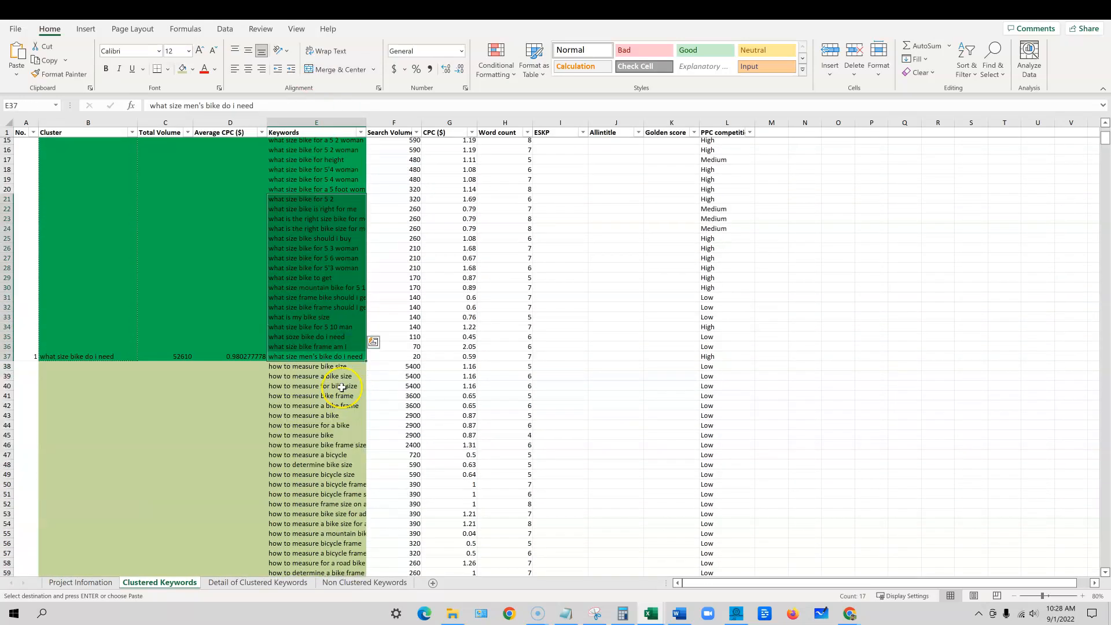
# Review the "how to measure bike size" cluster by selecting its name together with its keywords in rows 38 to 75.
pyautogui.scroll(-1, 342, 387)
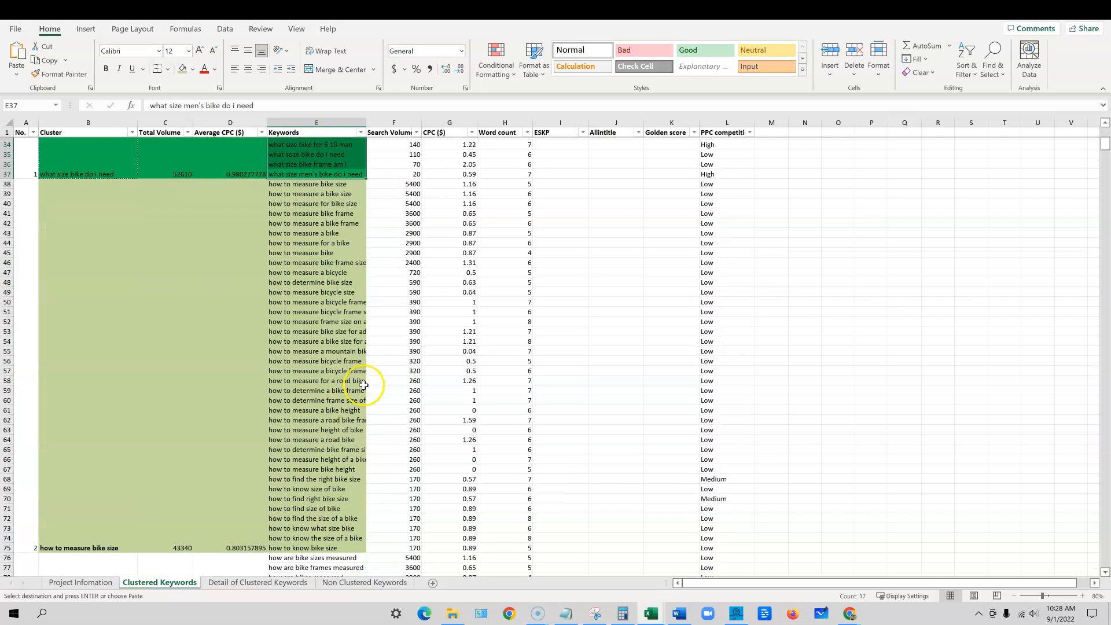
pyautogui.click(95, 547)
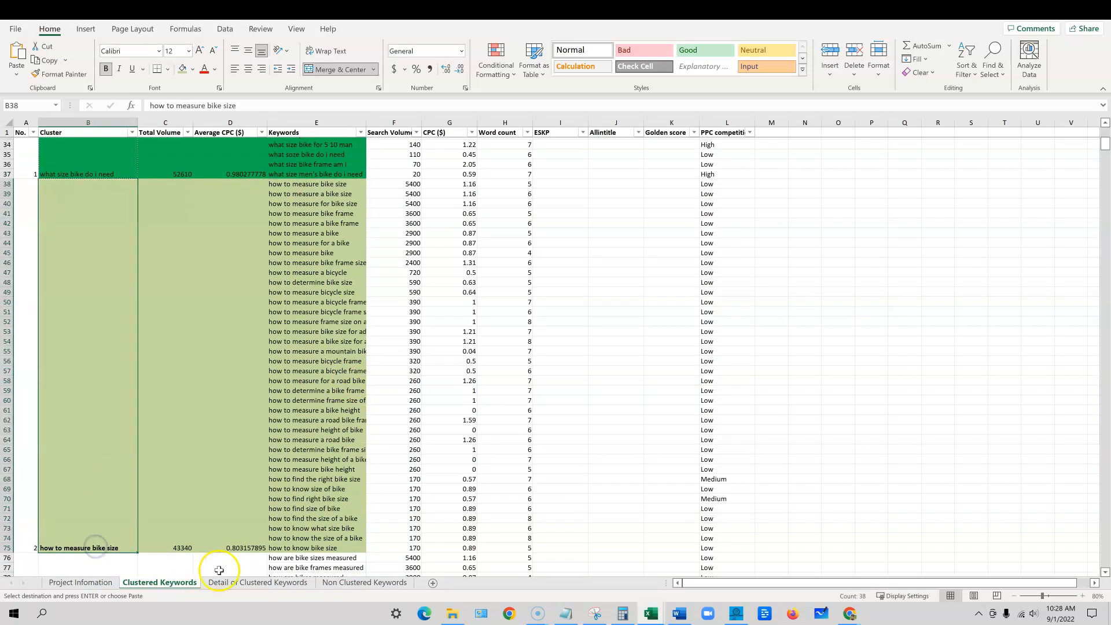
pyautogui.moveTo(303, 550); pyautogui.dragTo(305, 481)
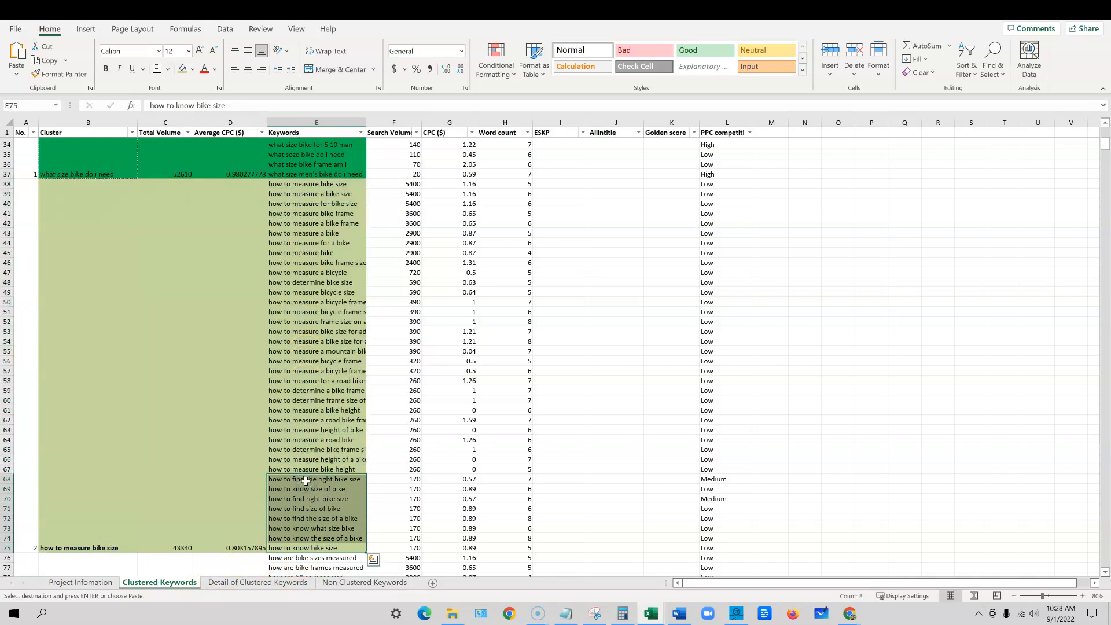
pyautogui.click(118, 354)
pyautogui.keyDown('shift'); pyautogui.click(344, 349); pyautogui.keyUp('shift')
# Examine the "how are bike sizes measured" cluster and compare its name with the keyword range E76:E105.
pyautogui.scroll(-12, 350, 526)
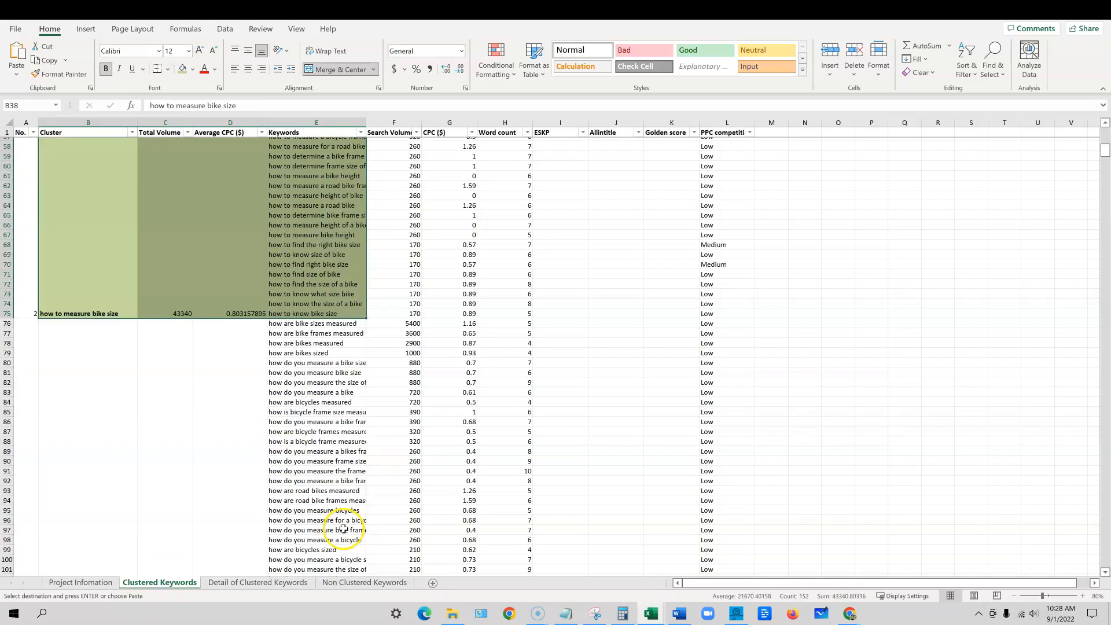
pyautogui.scroll(1, 141, 496)
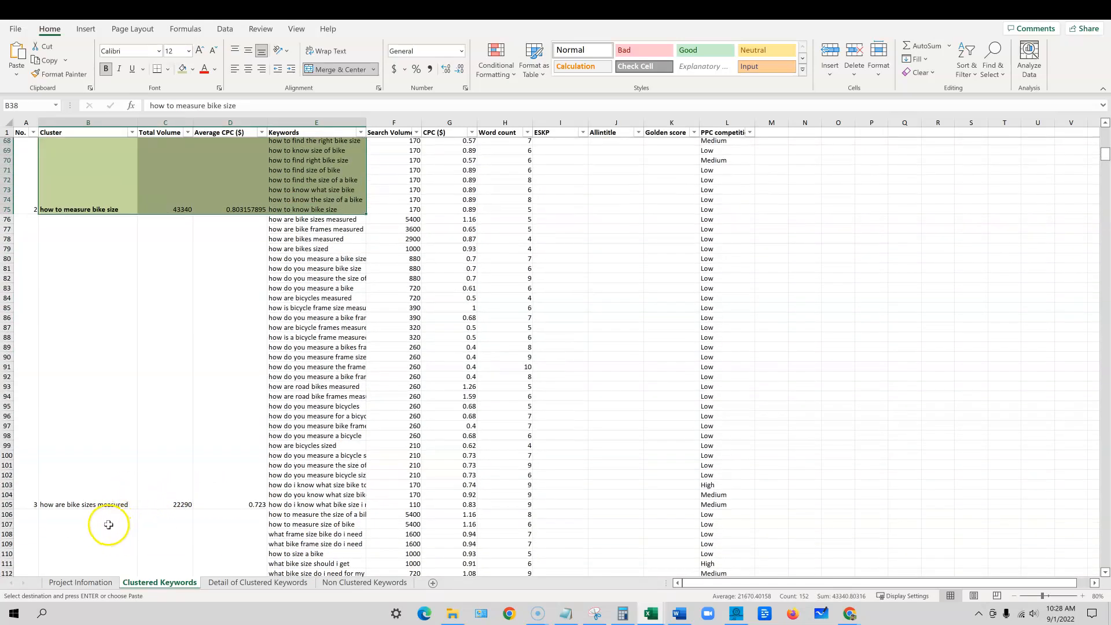
pyautogui.click(97, 505)
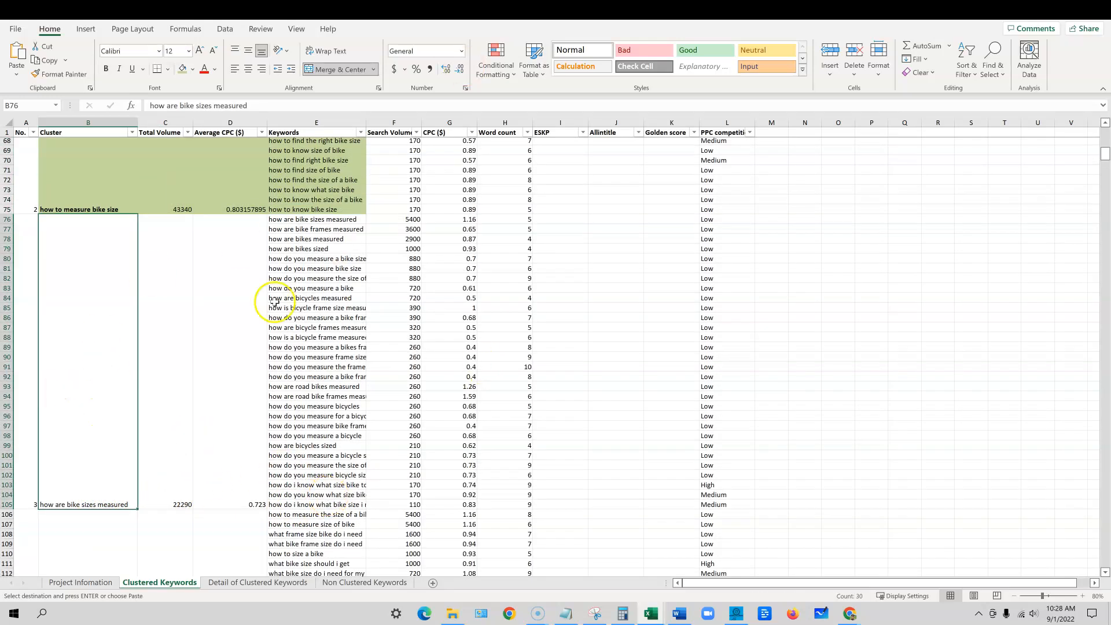
pyautogui.click(107, 191)
pyautogui.click(99, 407)
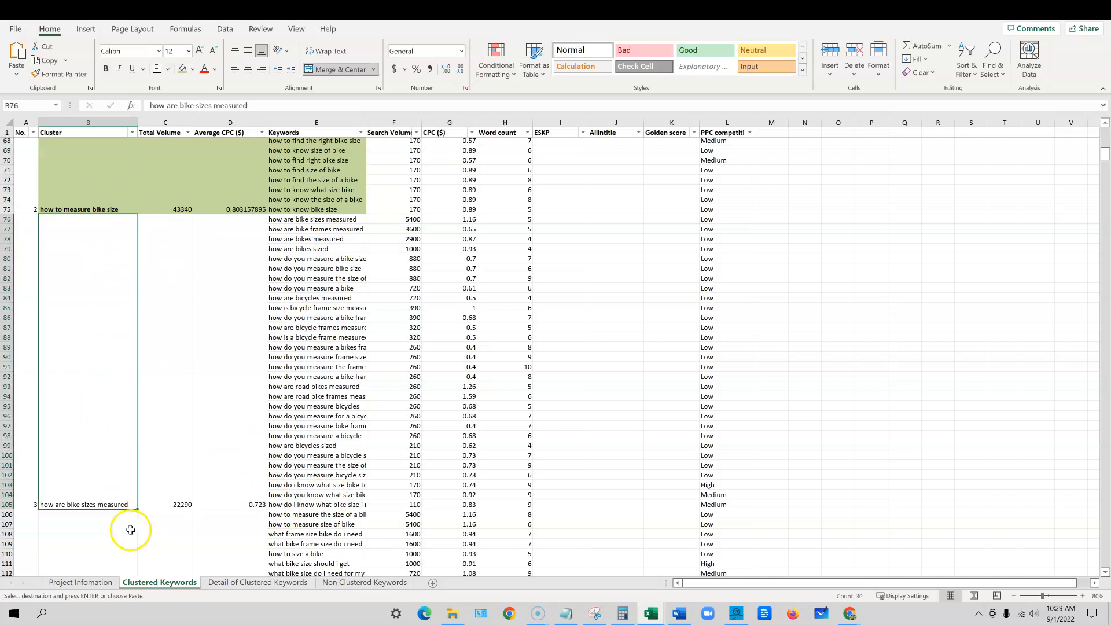
pyautogui.moveTo(293, 507); pyautogui.dragTo(333, 222)
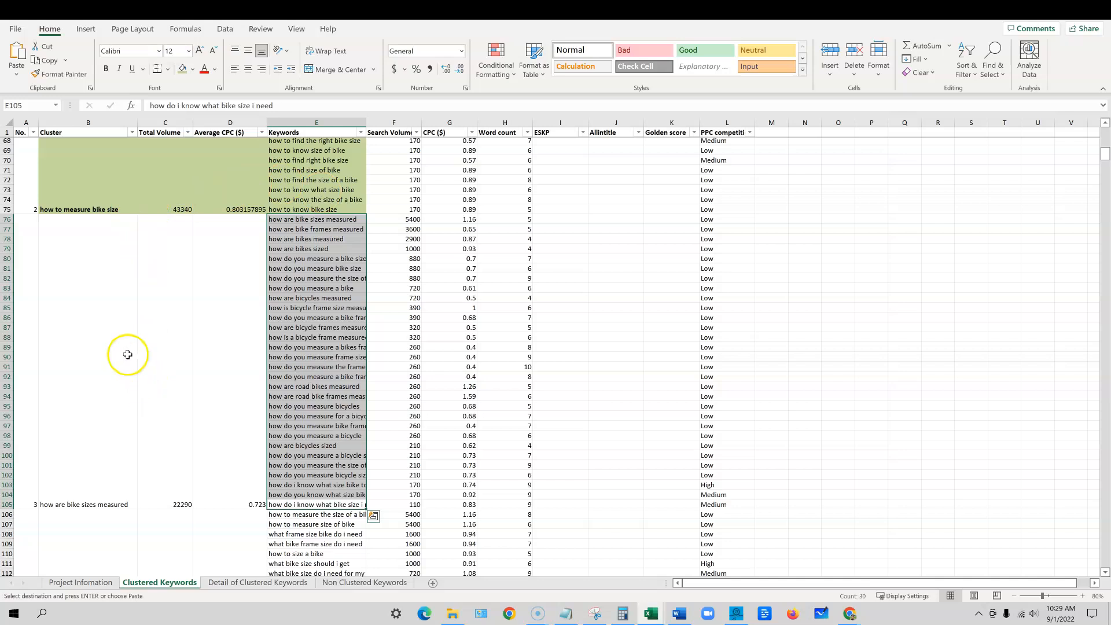
pyautogui.click(92, 439)
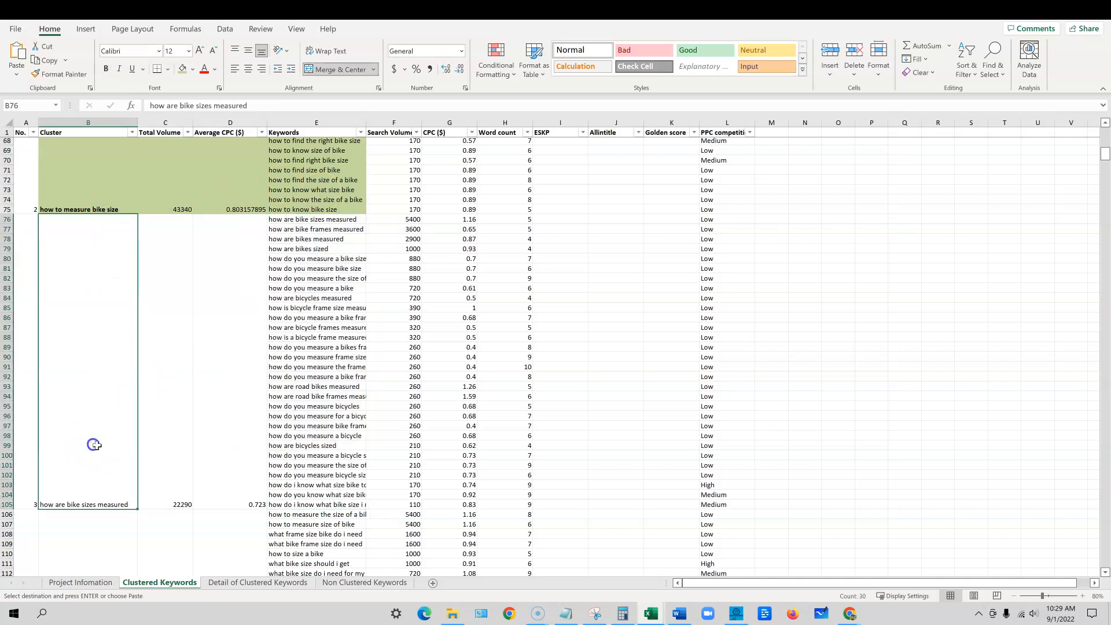
pyautogui.moveTo(301, 505); pyautogui.dragTo(307, 220)
# Find the "how to remove bike pedals" cluster and compare its name with its keywords in rows 163 to 177.
pyautogui.scroll(-12, 293, 454)
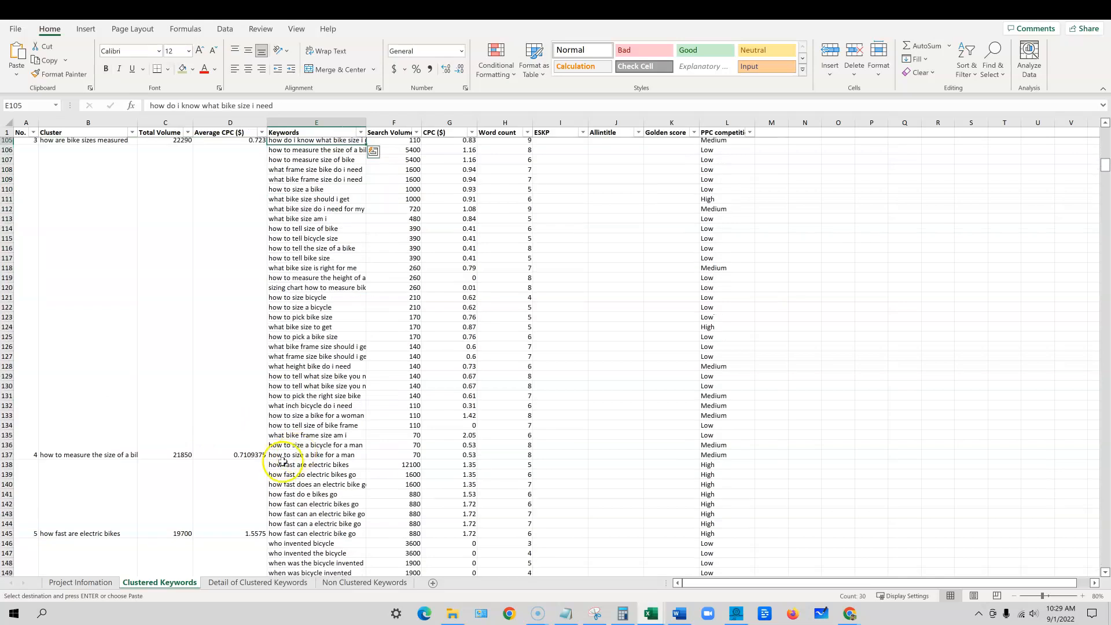
pyautogui.scroll(-12, 290, 463)
pyautogui.scroll(-3, 272, 469)
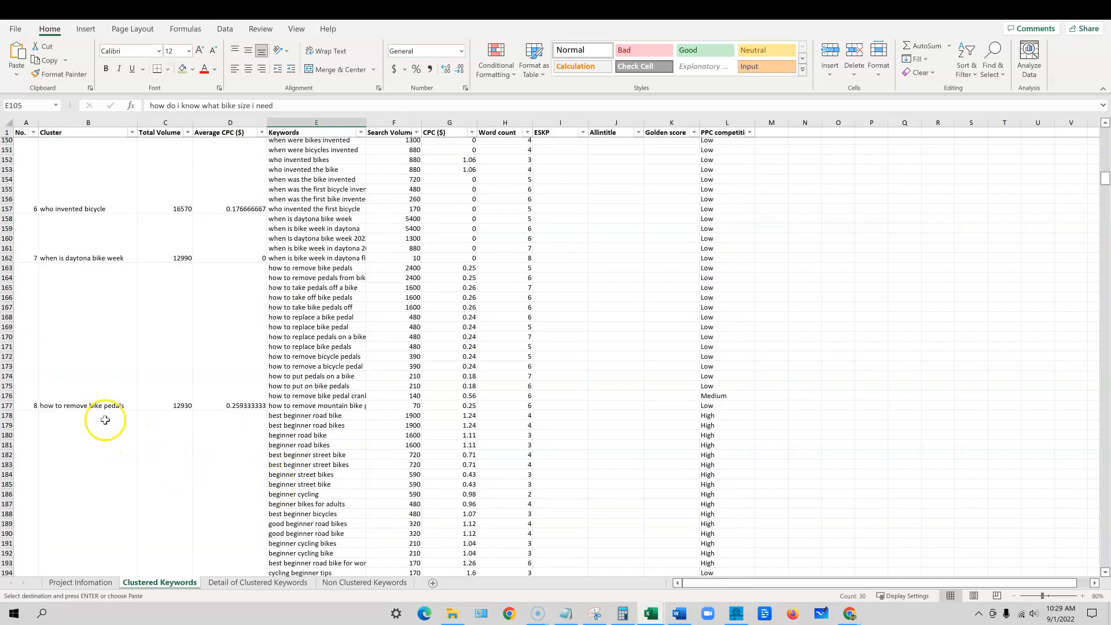
pyautogui.click(79, 399)
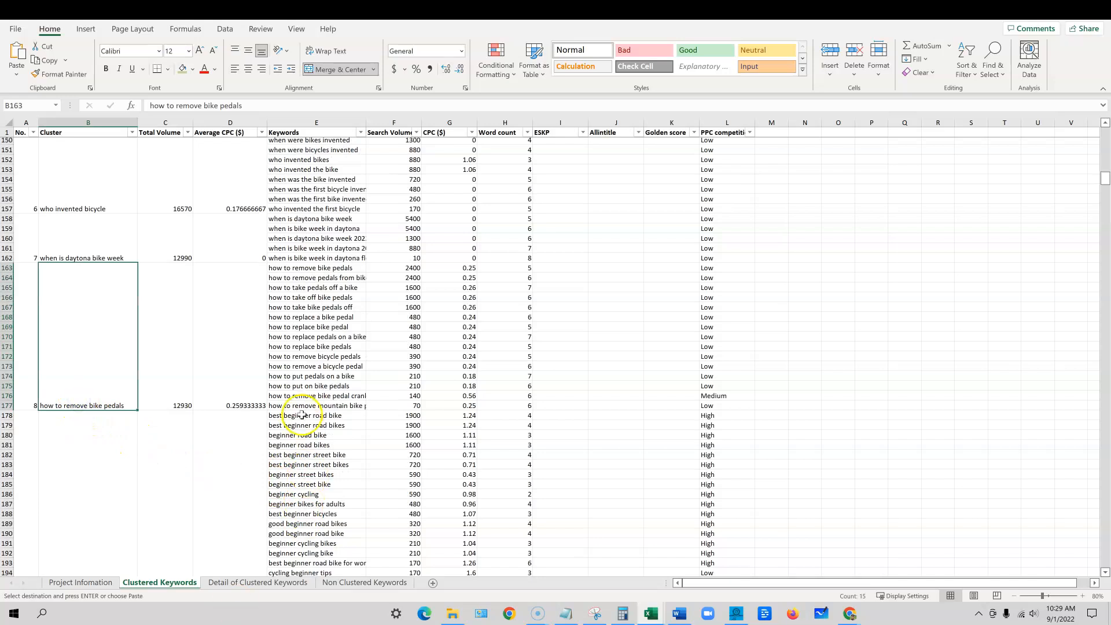
pyautogui.moveTo(301, 406); pyautogui.dragTo(328, 268)
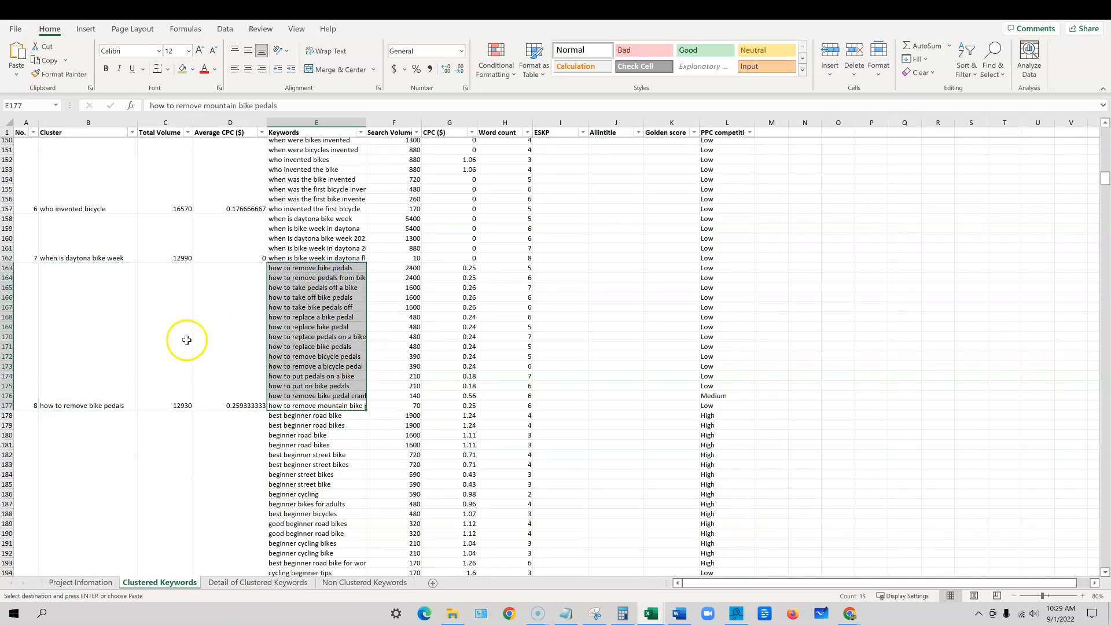
pyautogui.click(92, 386)
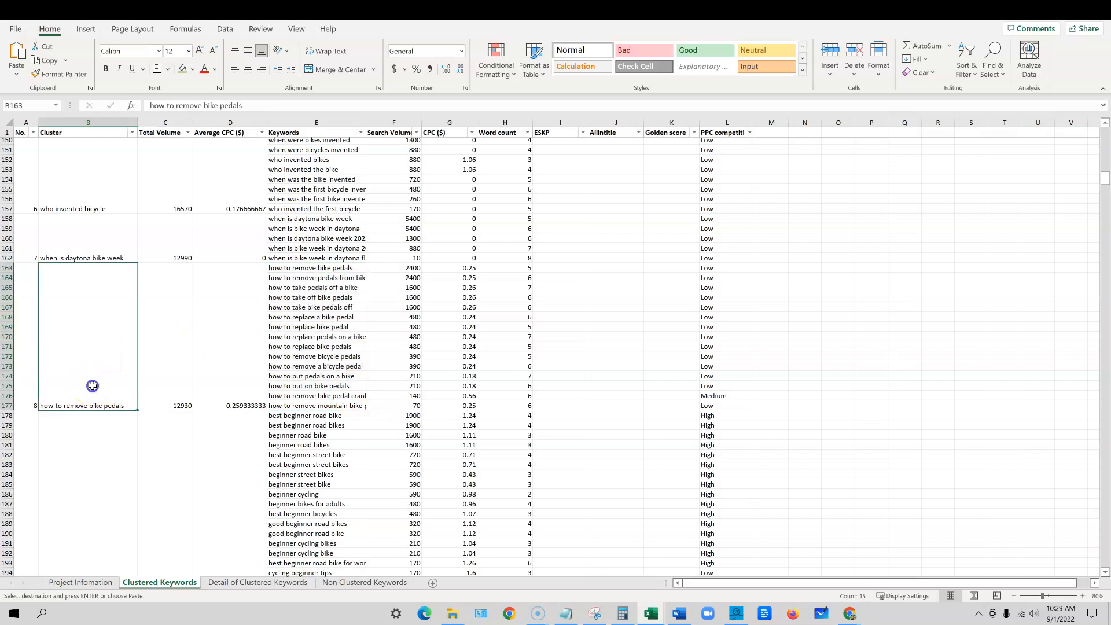
pyautogui.moveTo(30, 379); pyautogui.dragTo(307, 379)
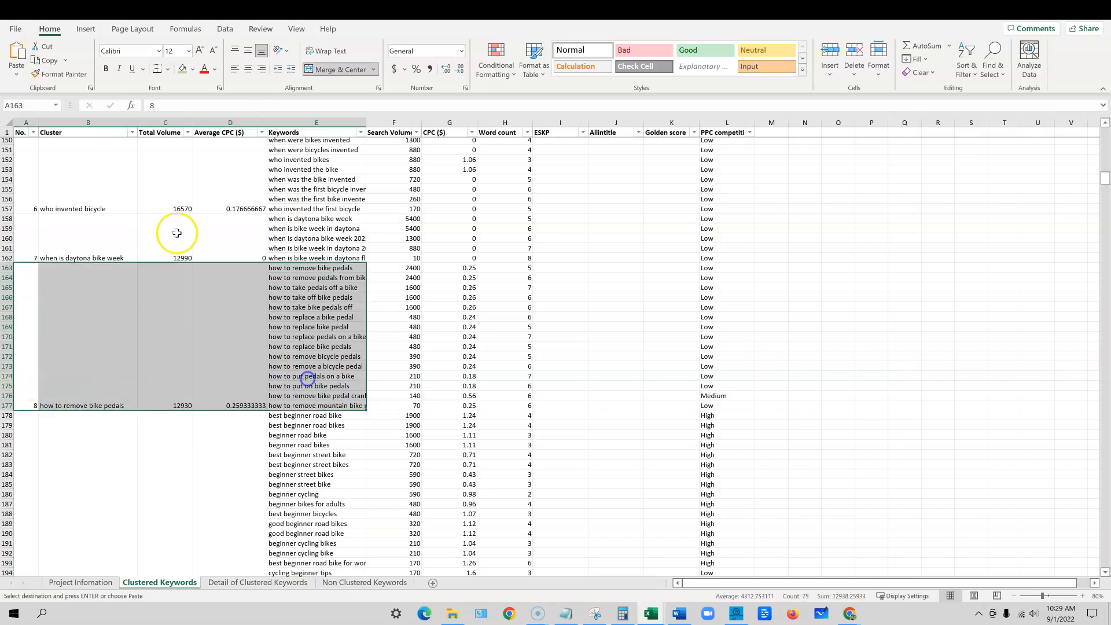
# Look back over the earlier clusters and select the keyword range E76:E105 of the third cluster again.
pyautogui.moveTo(86, 154); pyautogui.dragTo(57, 384)
pyautogui.scroll(20, 109, 493)
pyautogui.moveTo(311, 268); pyautogui.dragTo(298, 555)
# Look through the clusters below the third one, down to the "how to pump a bike tire" cluster.
pyautogui.scroll(-12, 286, 555)
pyautogui.scroll(-20, 285, 556)
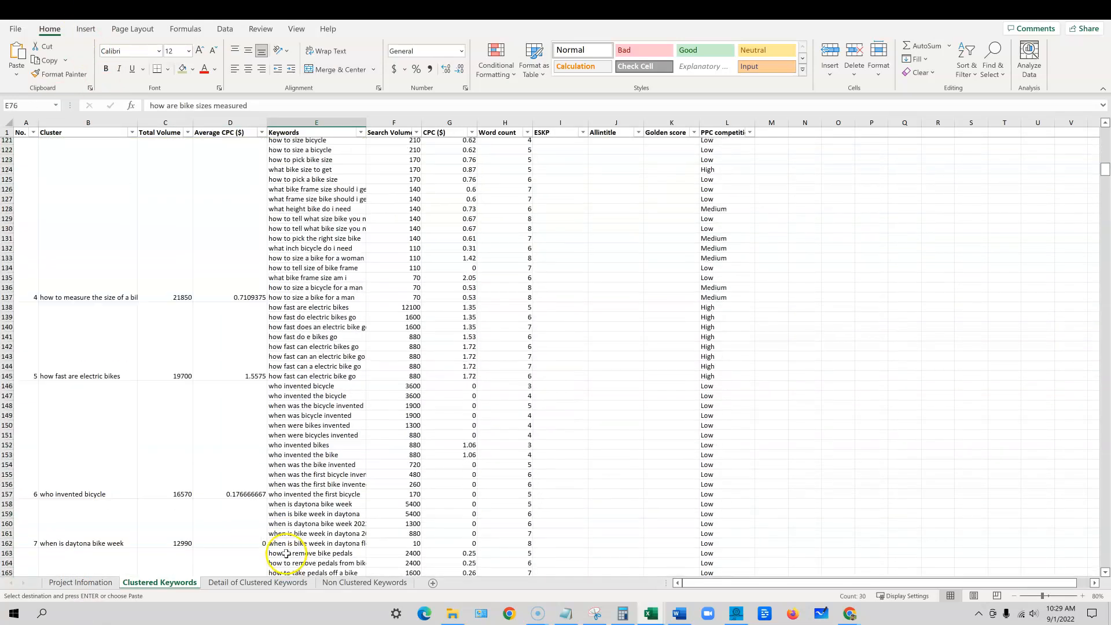
pyautogui.scroll(-1, 300, 546)
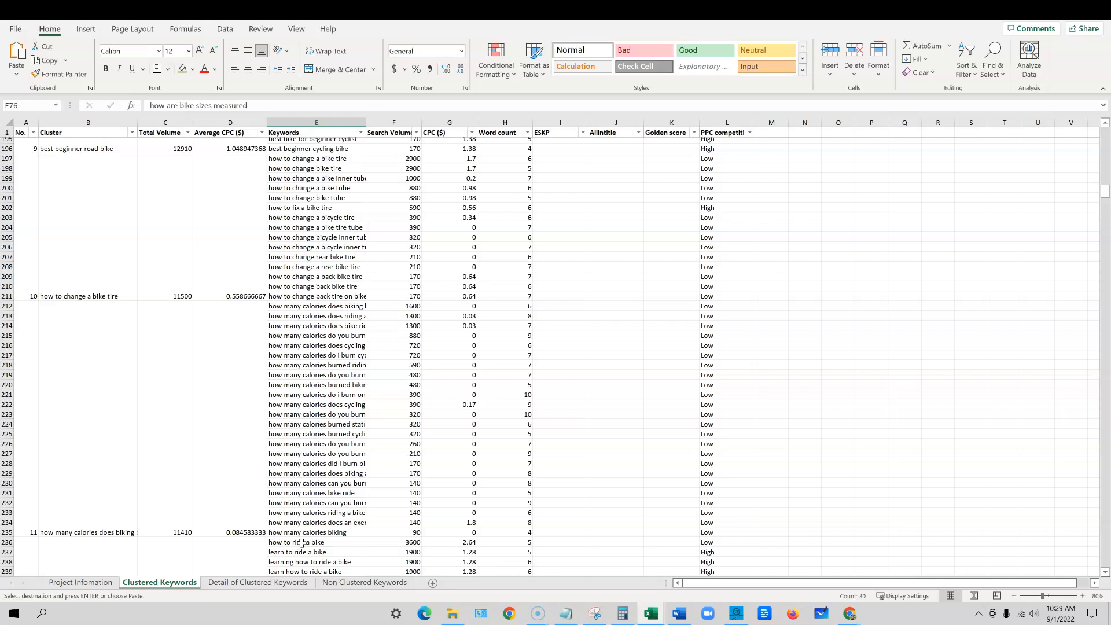
pyautogui.click(301, 499)
pyautogui.scroll(-20, 302, 486)
pyautogui.scroll(-12, 302, 486)
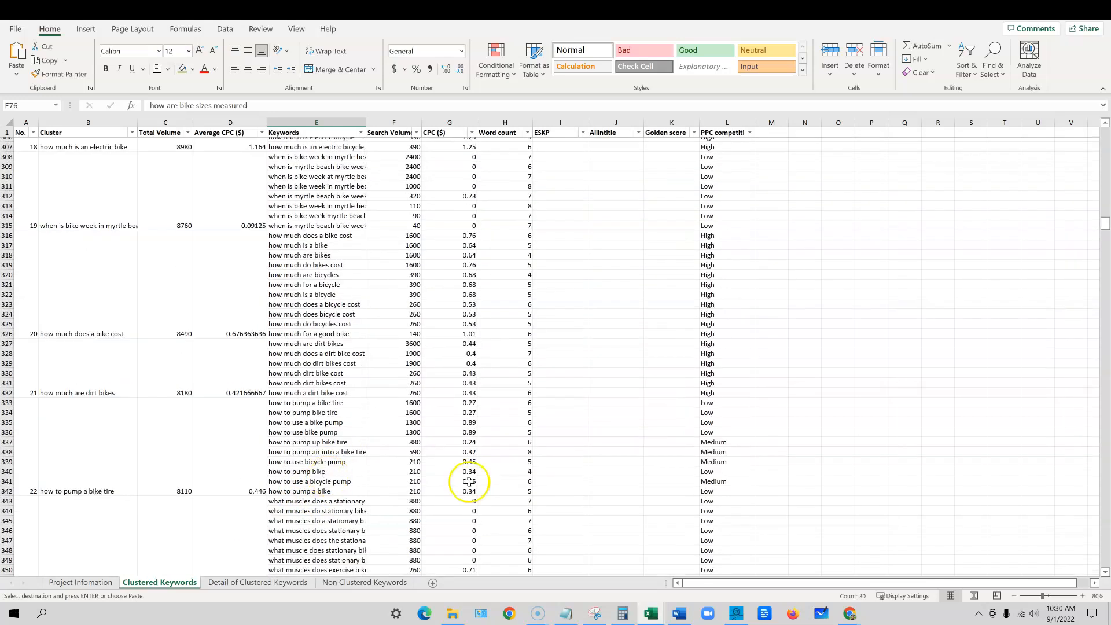
# Inspect the last clusters at the end of the Clustered Keywords list, highlighting rows 1630 to 1647 across all columns.
pyautogui.moveTo(1104, 226); pyautogui.dragTo(1104, 520)
pyautogui.scroll(-20, 388, 481)
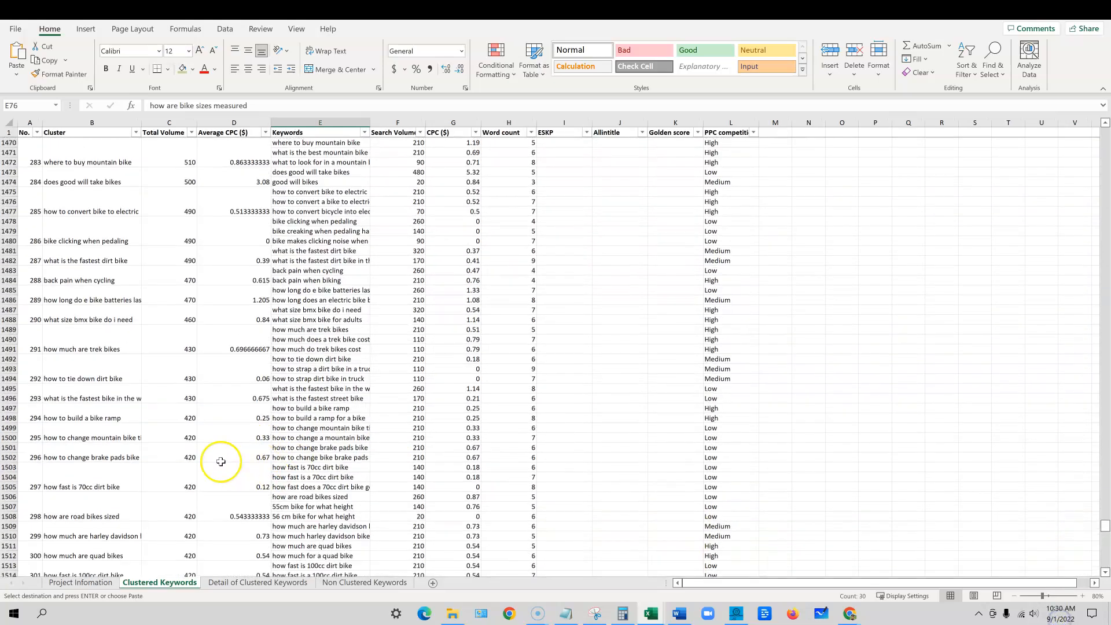
pyautogui.scroll(-20, 136, 457)
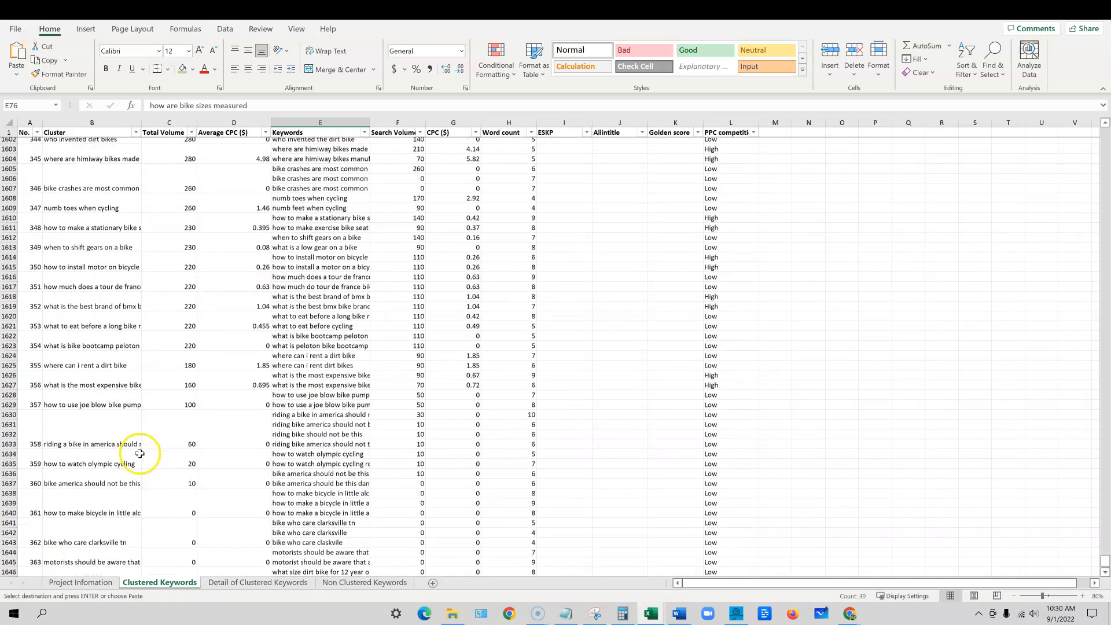
pyautogui.scroll(9, 95, 429)
pyautogui.click(30, 423)
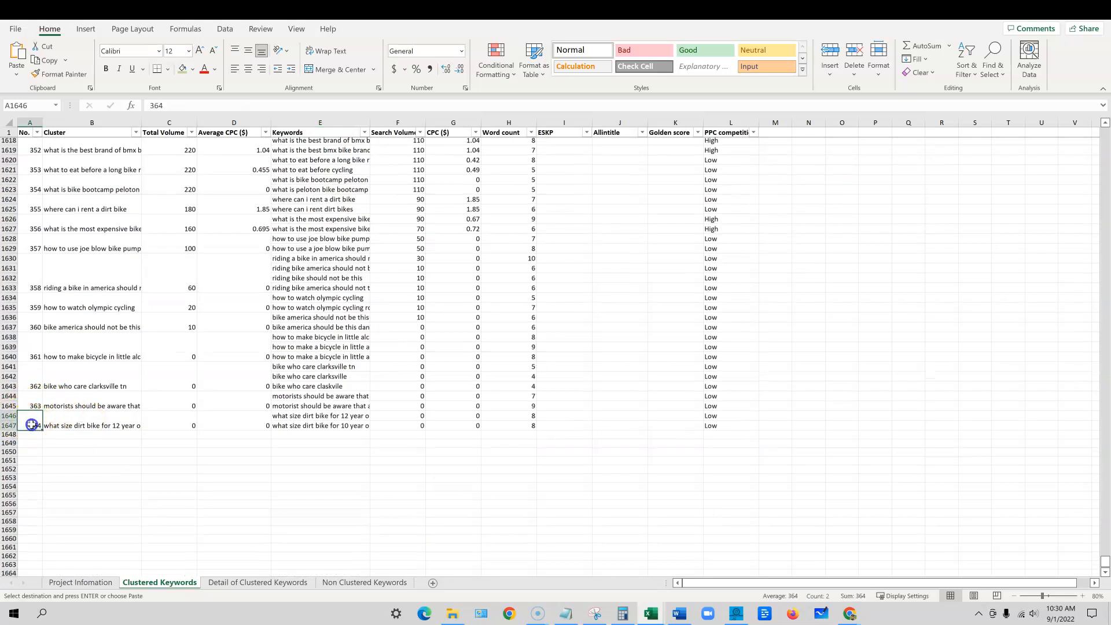
pyautogui.moveTo(32, 425); pyautogui.dragTo(724, 283)
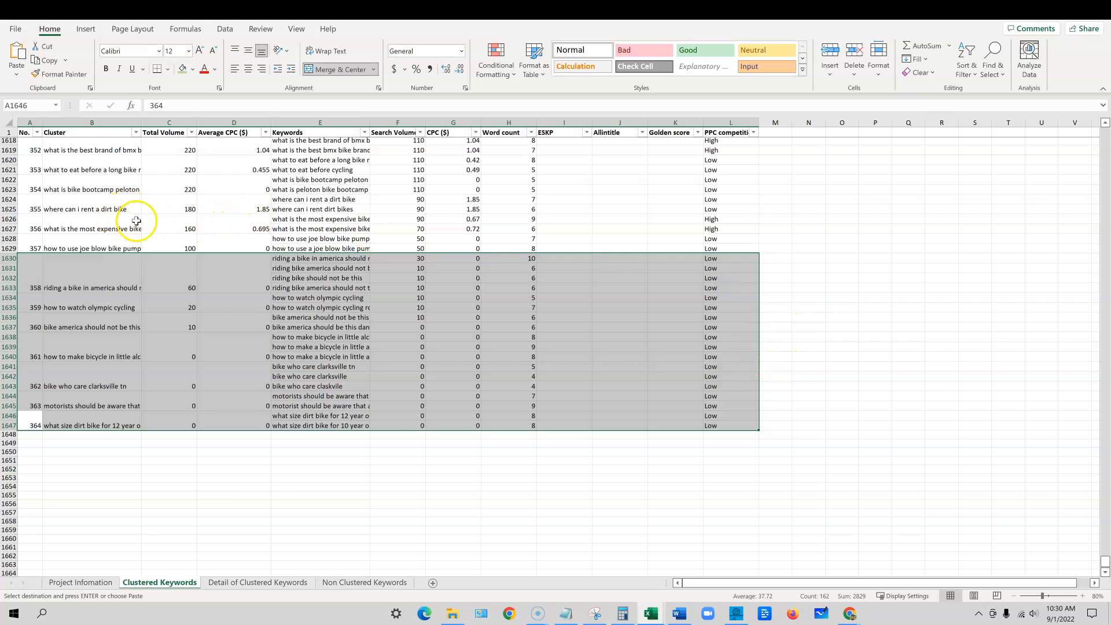
pyautogui.click(53, 410)
pyautogui.moveTo(39, 426); pyautogui.dragTo(50, 106)
pyautogui.click(268, 293)
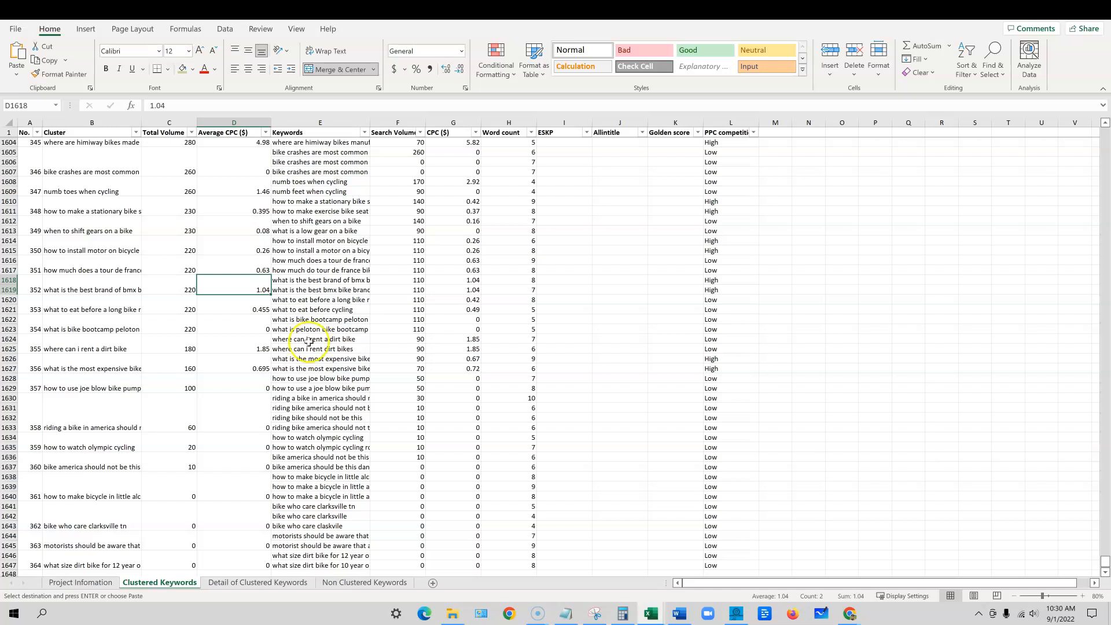
# Return to the start of the Clustered Keywords sheet, look across the first cluster's columns, and clear the selection.
pyautogui.moveTo(1105, 563); pyautogui.dragTo(1106, 133)
pyautogui.moveTo(152, 349); pyautogui.dragTo(759, 348)
pyautogui.click(789, 340)
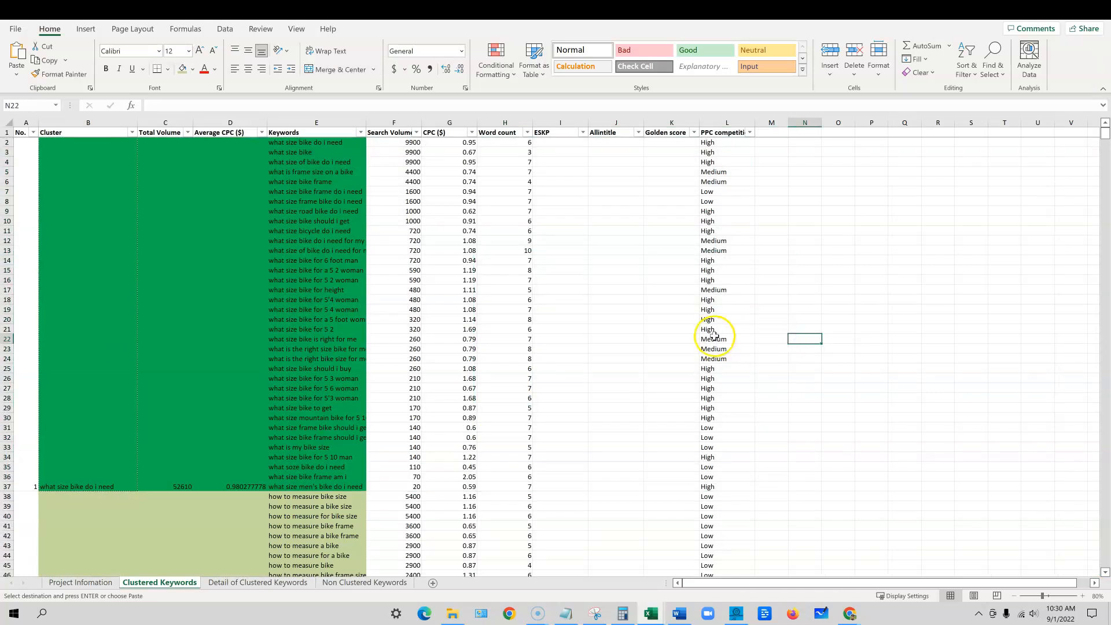
pyautogui.click(659, 359)
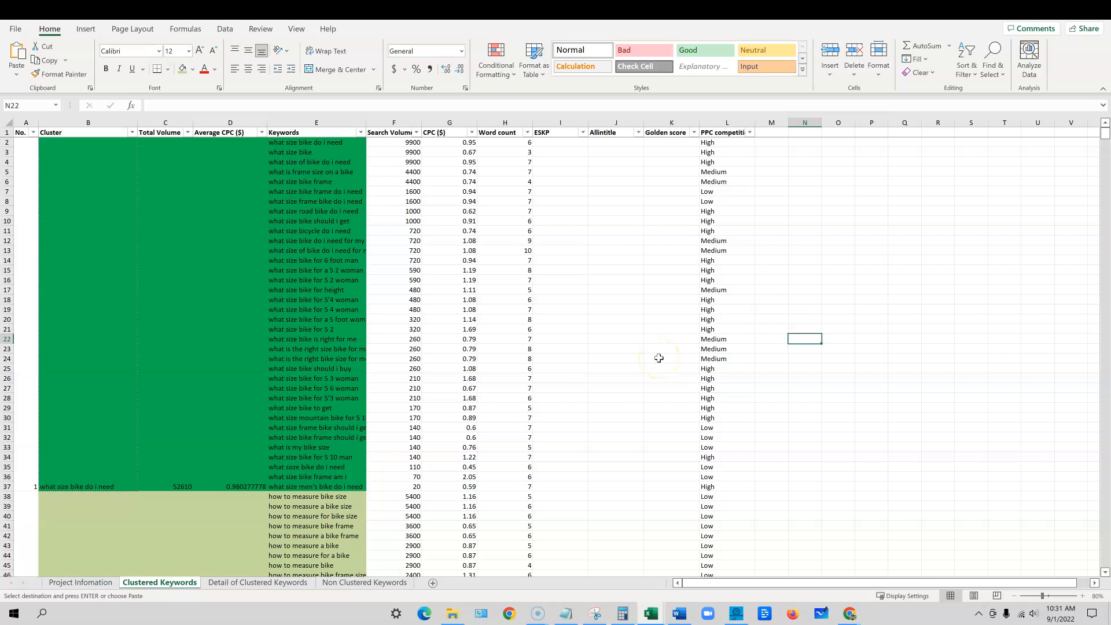